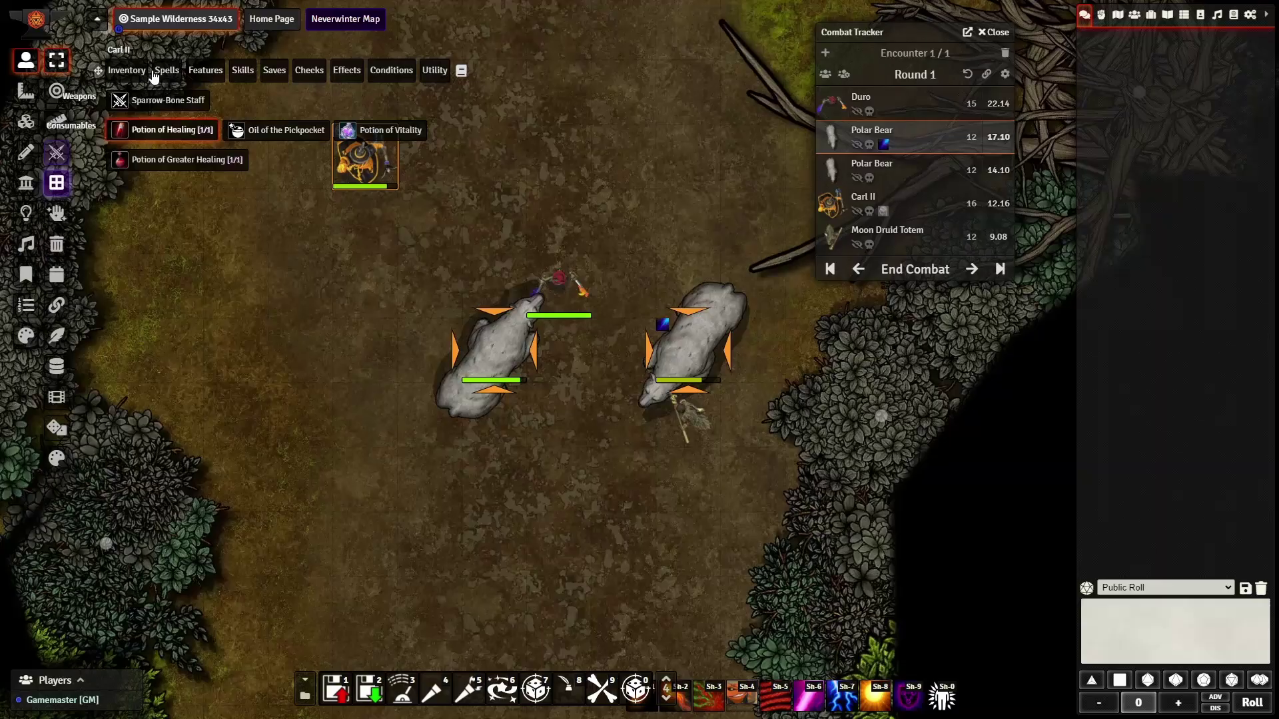
Cast Carl II's Scorching Ray at 2nd level on the two targeted polar bears, consuming a spell slot
click(167, 71)
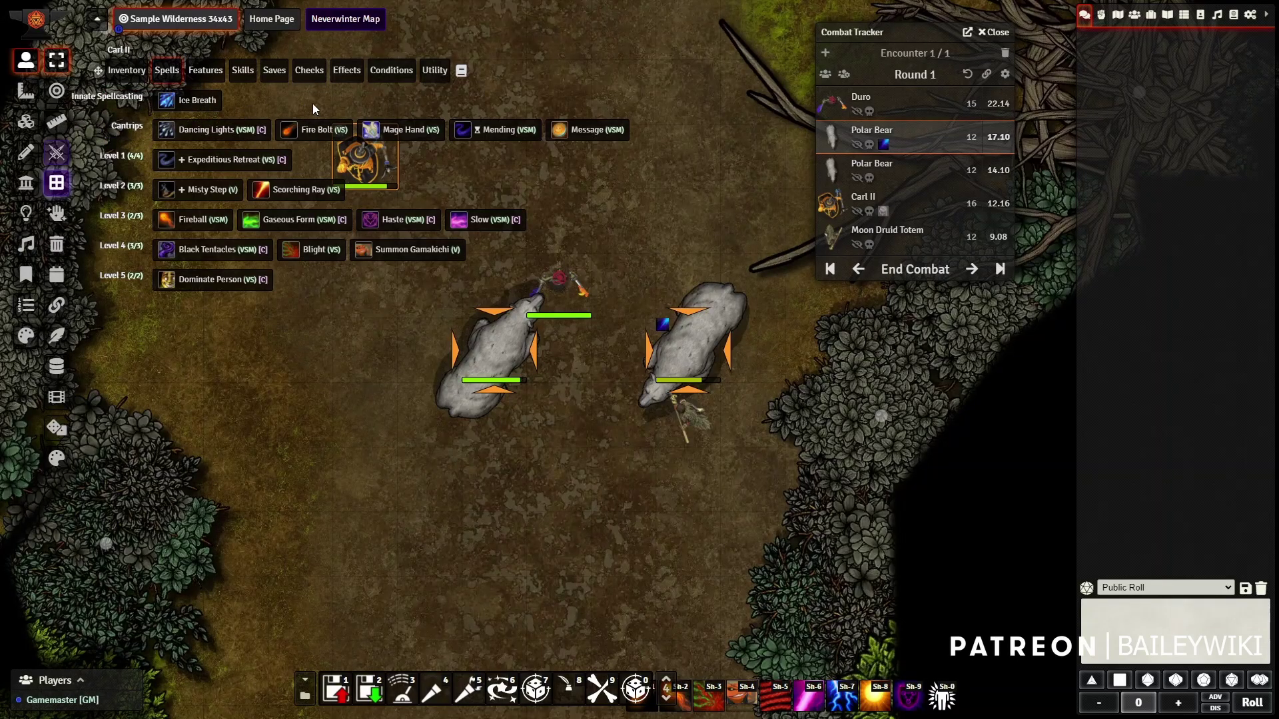
click(259, 194)
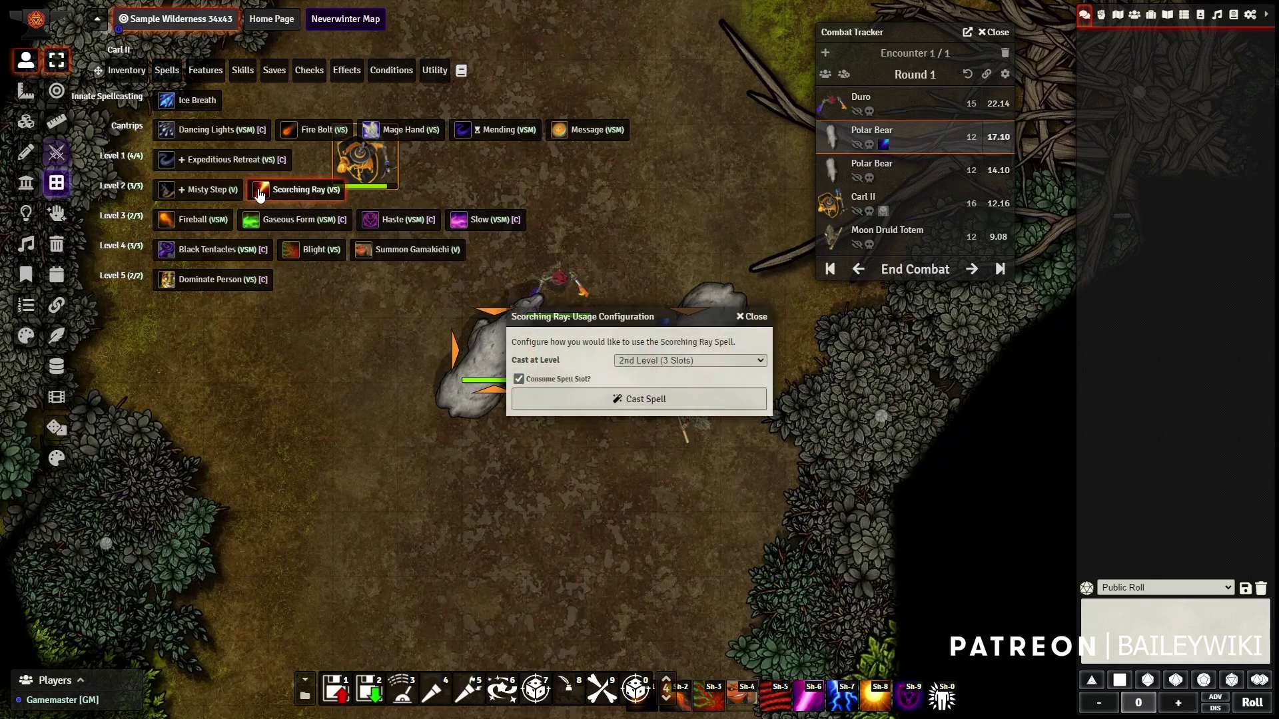
click(609, 404)
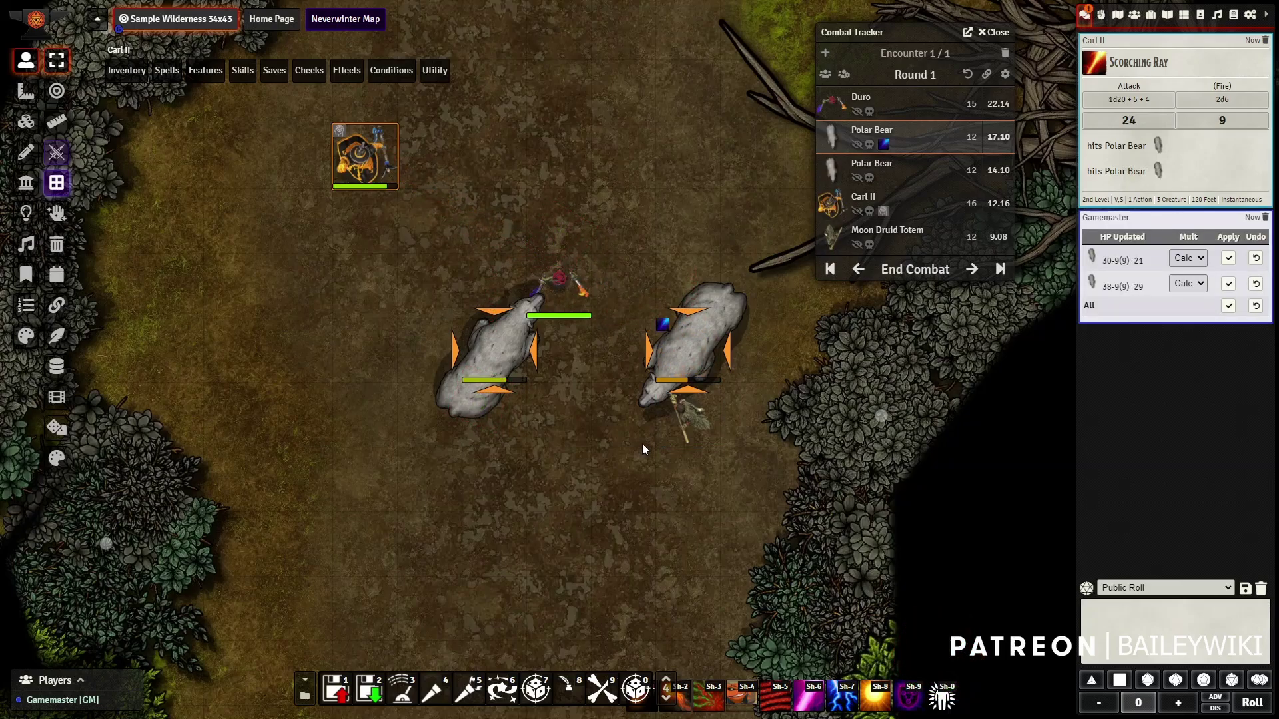
Attack the Moon Druid Totem with the adjacent polar bear's Bite and use the Shield reaction against it
click(684, 343)
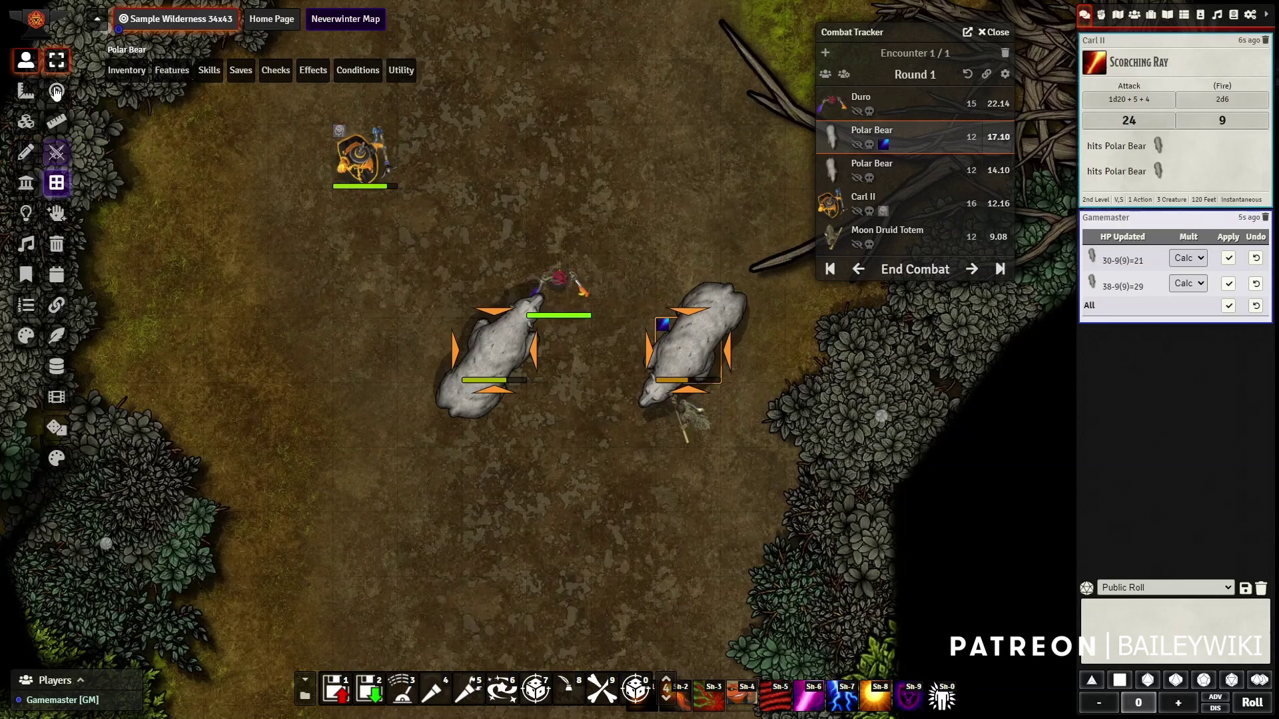
click(689, 421)
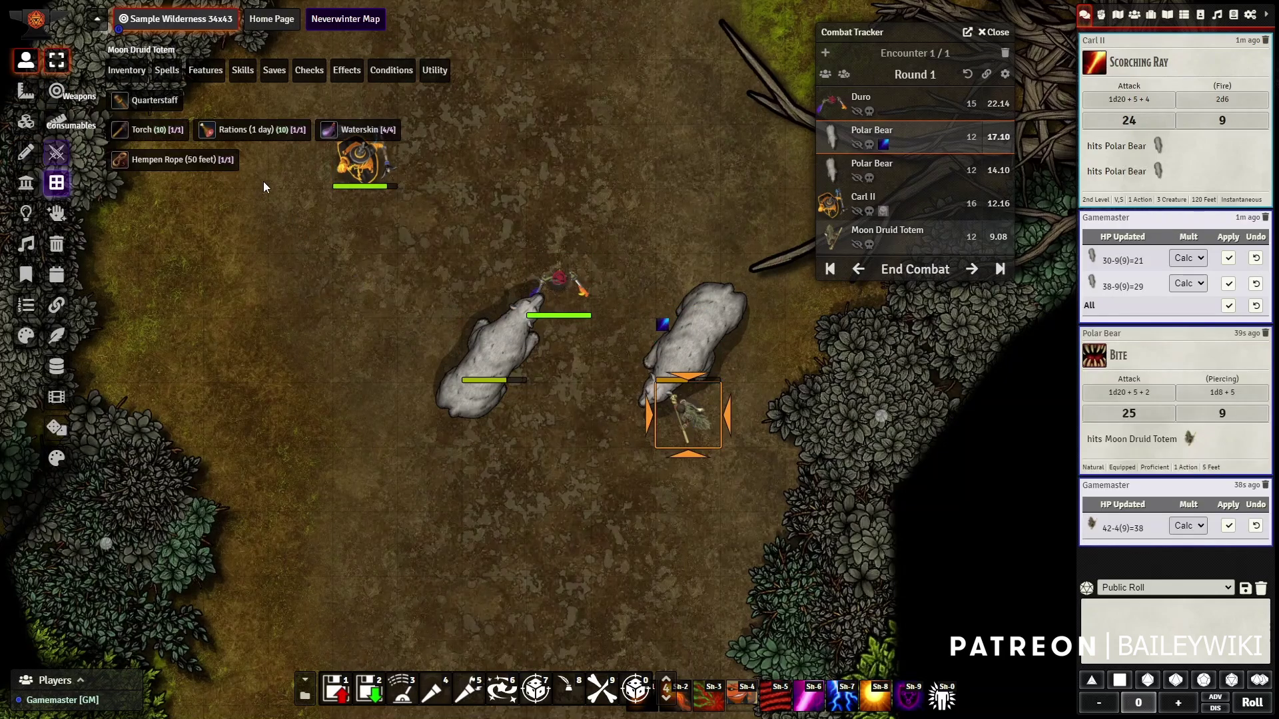
click(689, 327)
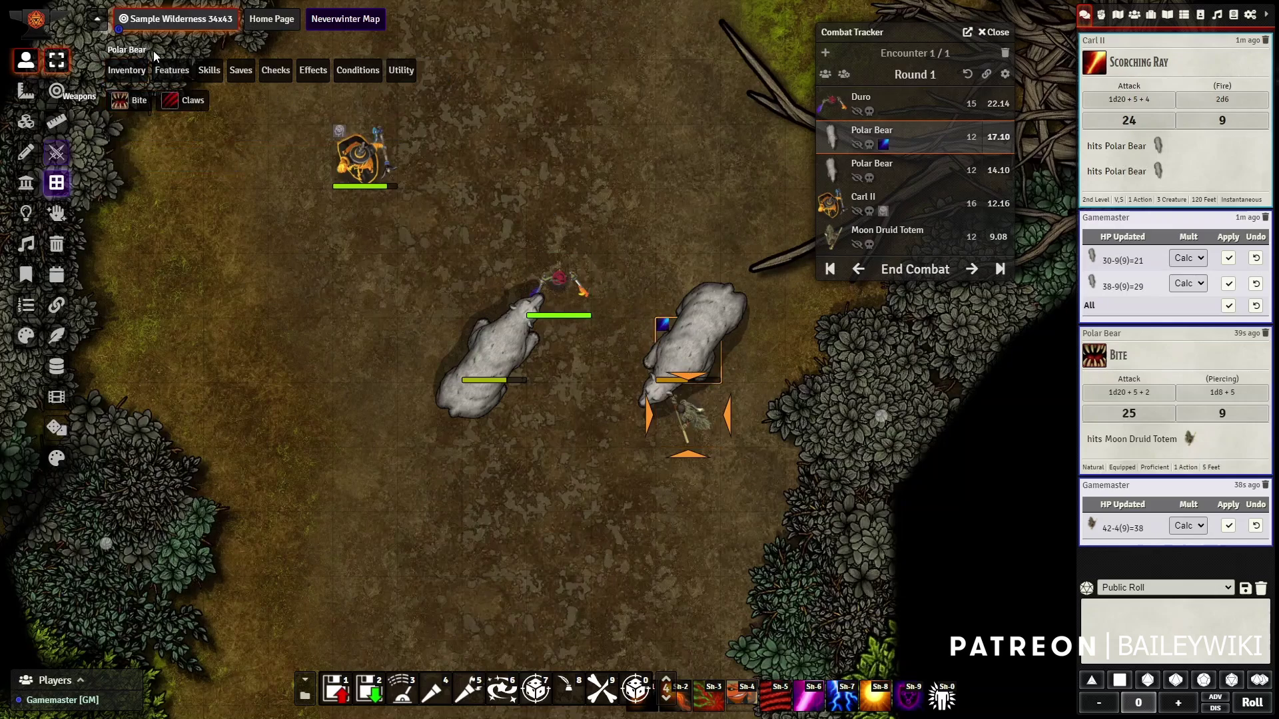
click(122, 103)
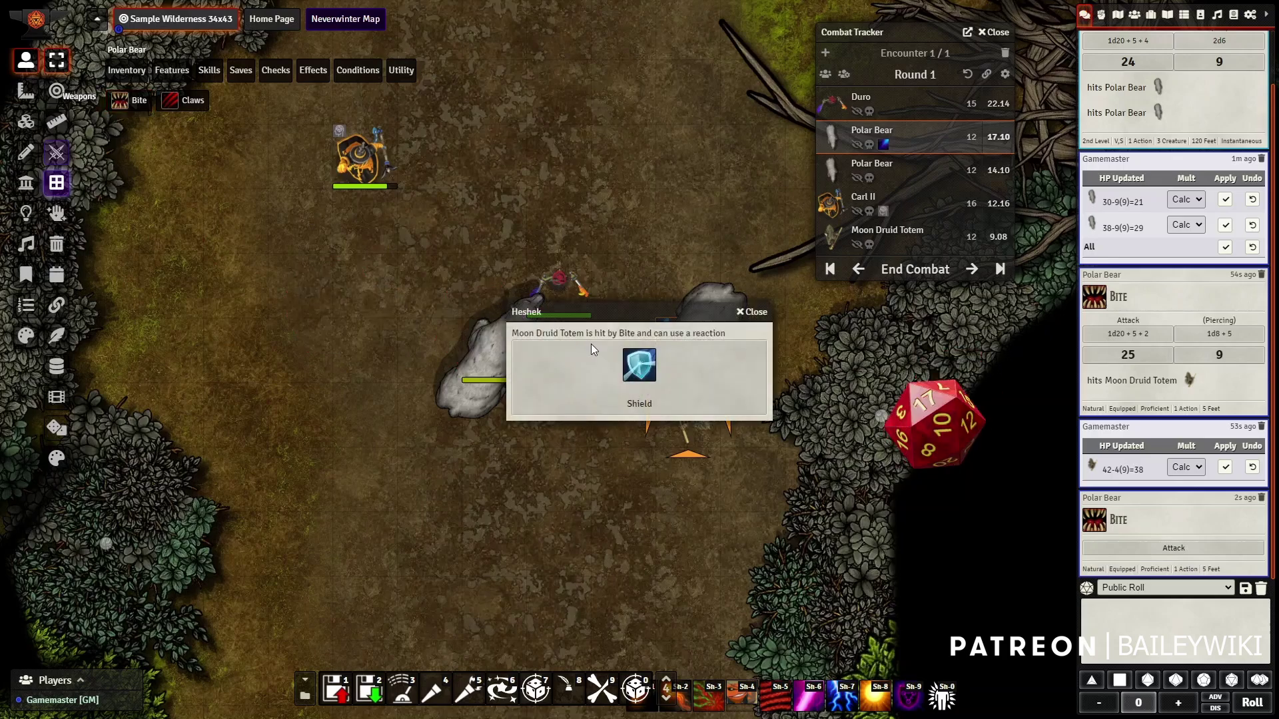
click(642, 377)
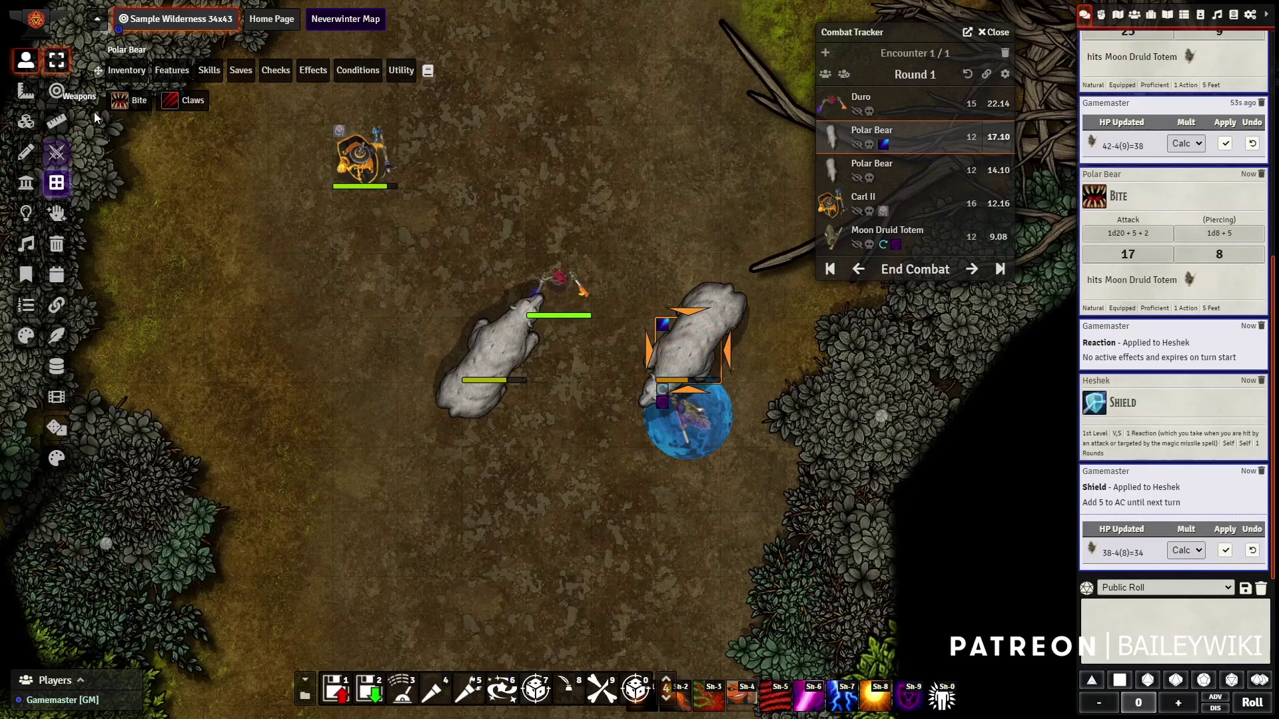
Target Carl II with his own Haste spell at 3rd level, ending his current concentration and consuming a spell slot
click(361, 161)
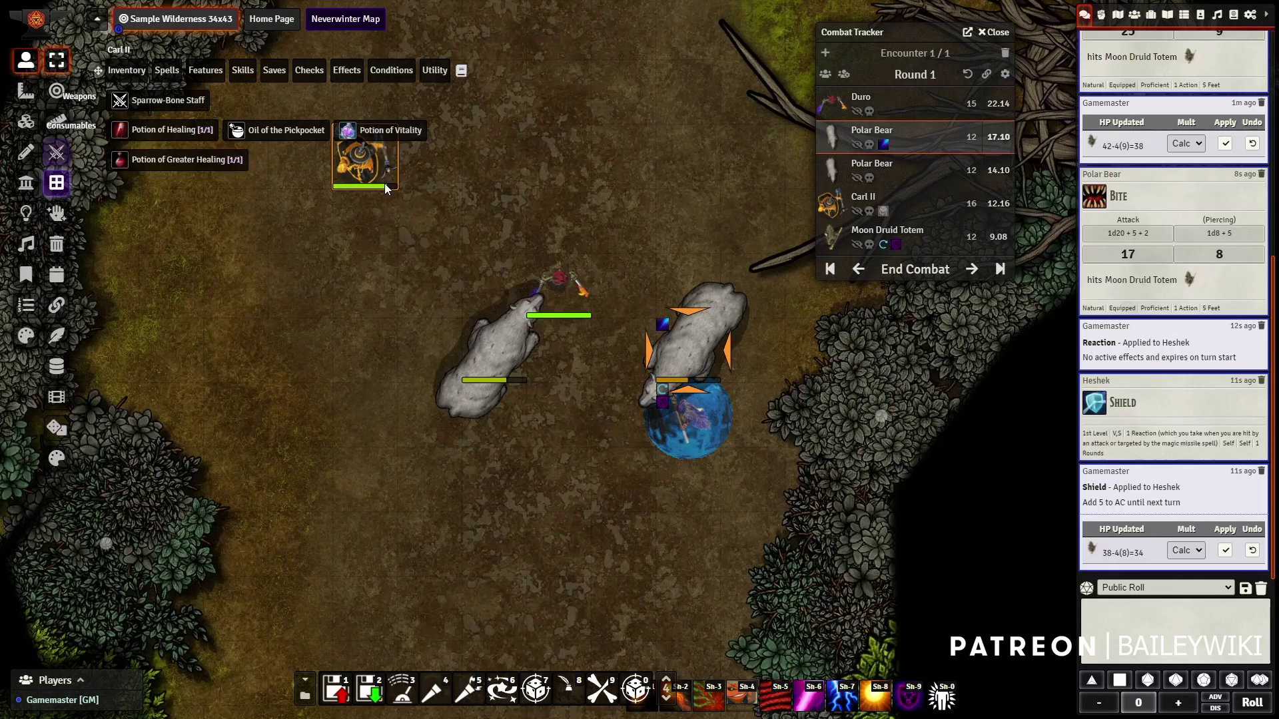
click(57, 91)
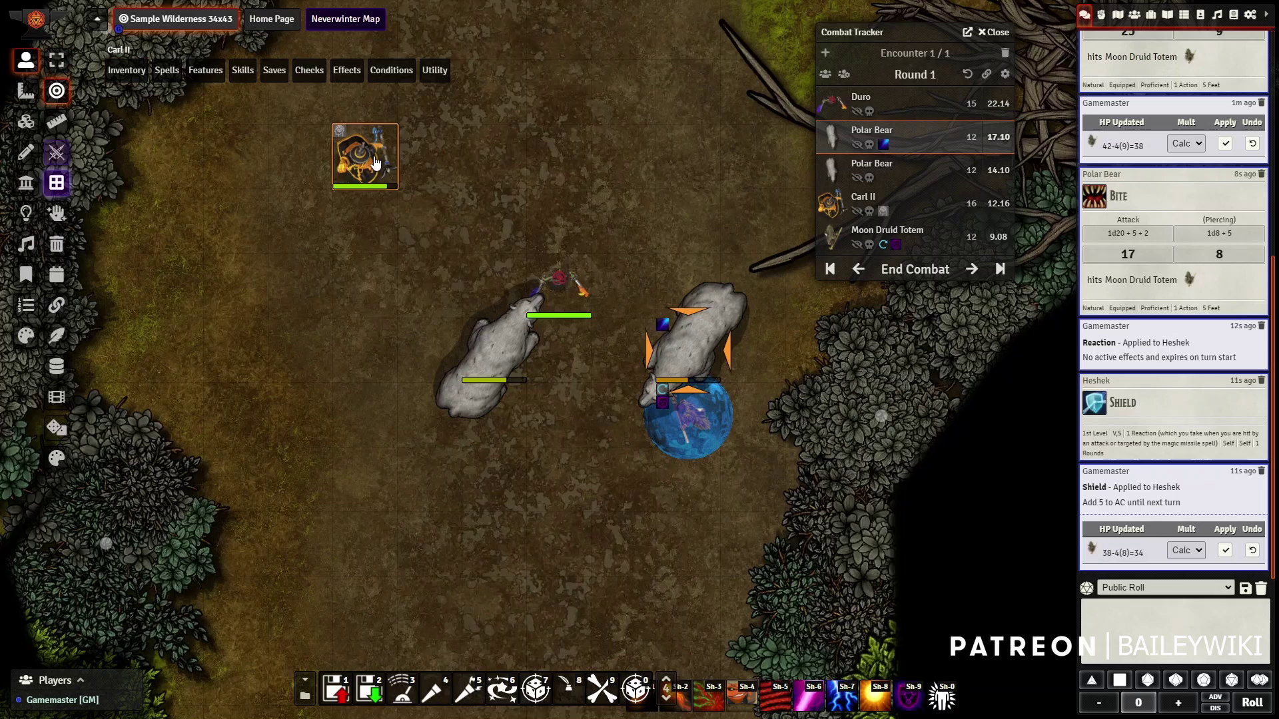
click(375, 163)
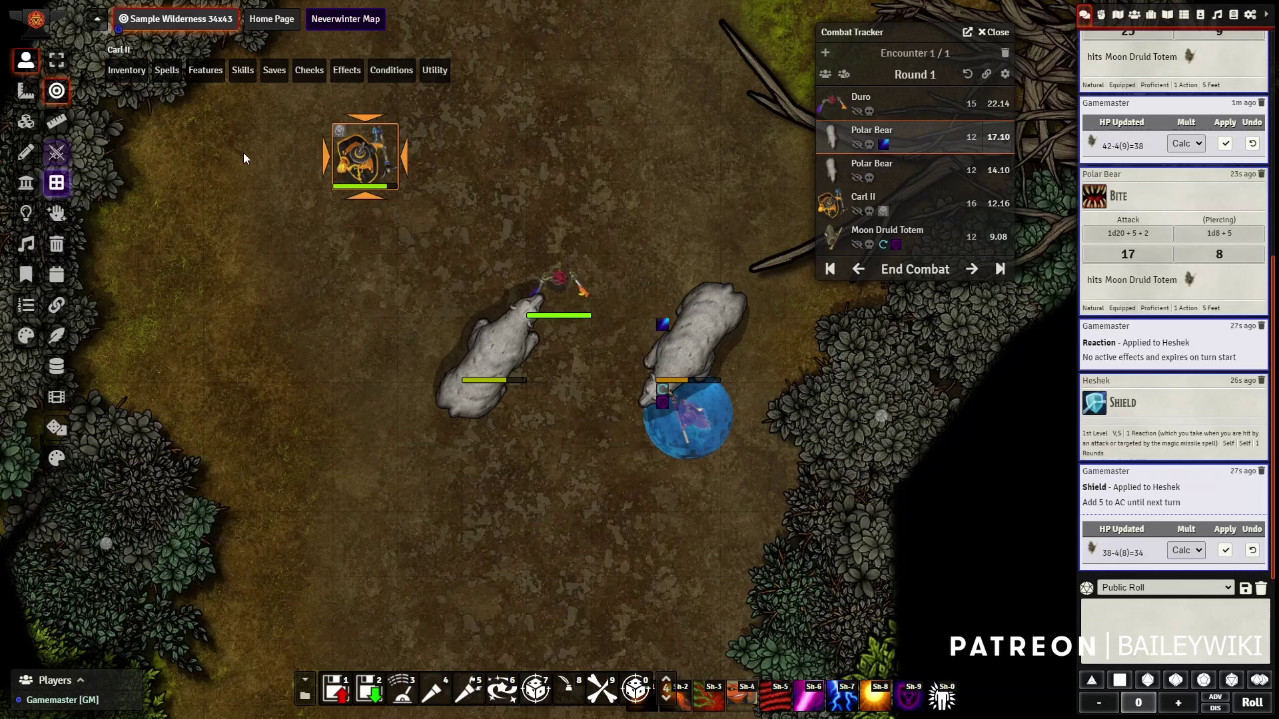
click(167, 69)
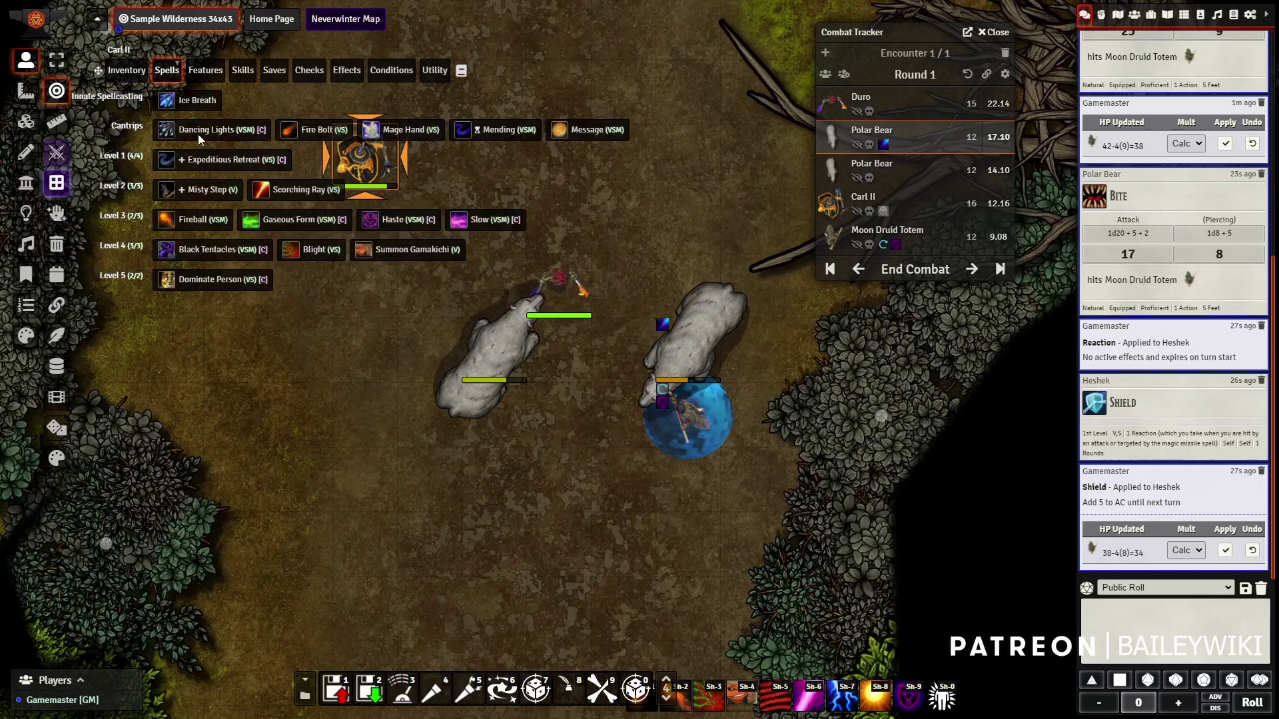
click(369, 222)
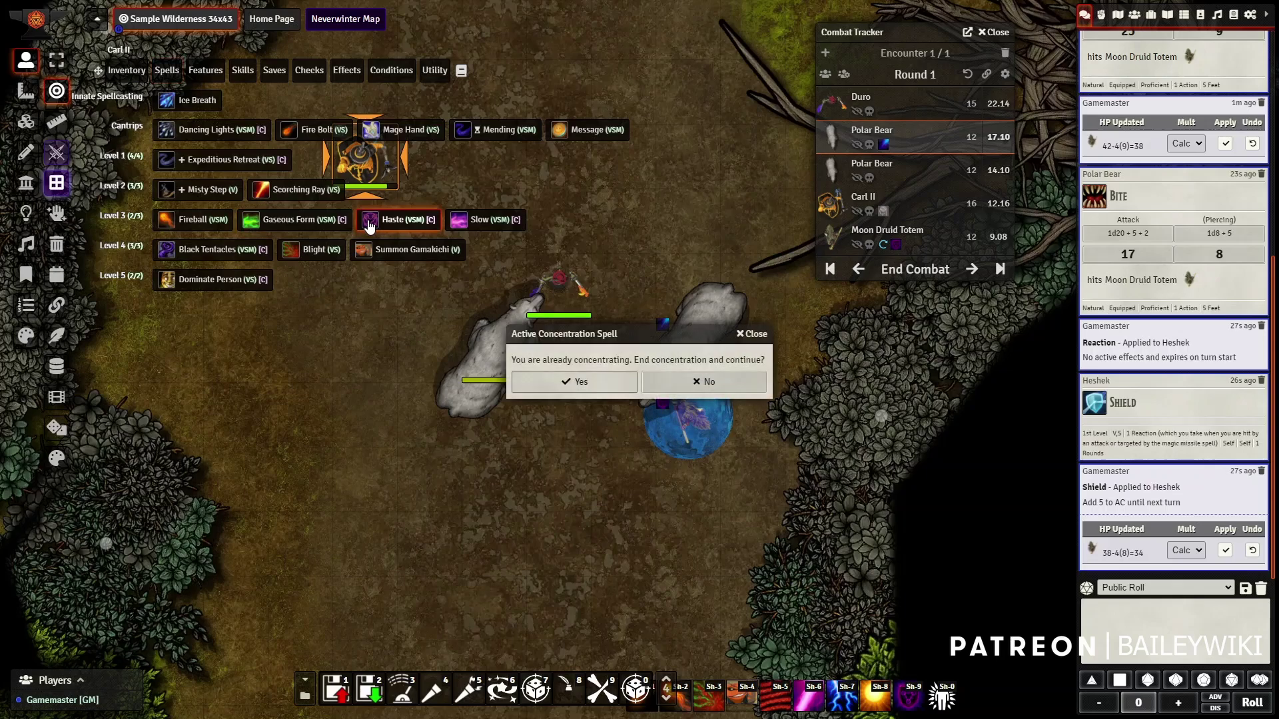
click(598, 385)
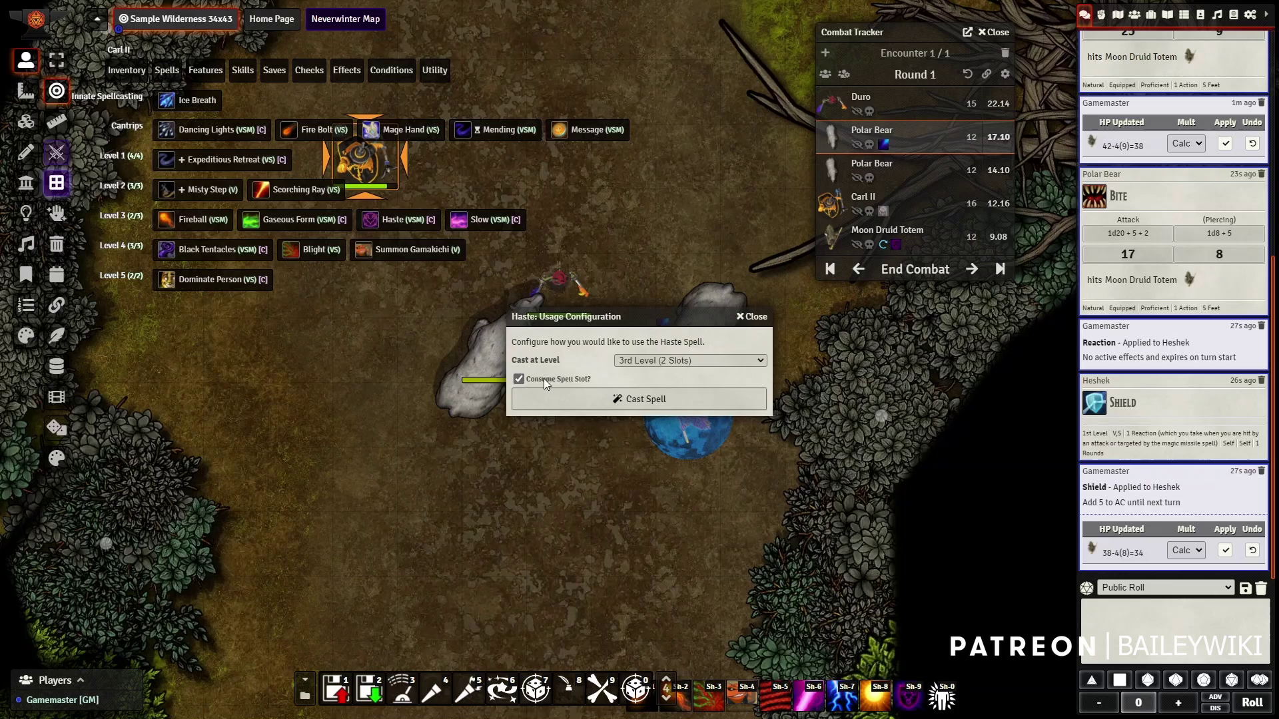
click(636, 404)
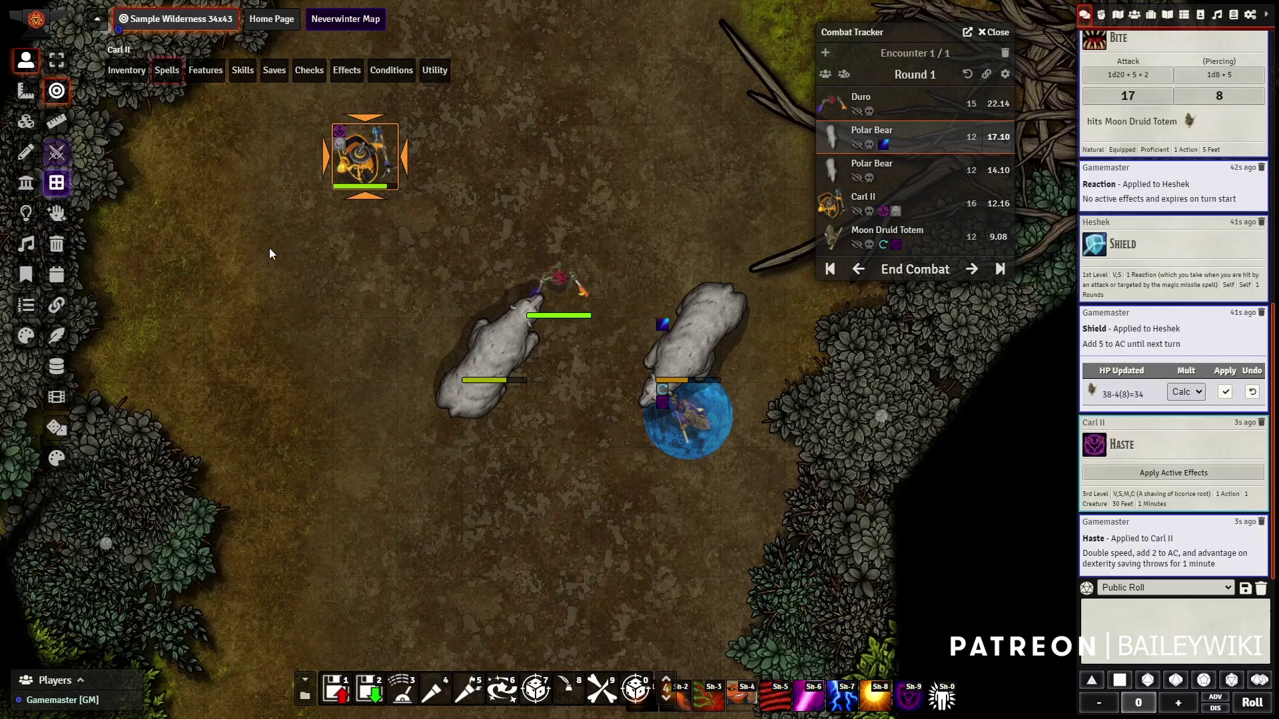
Target the polar bear beside Duro and attack it with Duro's Flame Tongue Rapier
click(496, 353)
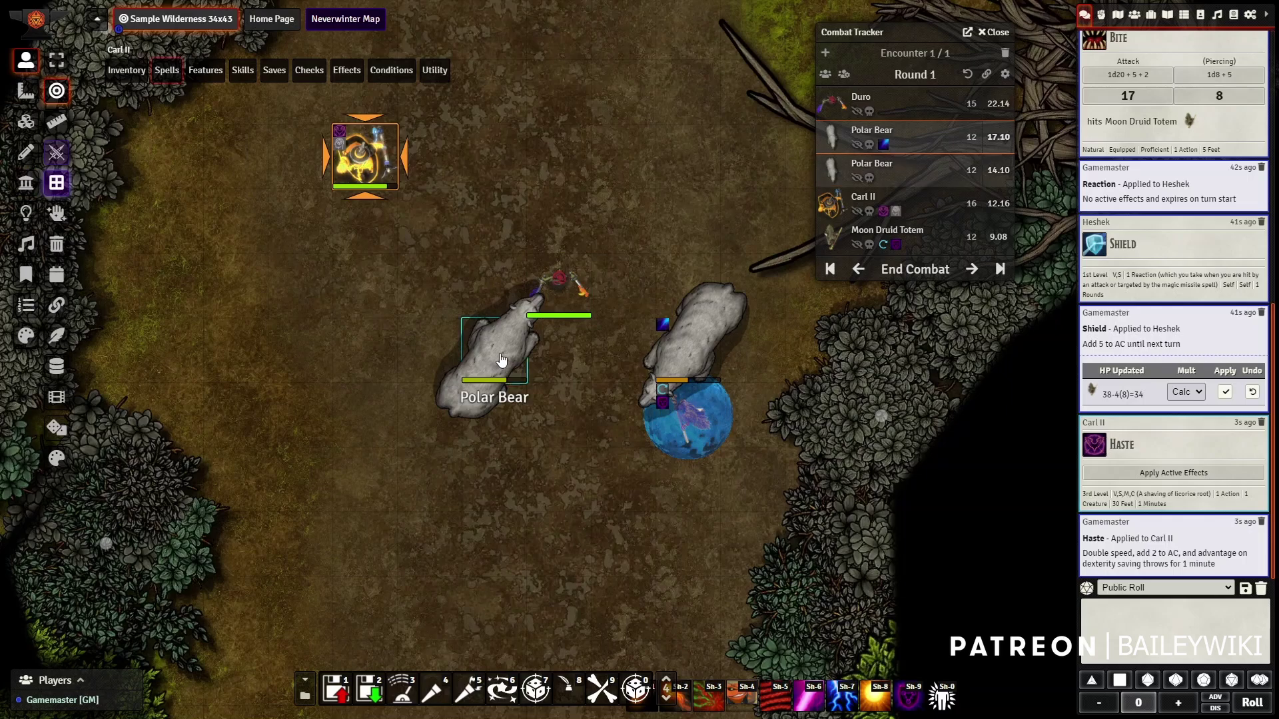
click(569, 288)
click(125, 71)
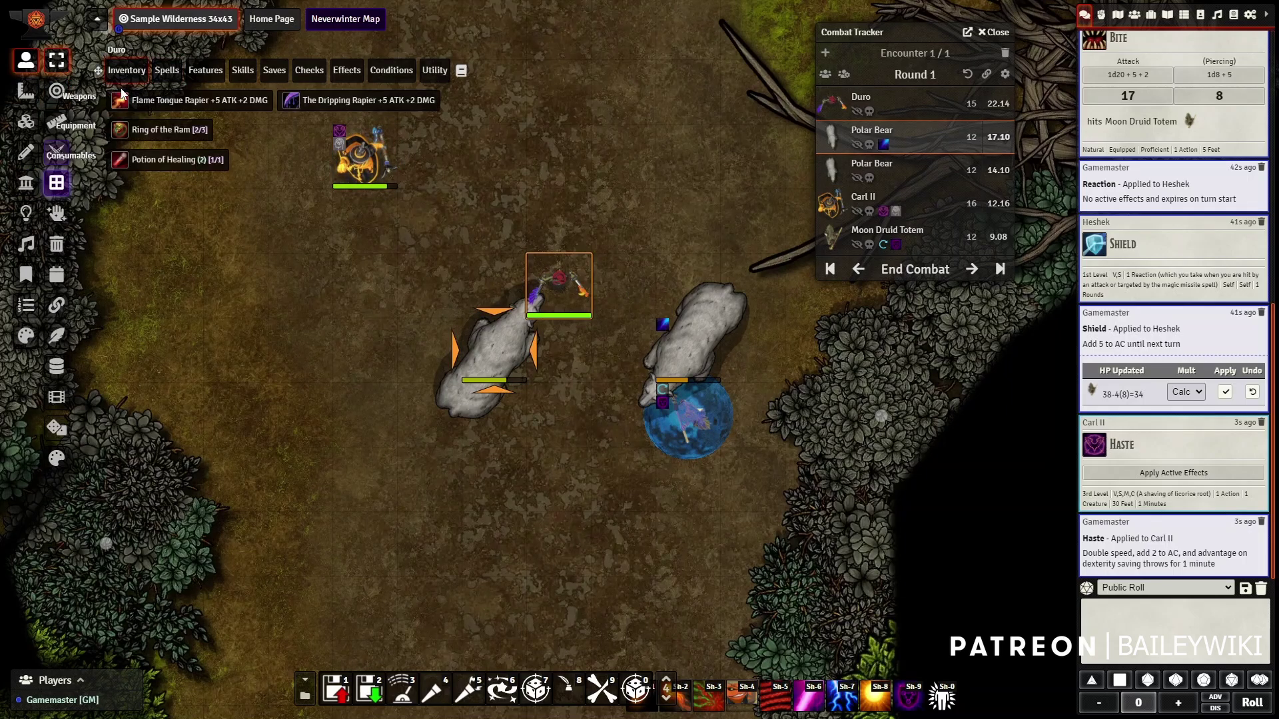
click(124, 98)
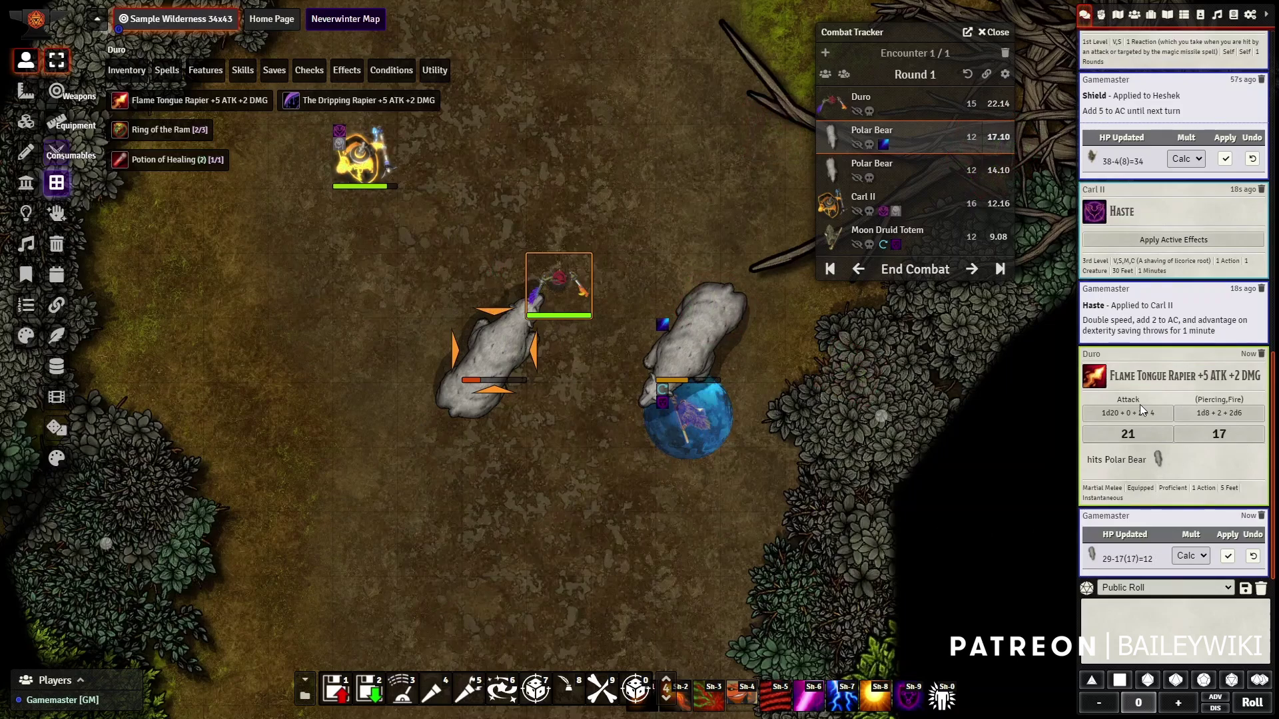
Review the earlier attack and spell cards in the chat log, and advance the combat to the next round
scroll(1221, 454, up, 3)
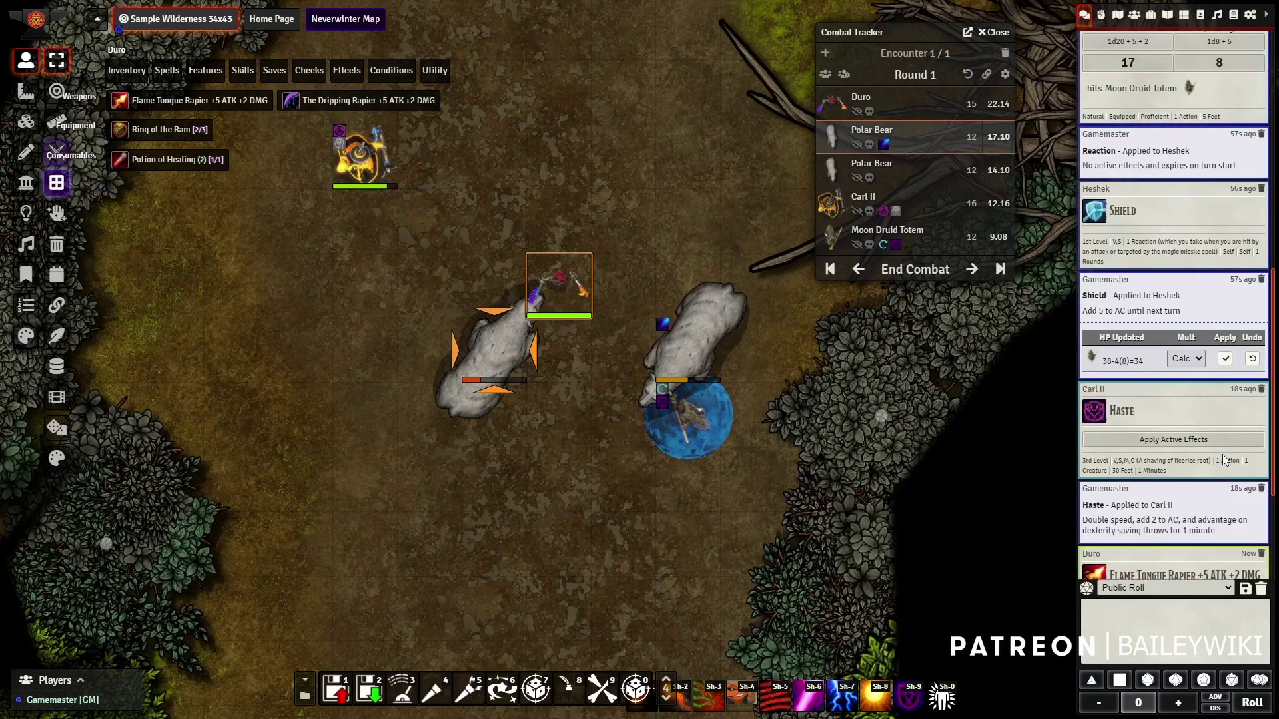
scroll(1221, 454, up, 3)
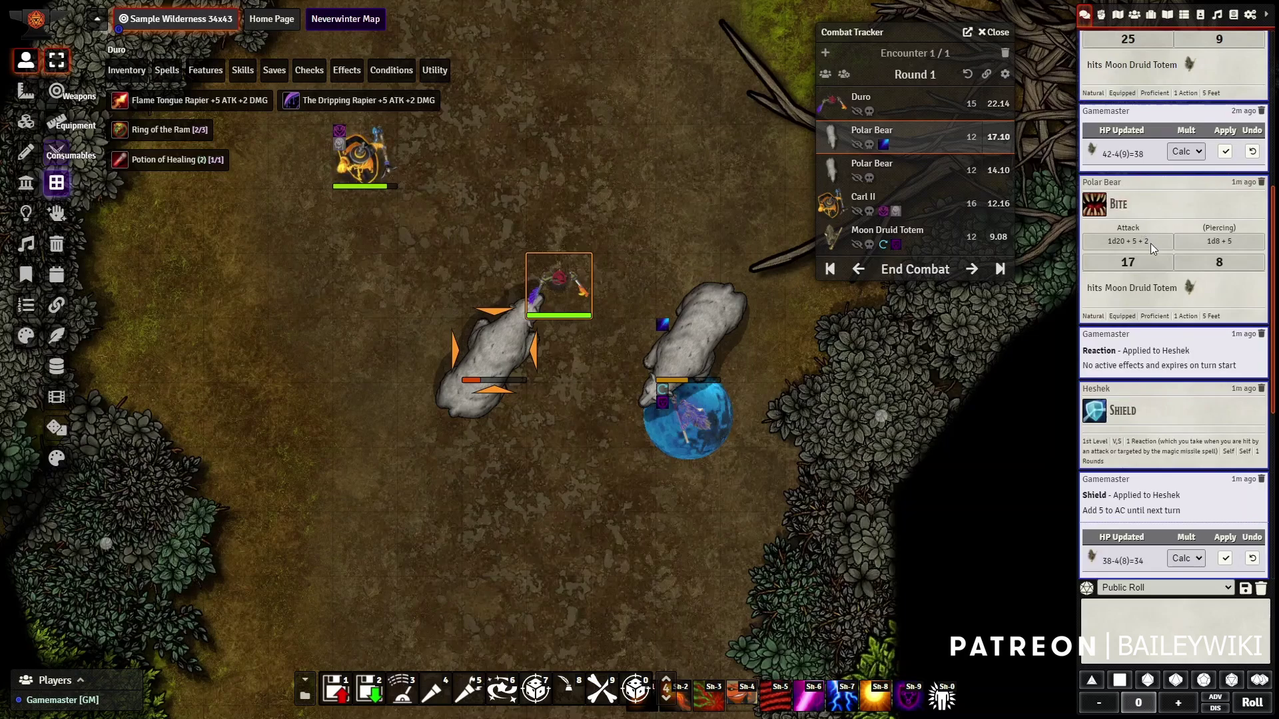
scroll(1152, 260, down, 6)
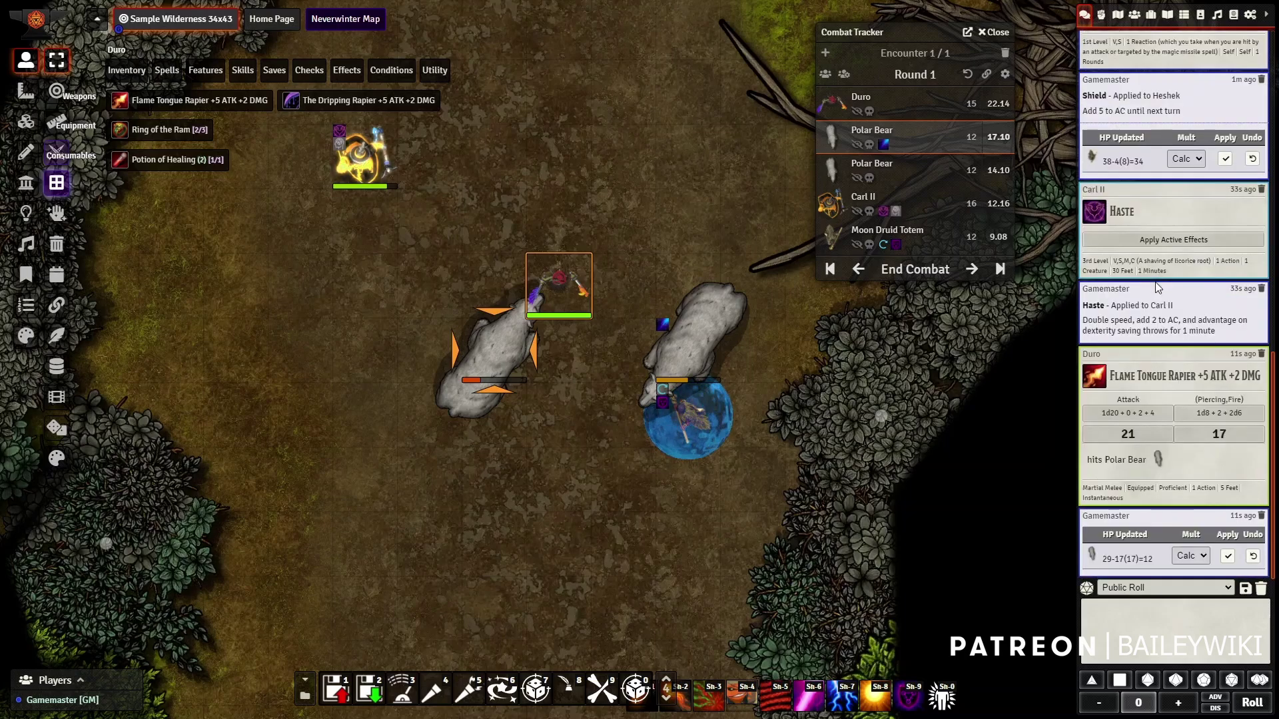
click(999, 270)
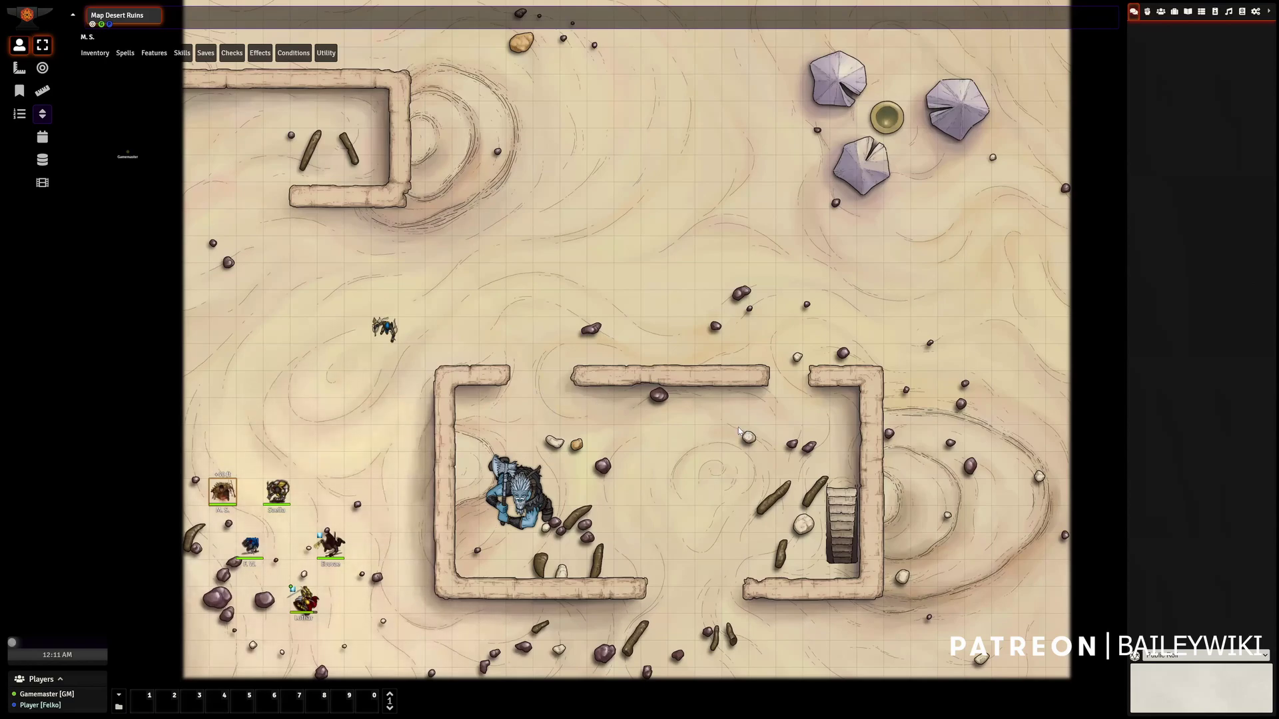
Detach the combat tracker into its own window and place it over the Desert Ruins map near the tents
drag(693, 445, 721, 429)
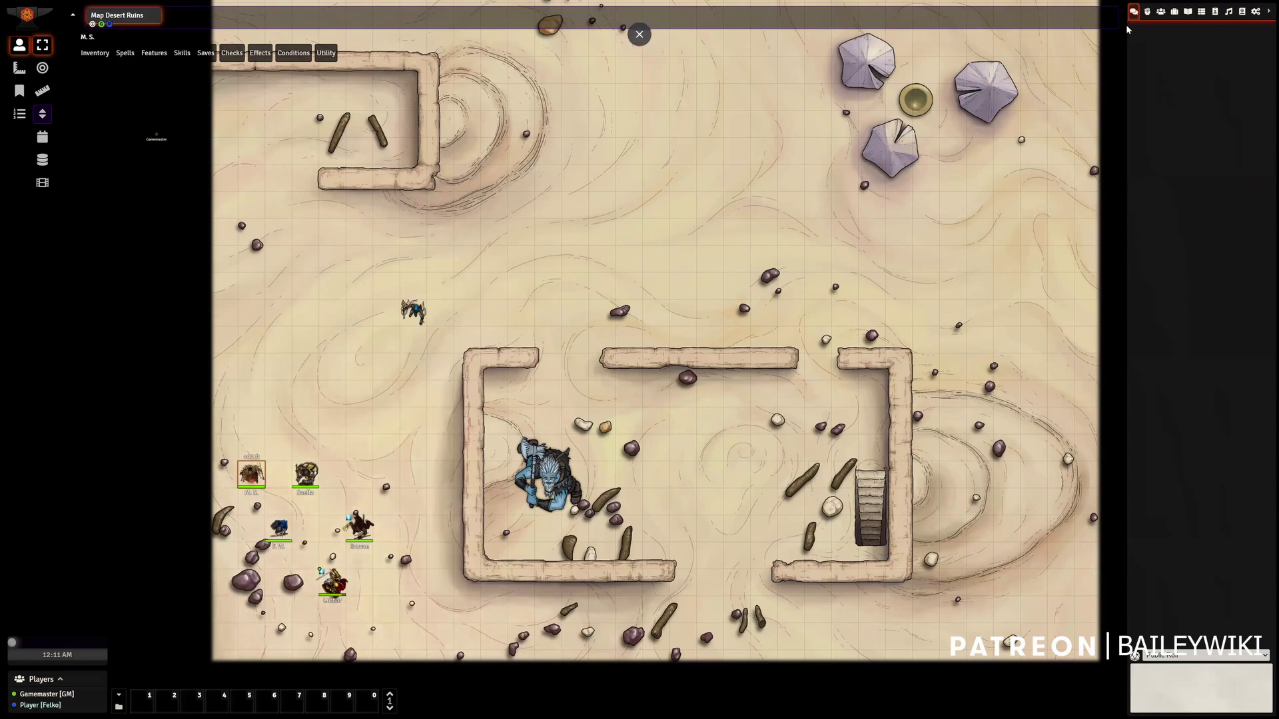
click(1146, 12)
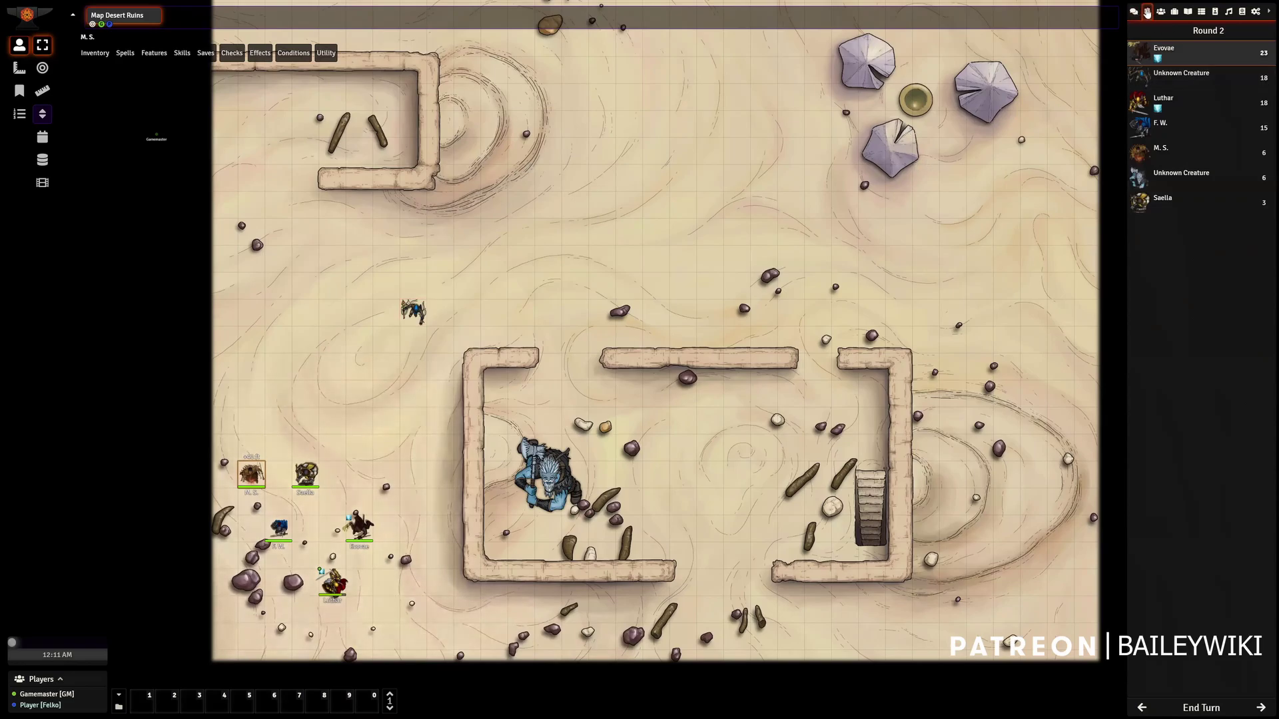
right_click(1146, 12)
drag(627, 243, 963, 100)
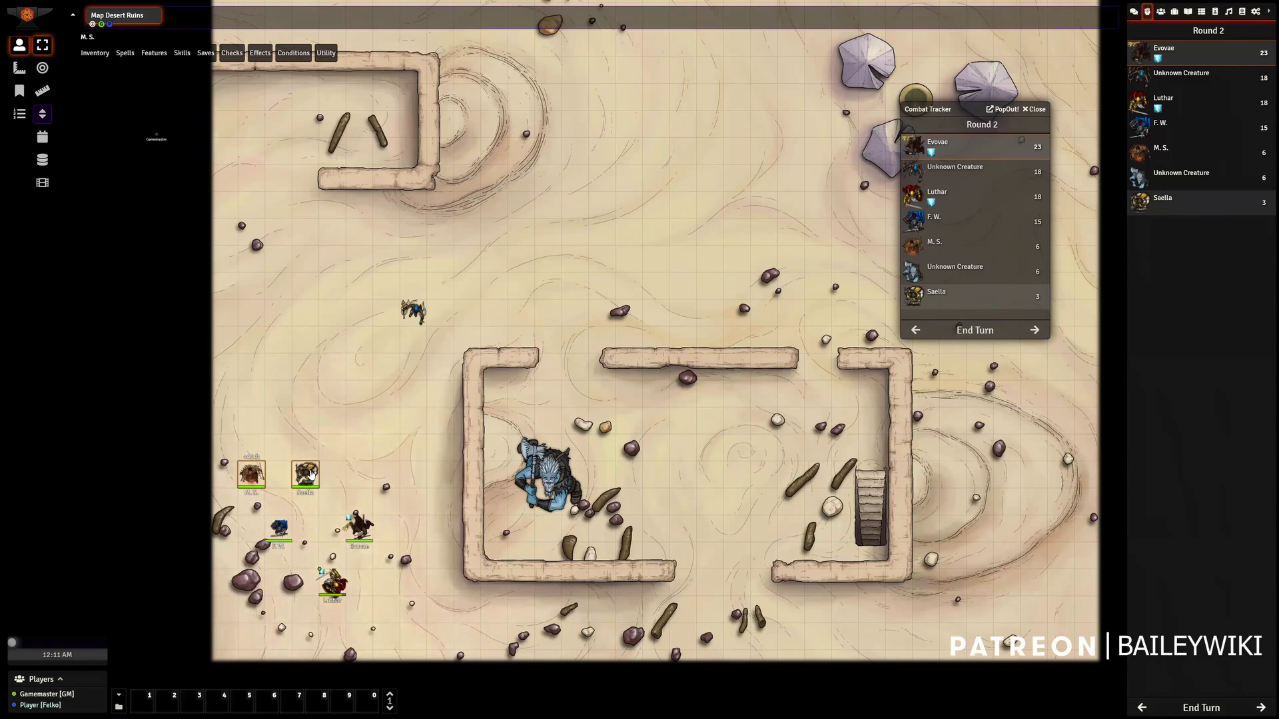
Compare what the Saella and M. S. tokens can see on the map by selecting them alternately
click(310, 474)
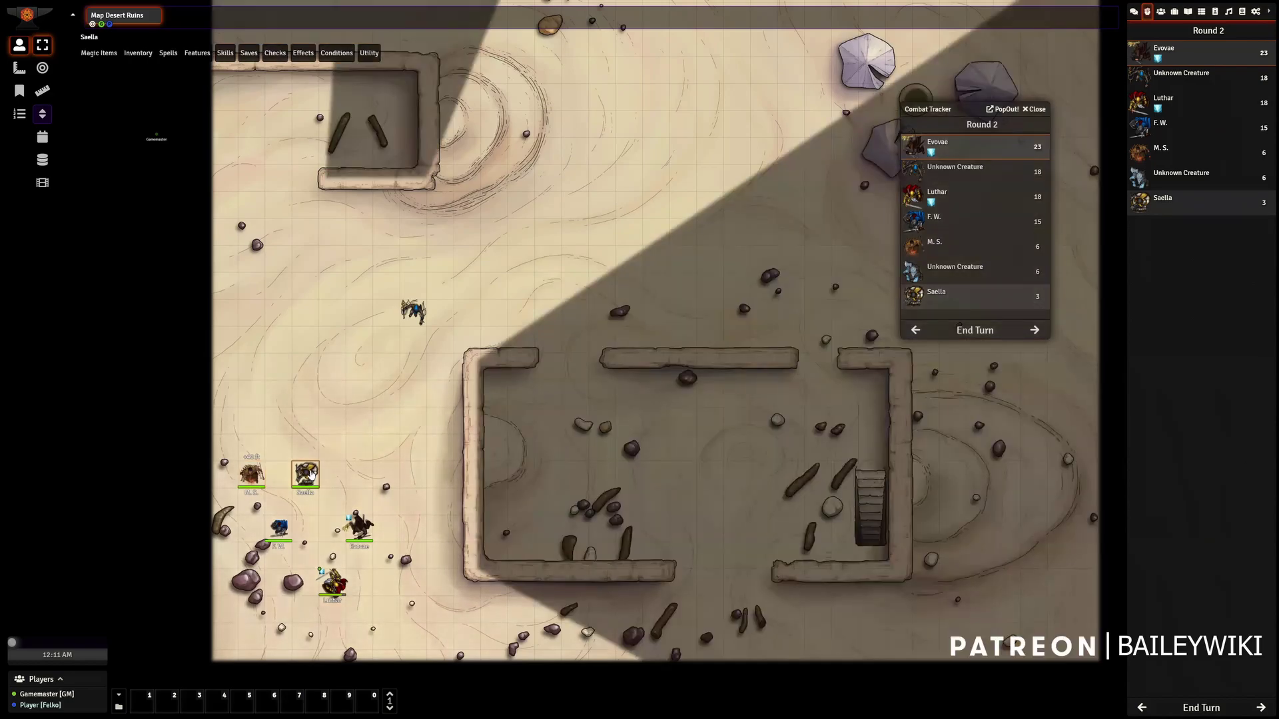
shift+click(253, 473)
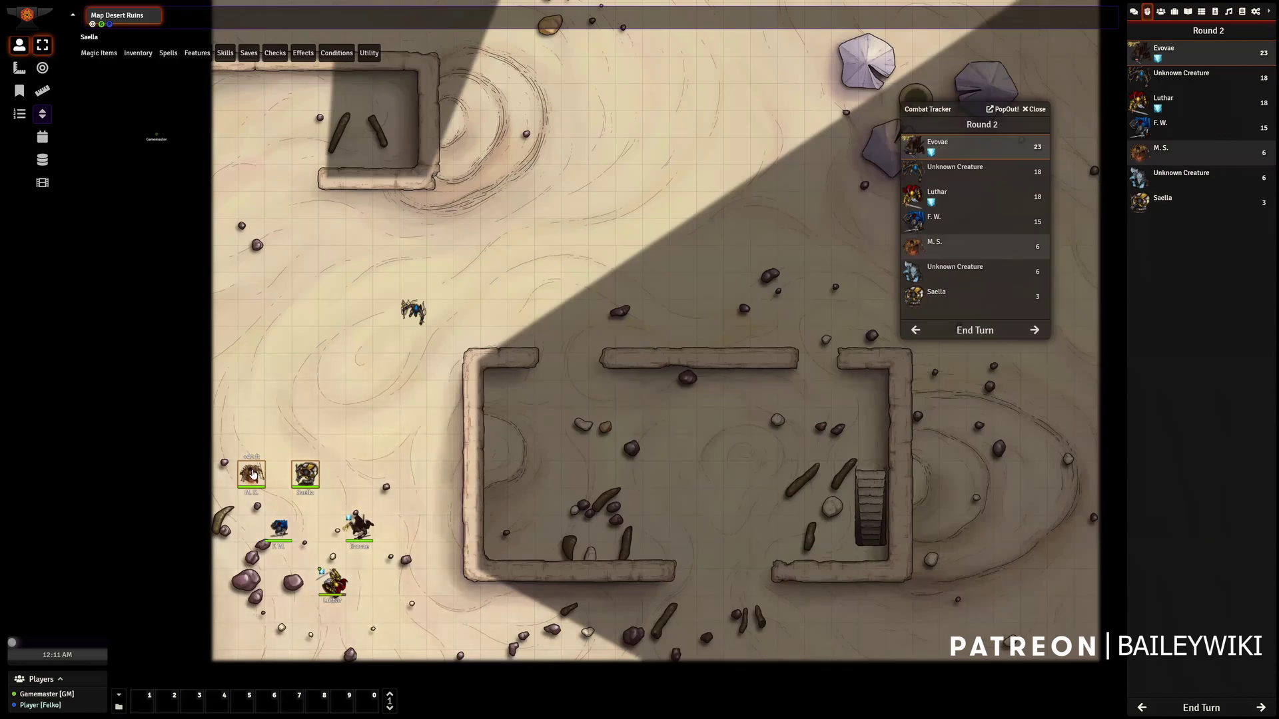
click(252, 473)
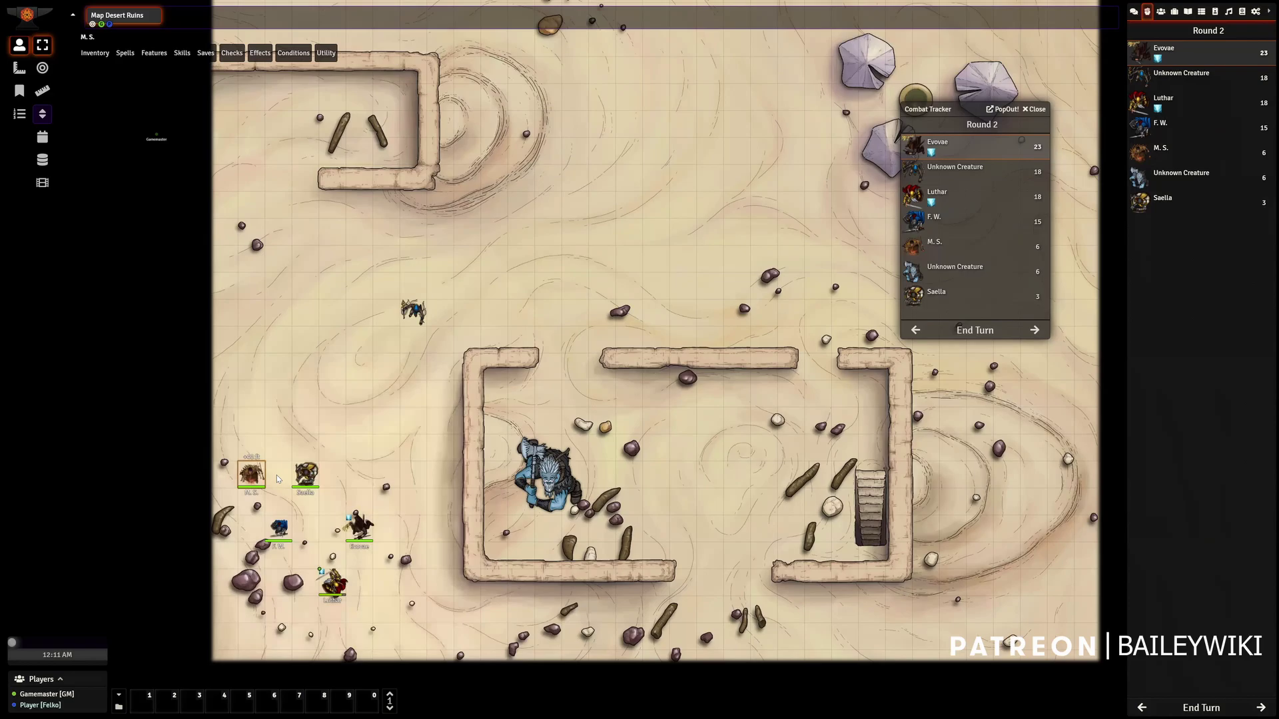
scroll(340, 442, up, 2)
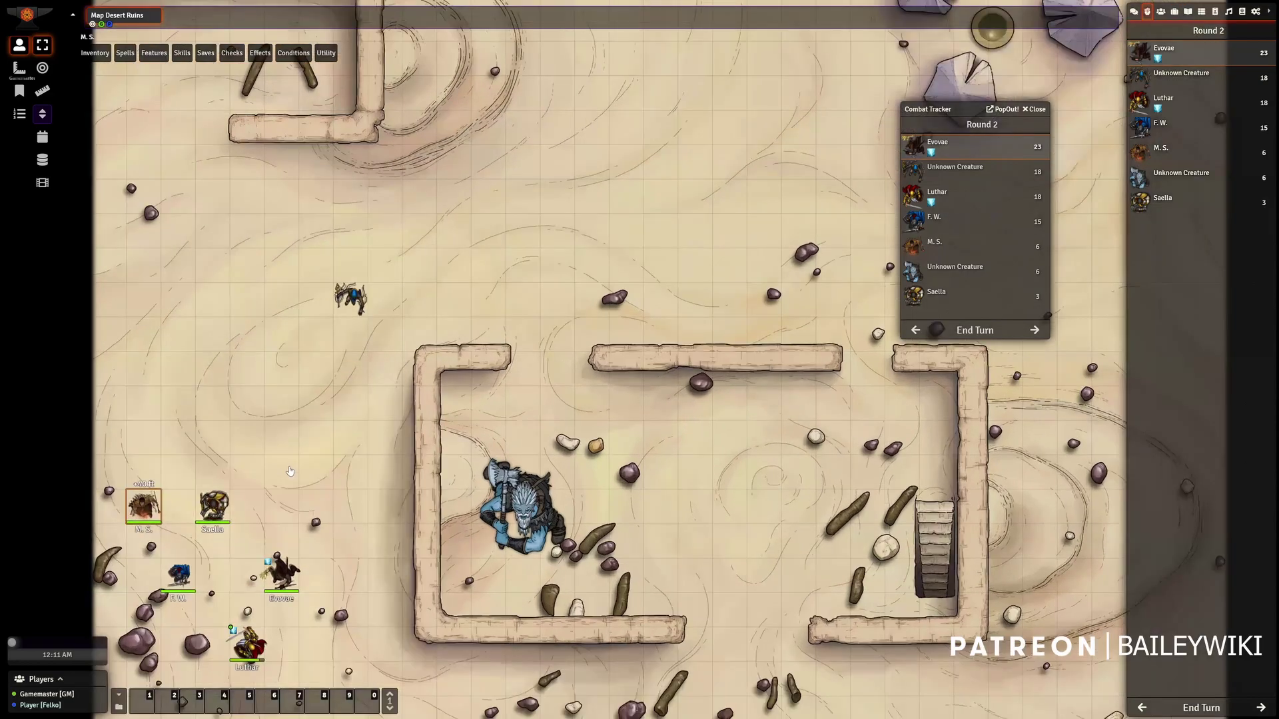
scroll(290, 470, down, 1)
click(327, 454)
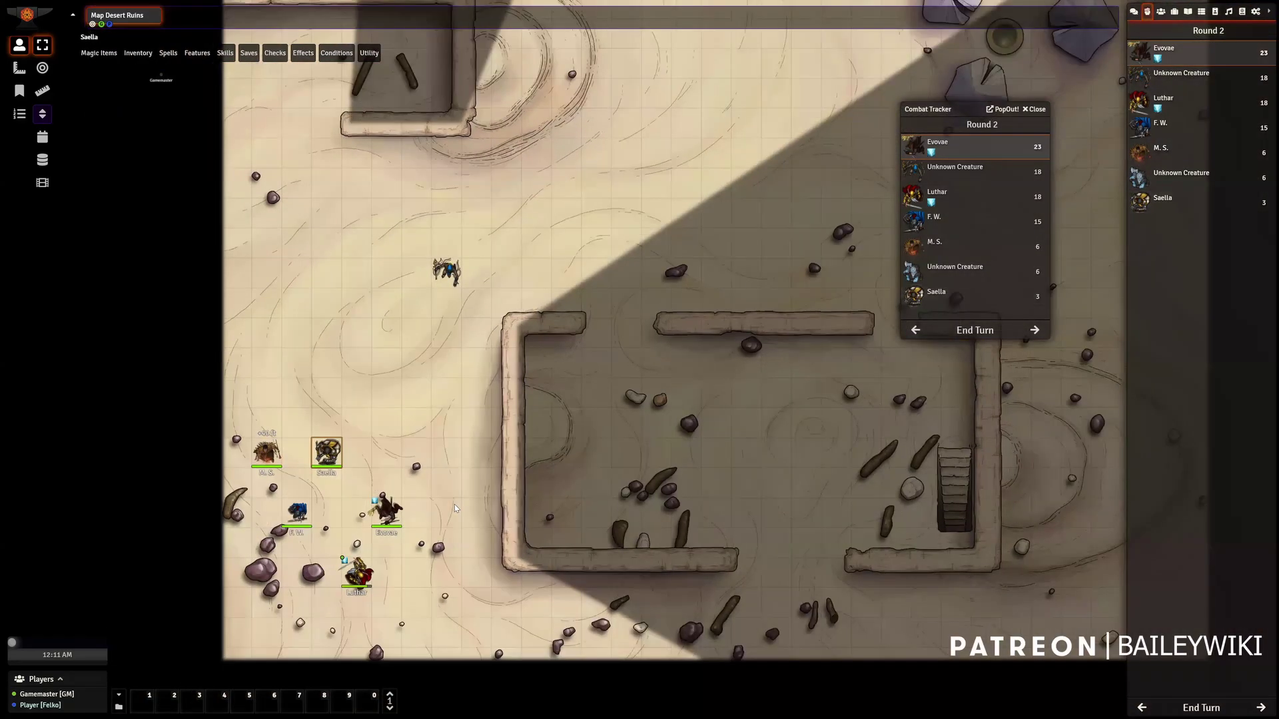
scroll(454, 509, down, 1)
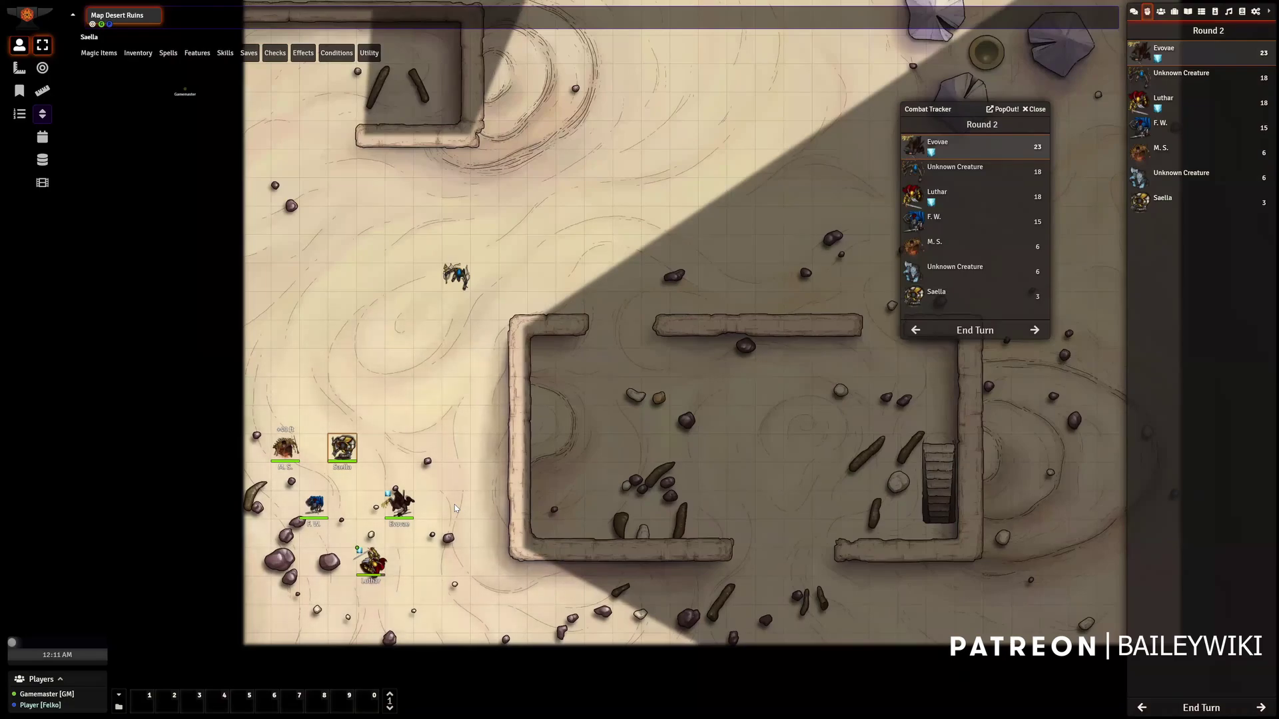
click(294, 448)
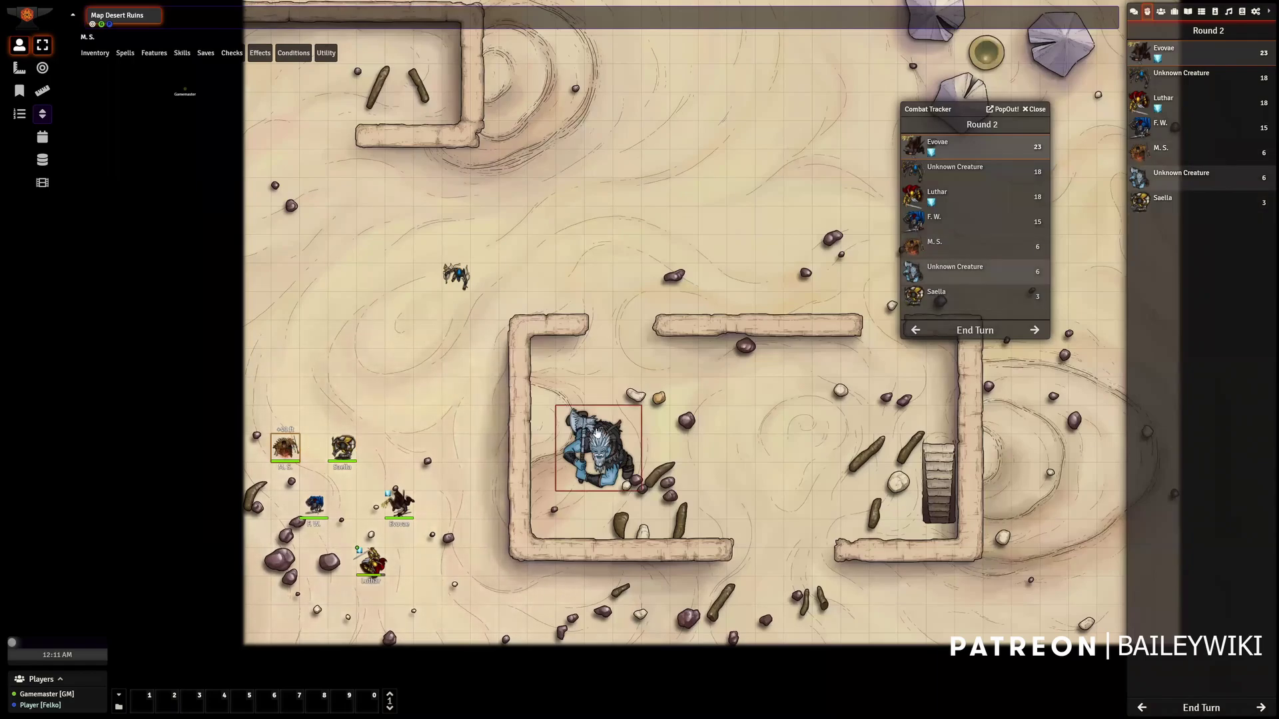
click(344, 450)
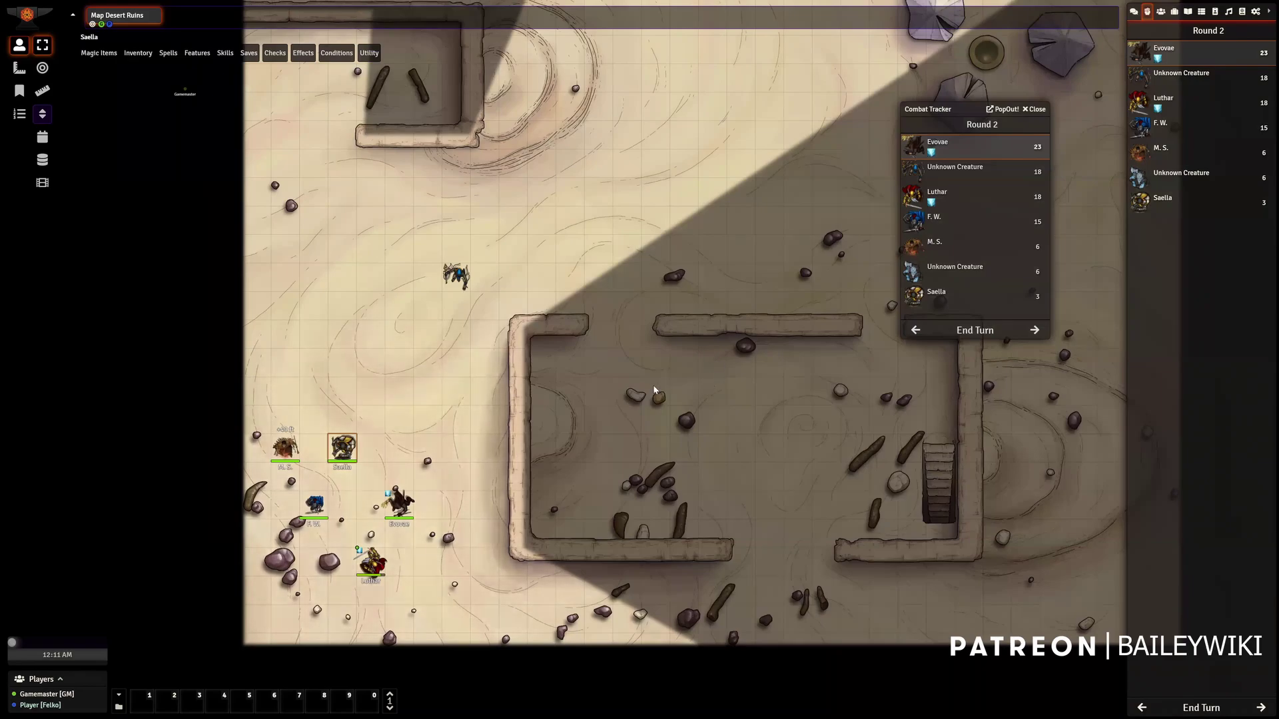
Open the game's configuration settings and expand the Midi QOL section of the module settings
click(1253, 16)
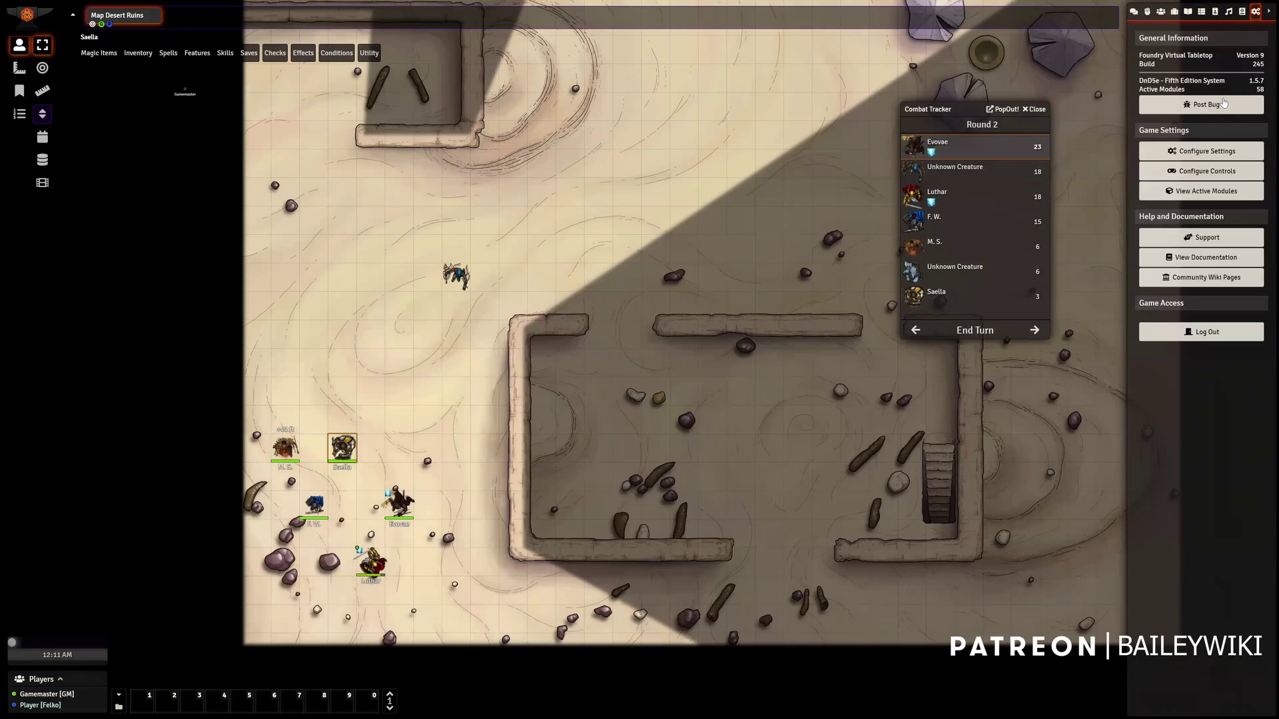
click(1215, 149)
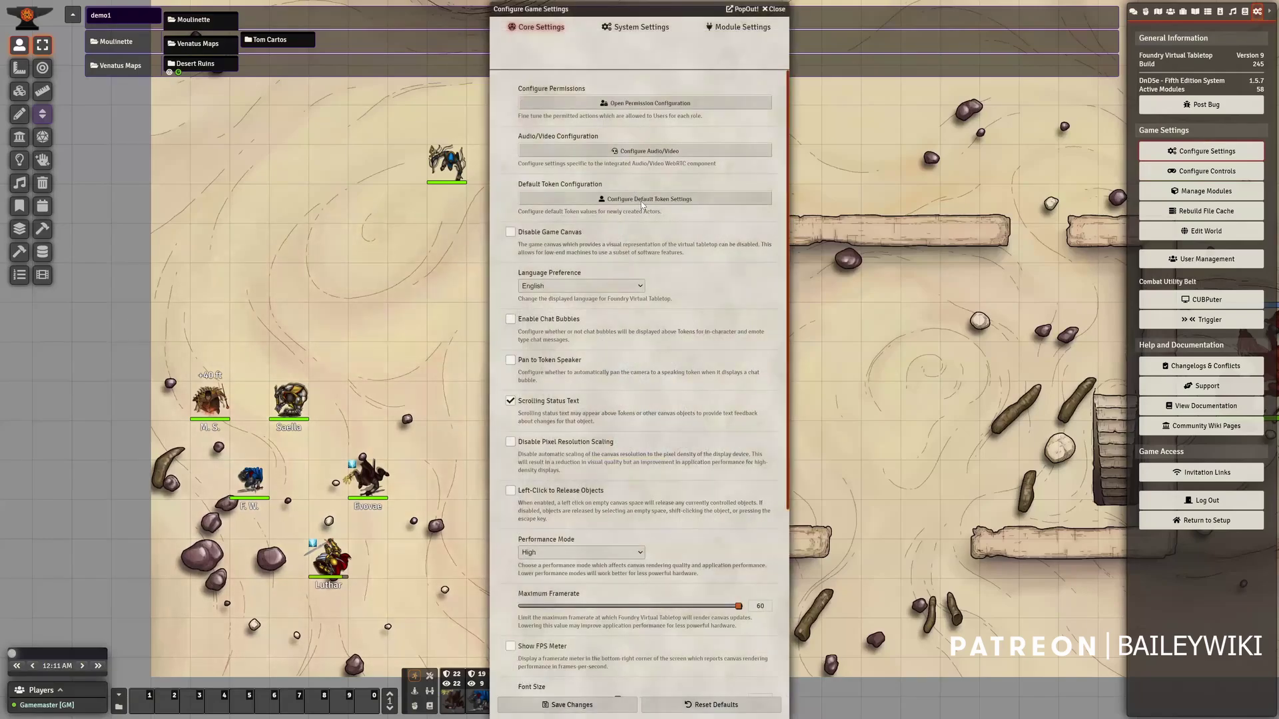
scroll(663, 243, down, 1)
scroll(664, 243, up, 1)
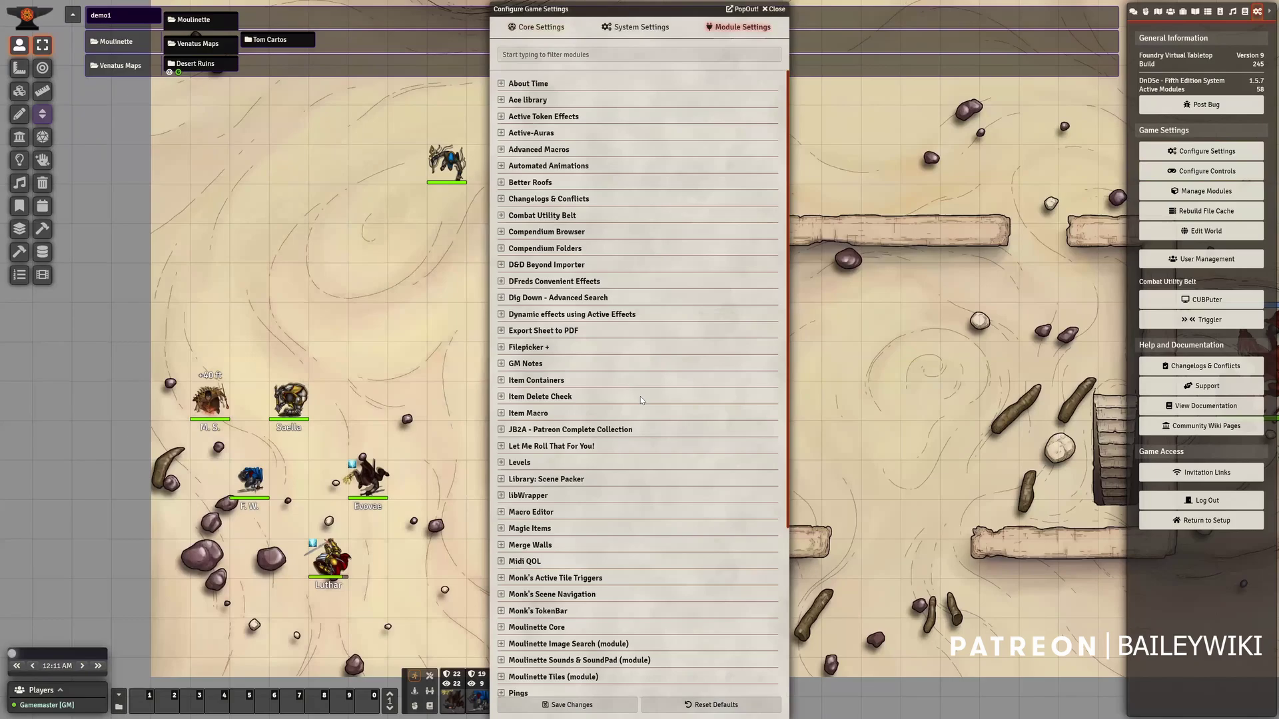
scroll(599, 388, down, 3)
click(528, 412)
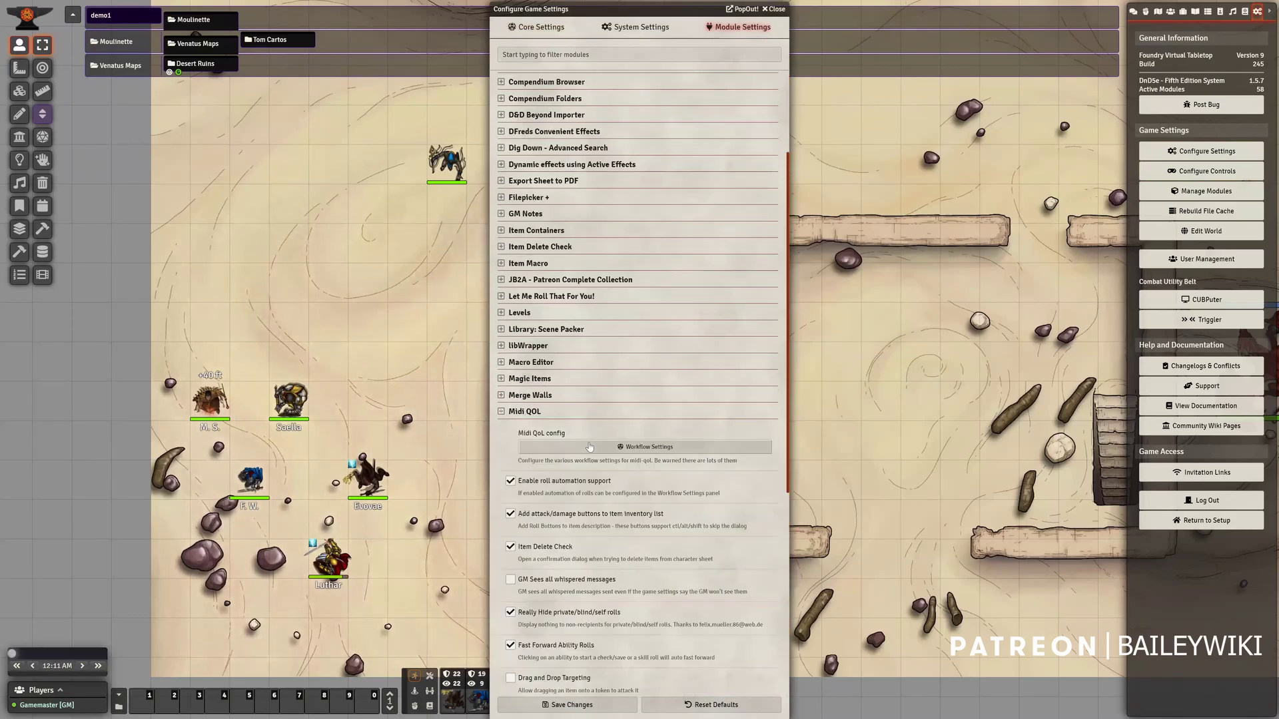
Open the Midi QOL workflow settings and enable Auto fast forward damage for the GM
click(614, 443)
click(763, 79)
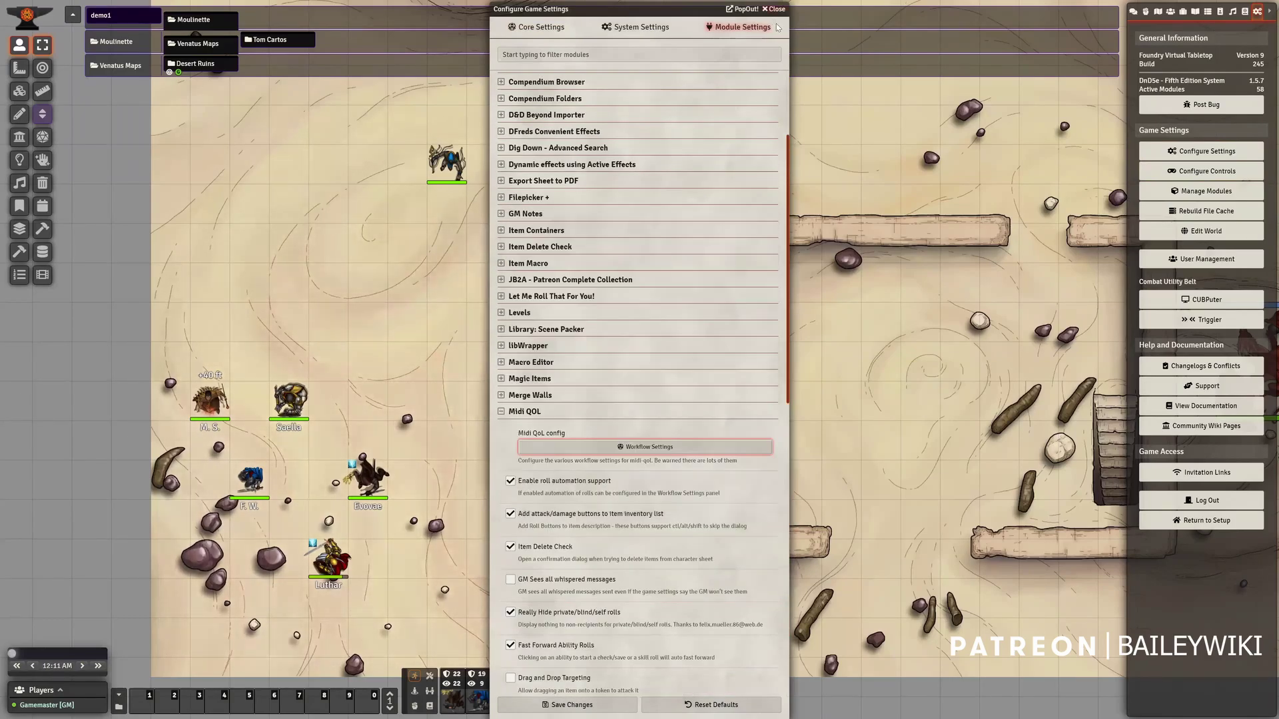
click(773, 9)
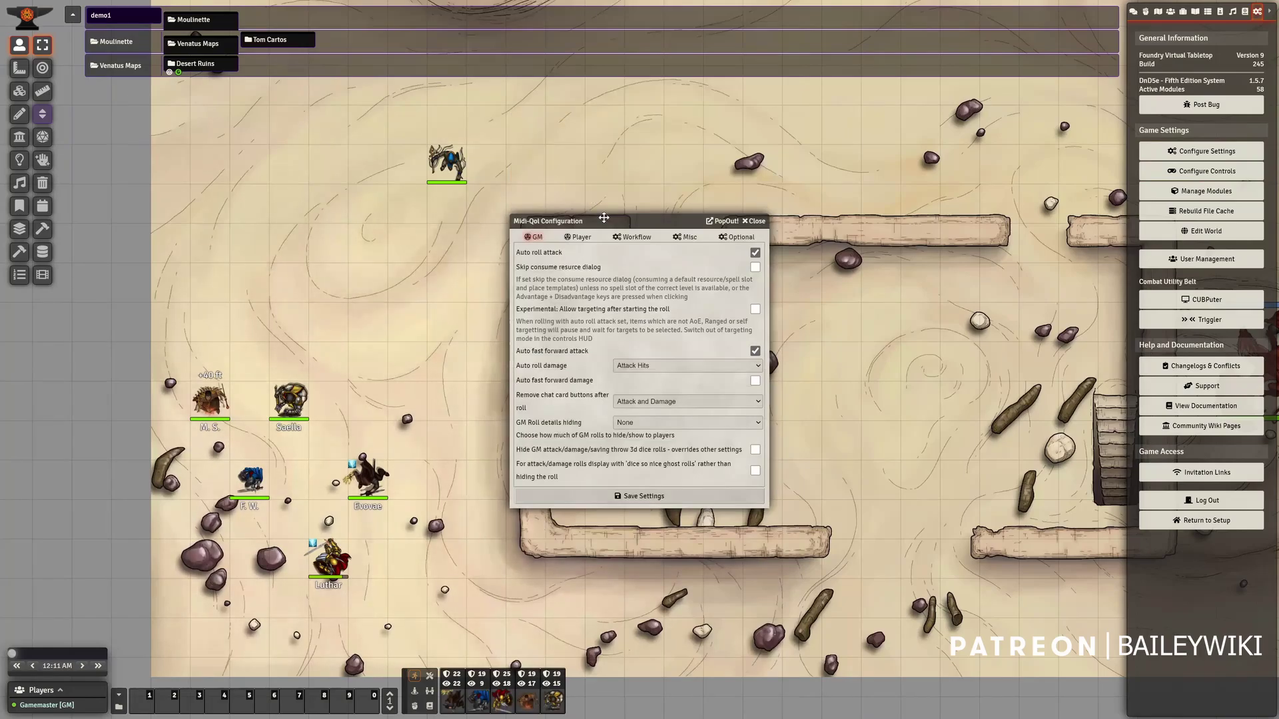
drag(530, 221, 455, 170)
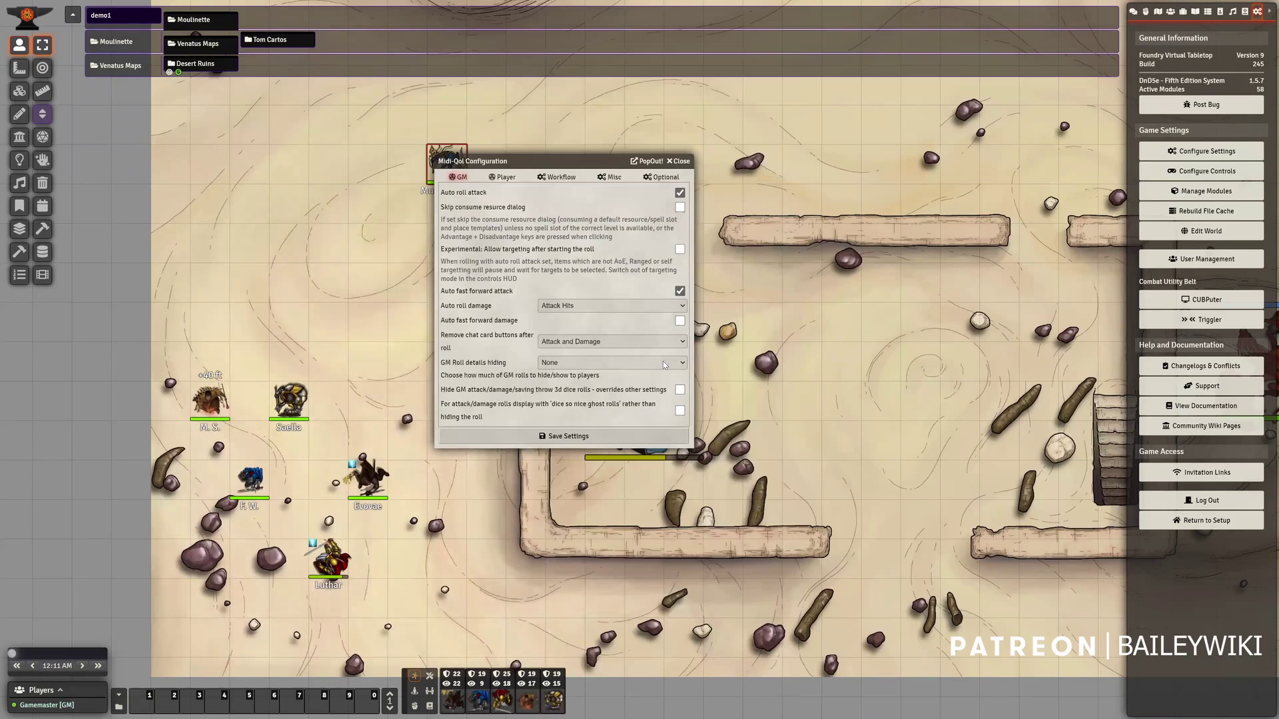
click(680, 322)
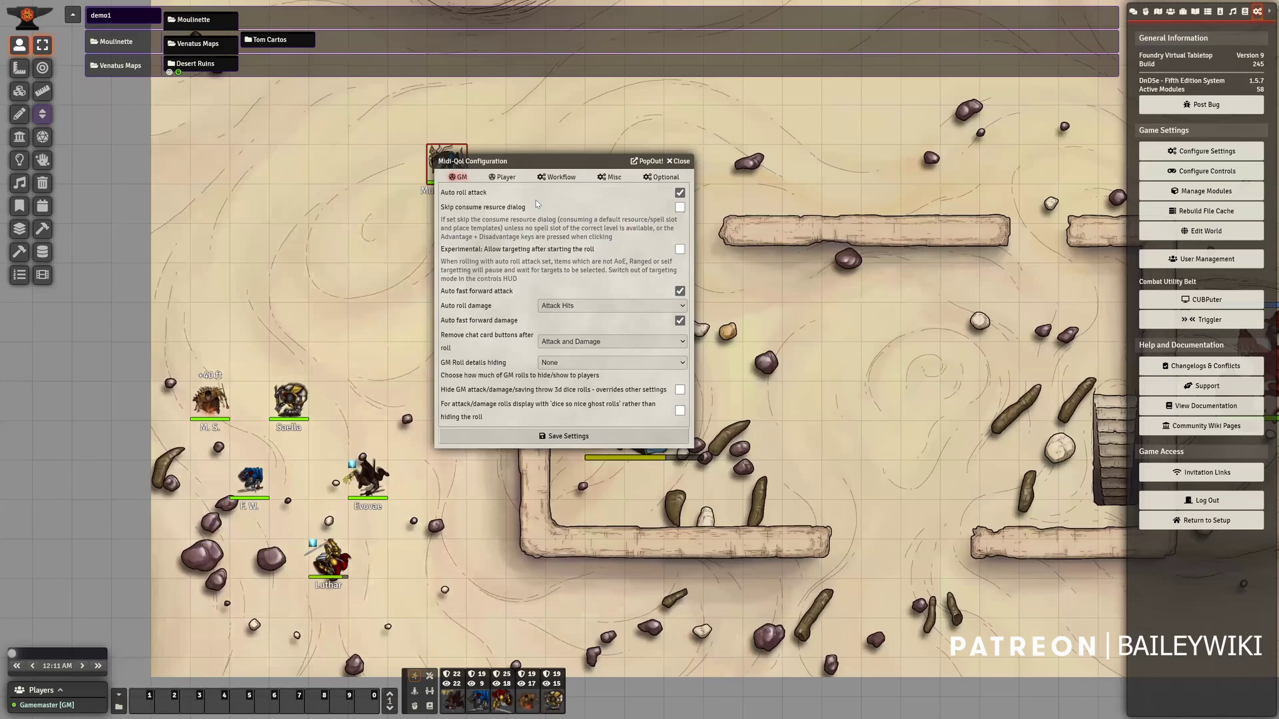
Inspect the weapons in the inventory on Saella's character sheet, and close the sheet
click(283, 400)
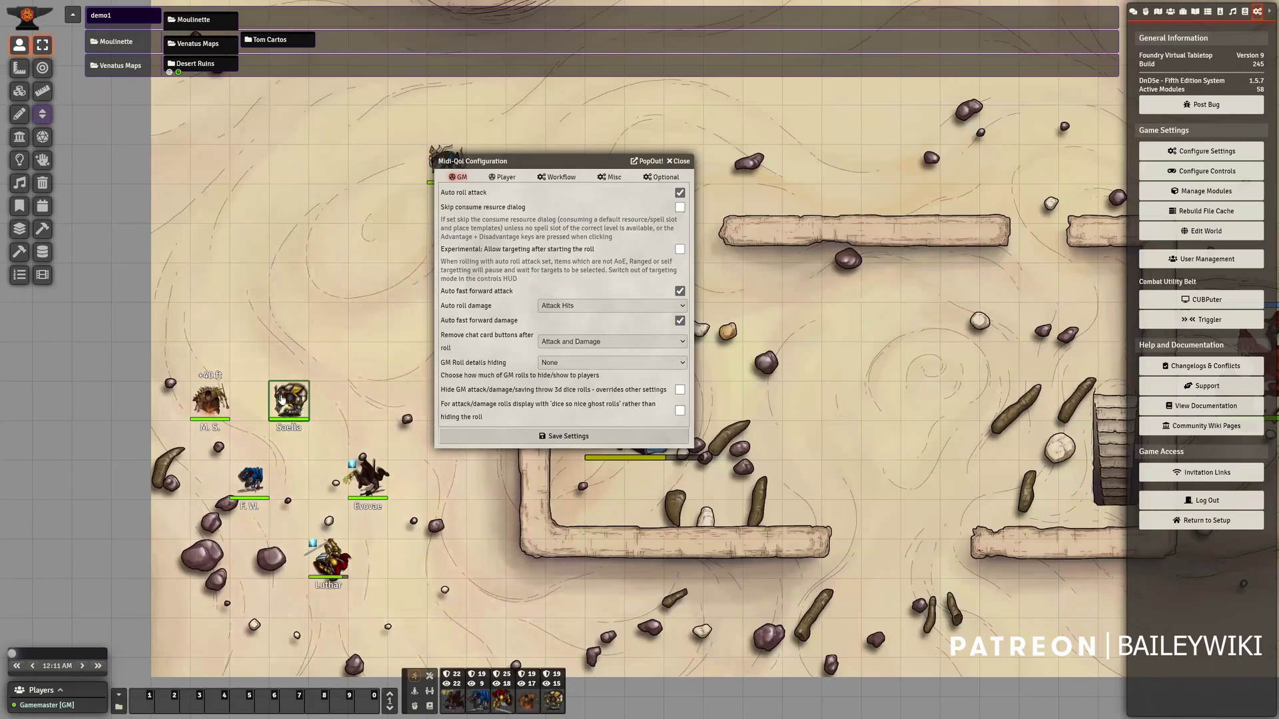
double_click(283, 399)
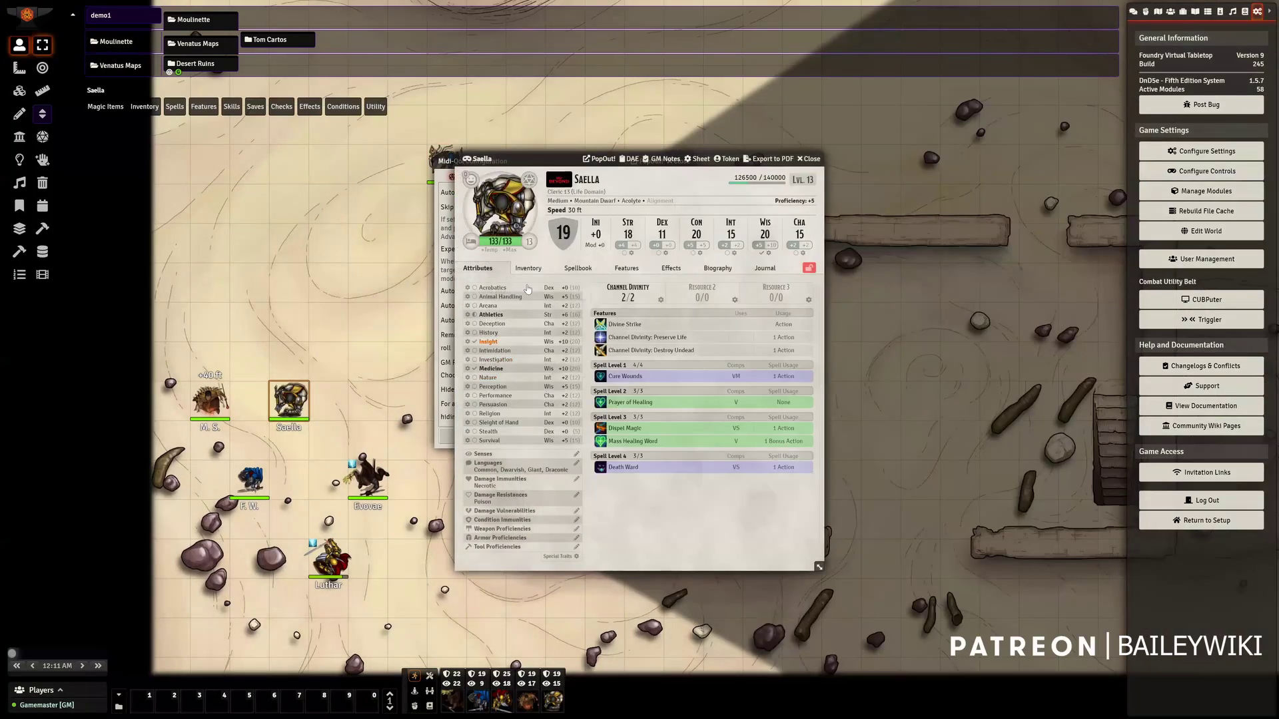
click(529, 268)
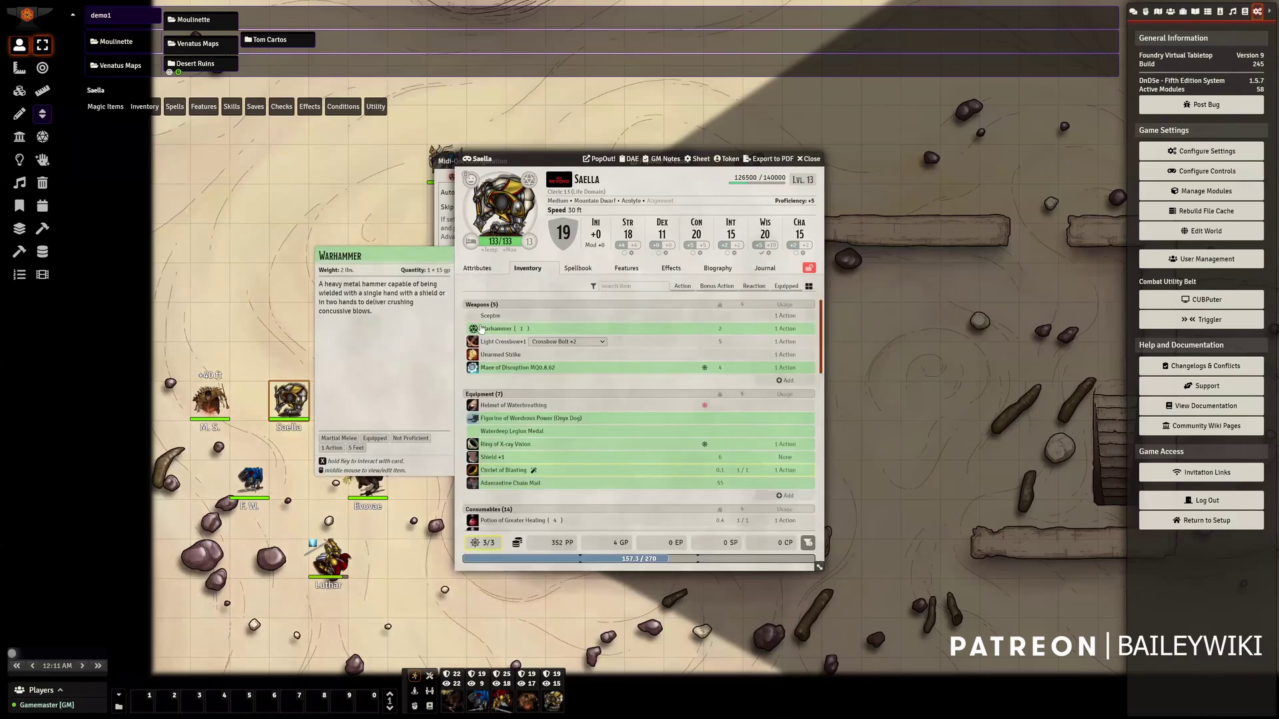
click(808, 158)
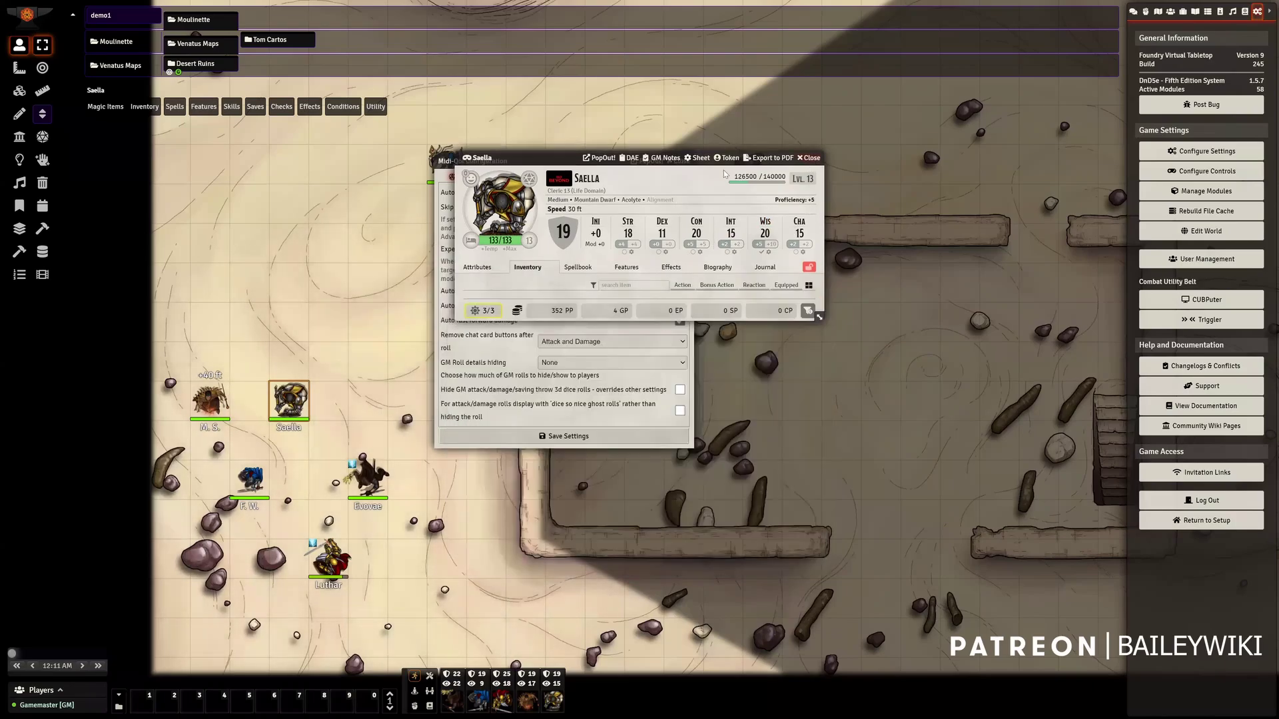
Review the Midi QOL workflow targeting options, including Auto target on template draw, and check the Mummy Lord's token configuration
drag(551, 161, 616, 131)
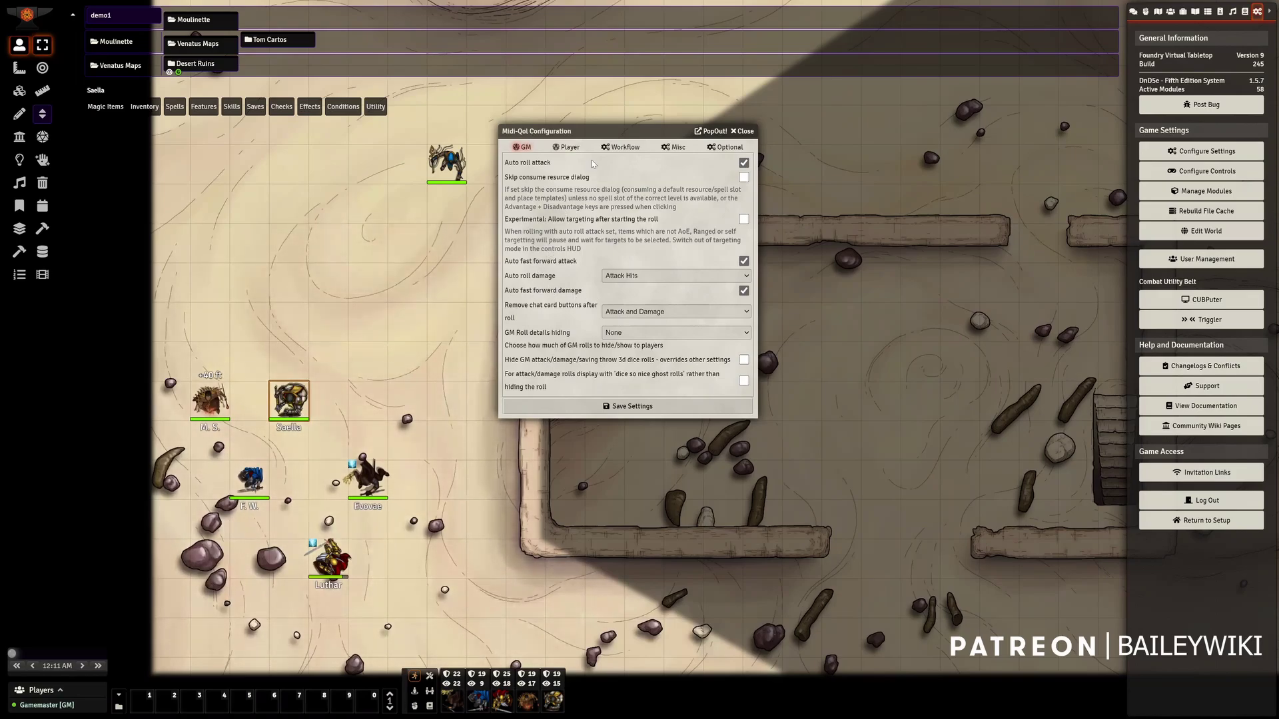
click(570, 148)
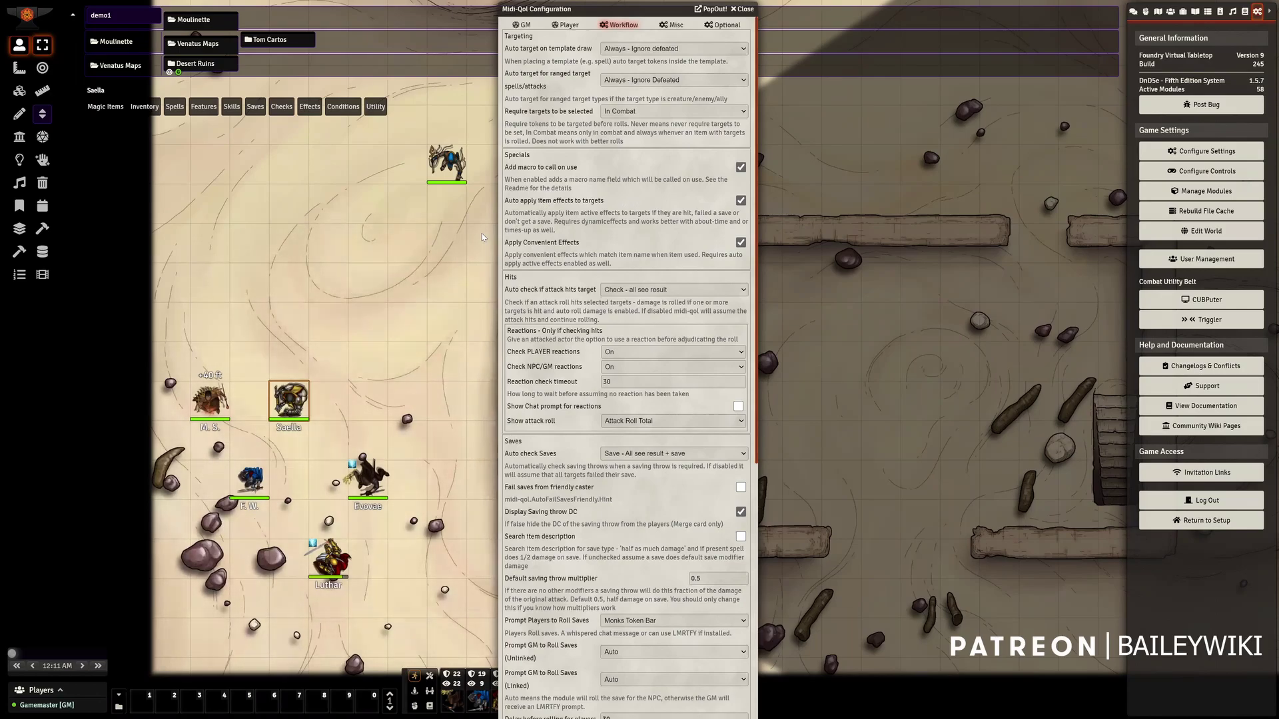
right_click(446, 162)
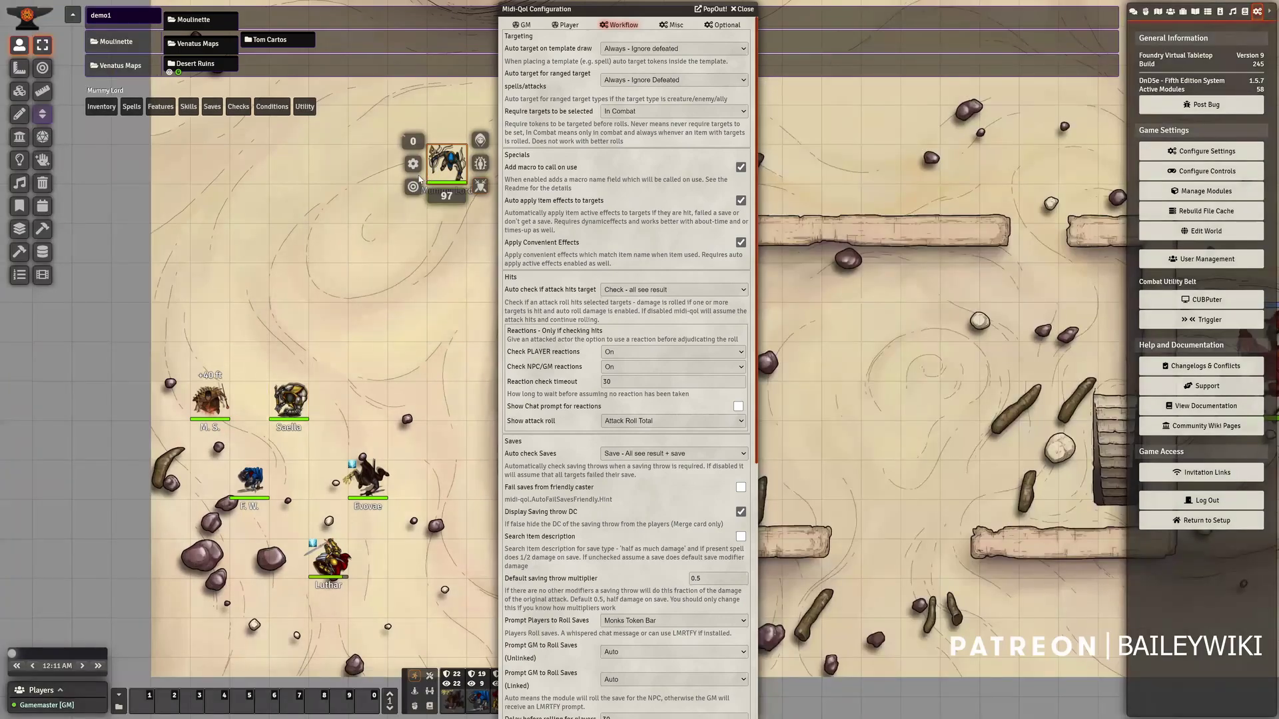
click(413, 163)
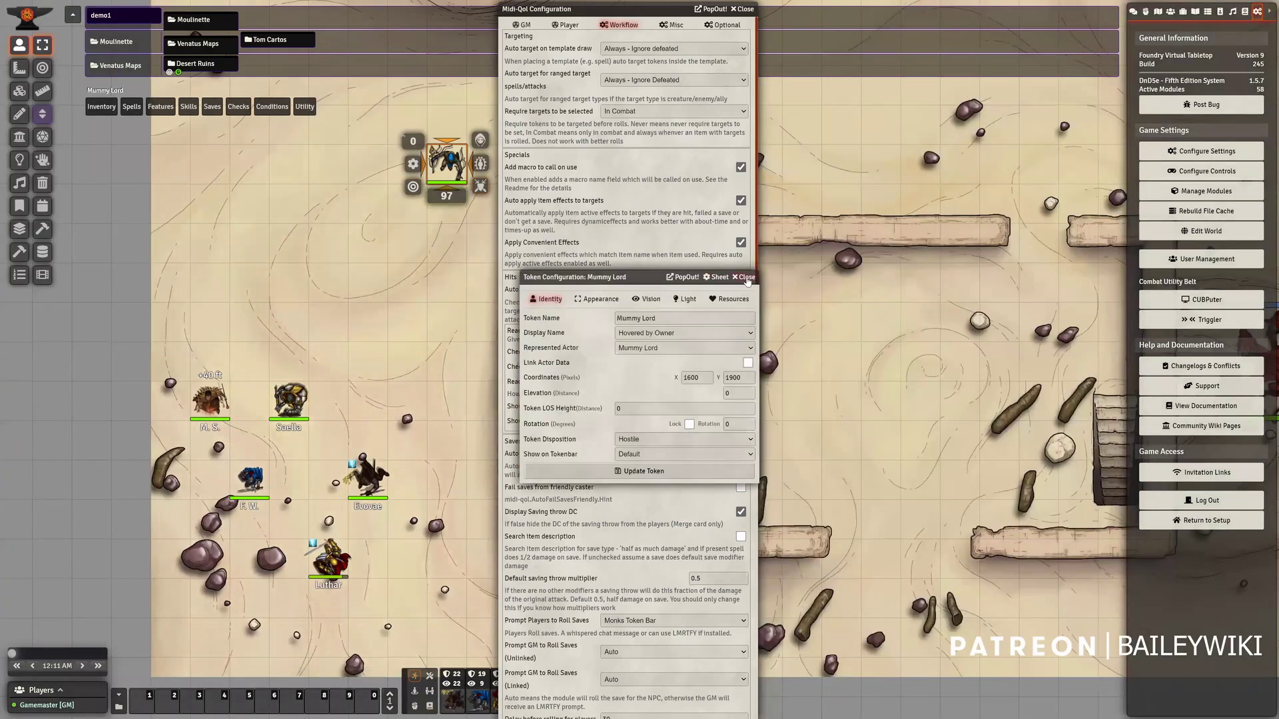
click(744, 277)
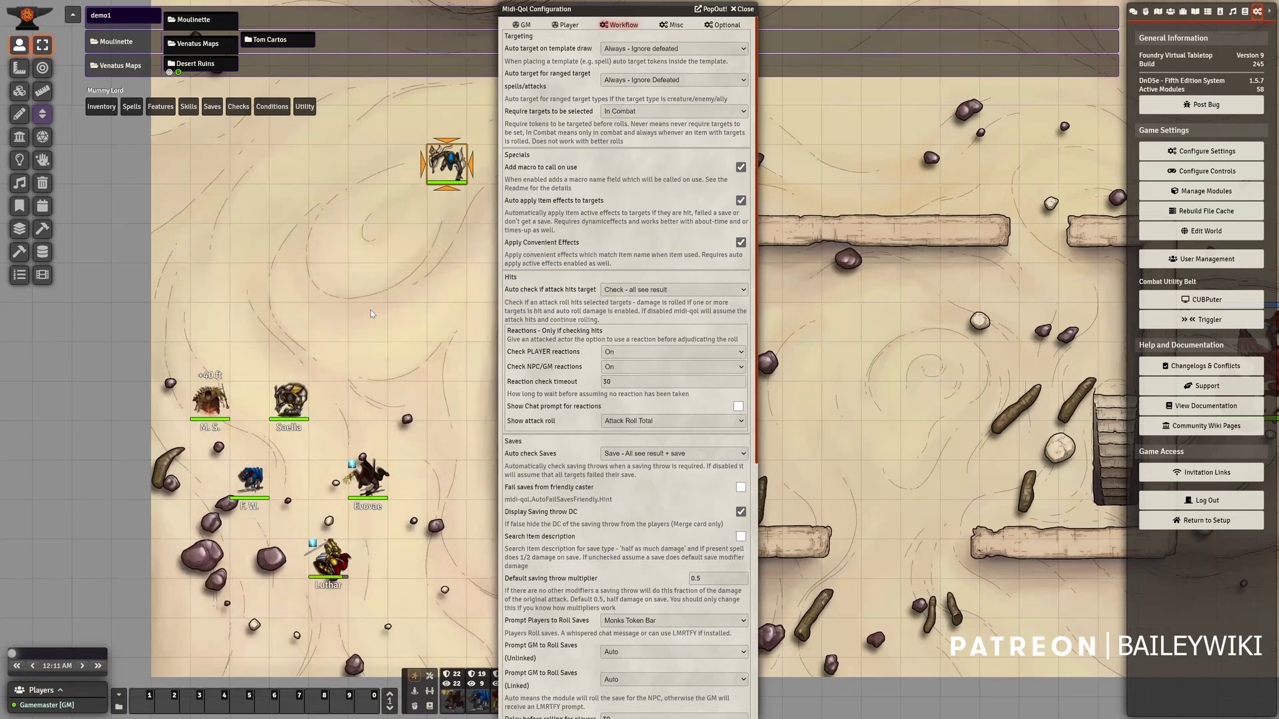
click(641, 47)
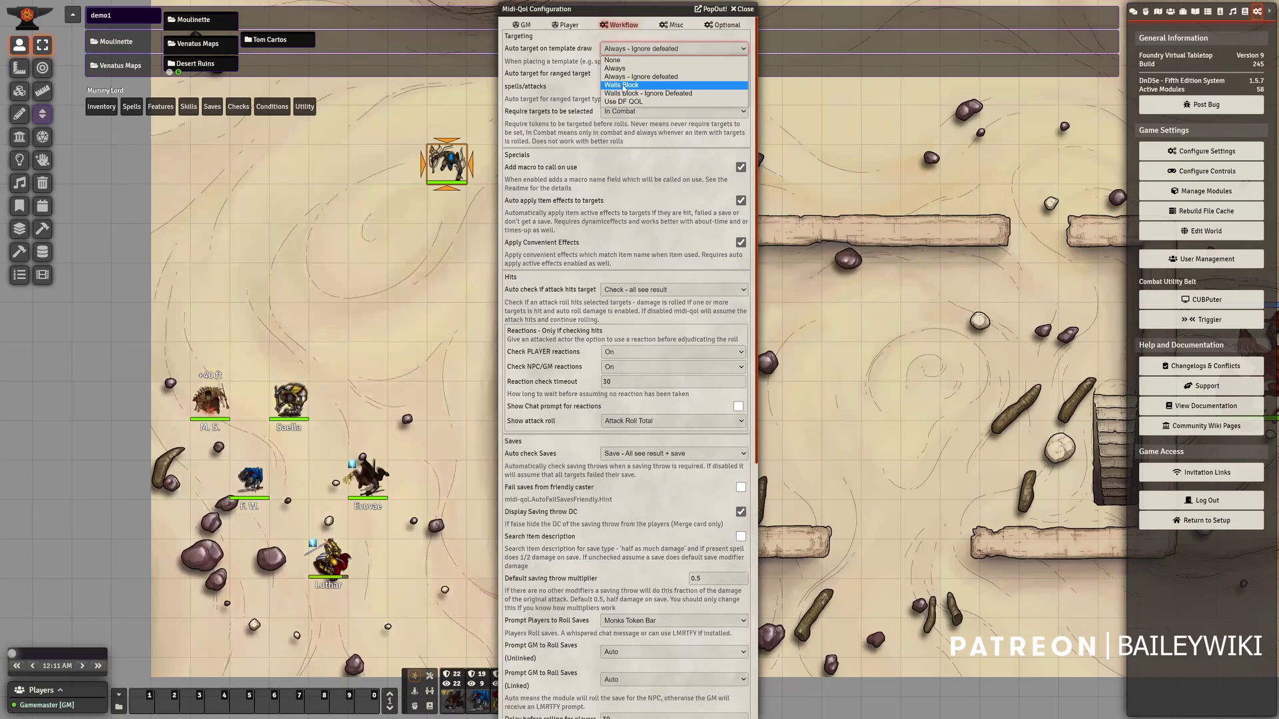
click(545, 137)
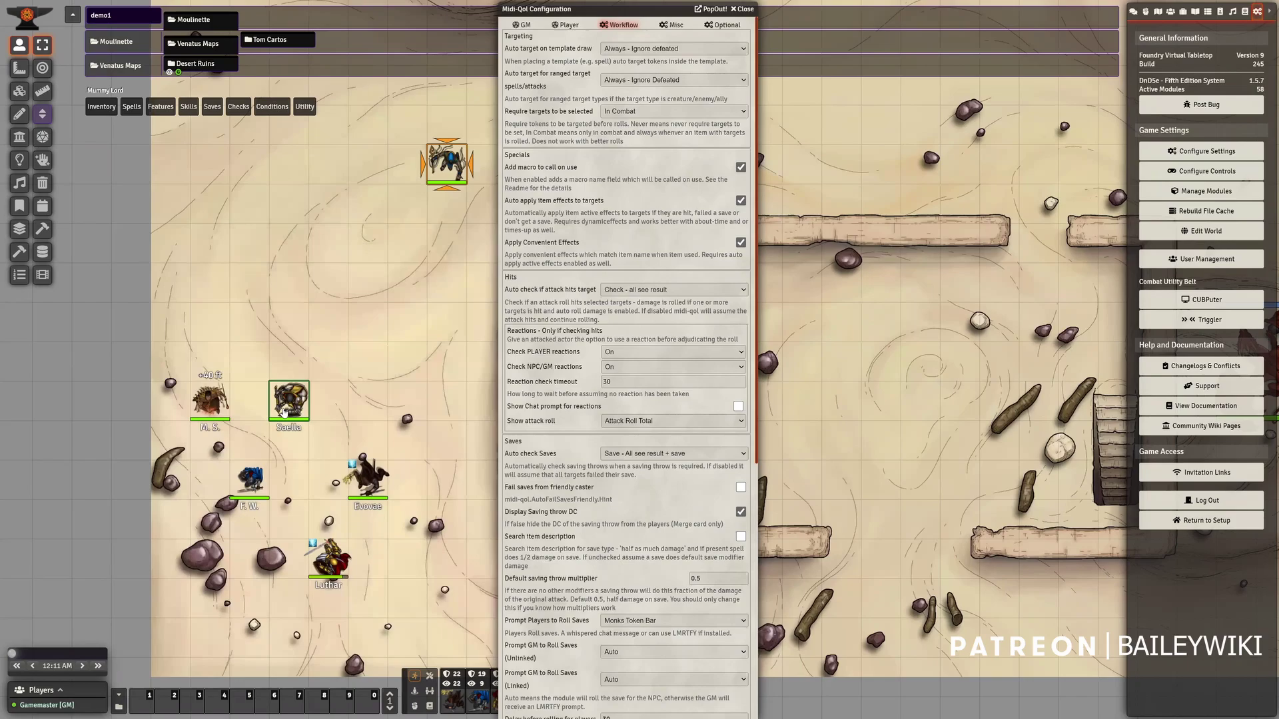
Move the Mummy Lord token next to Saella and show the features on its character sheet
click(371, 322)
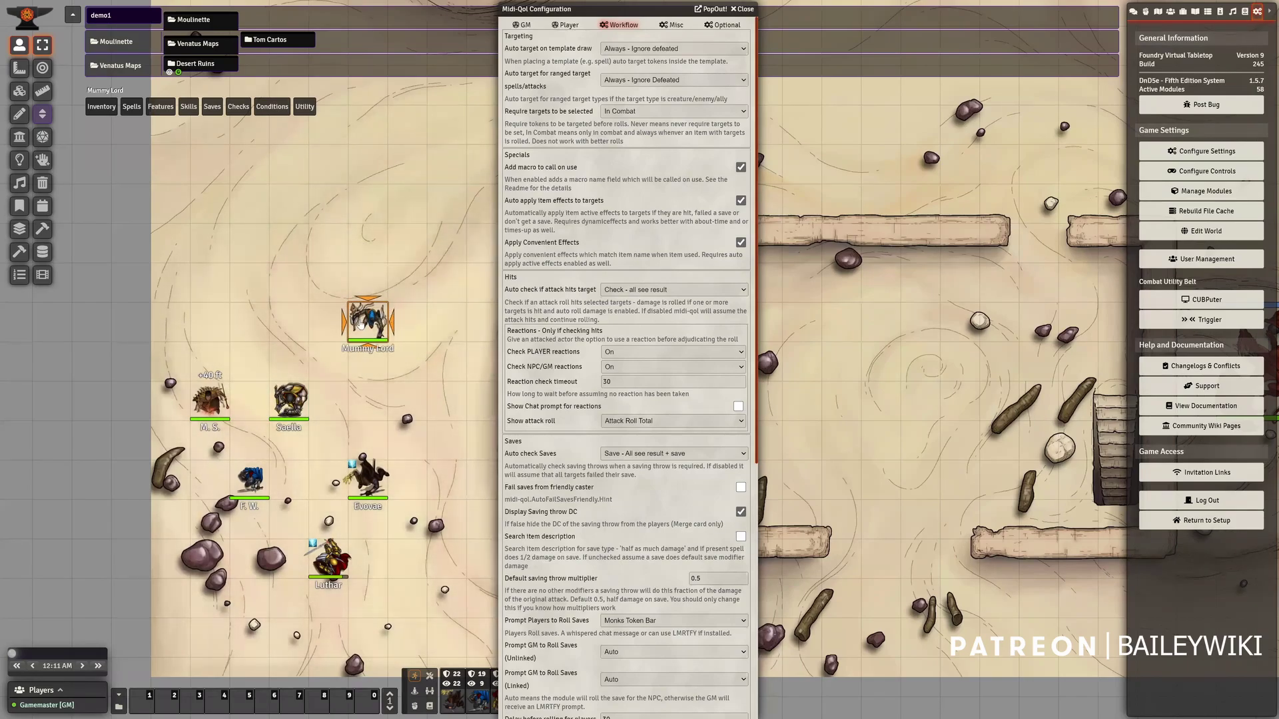
drag(365, 318, 323, 362)
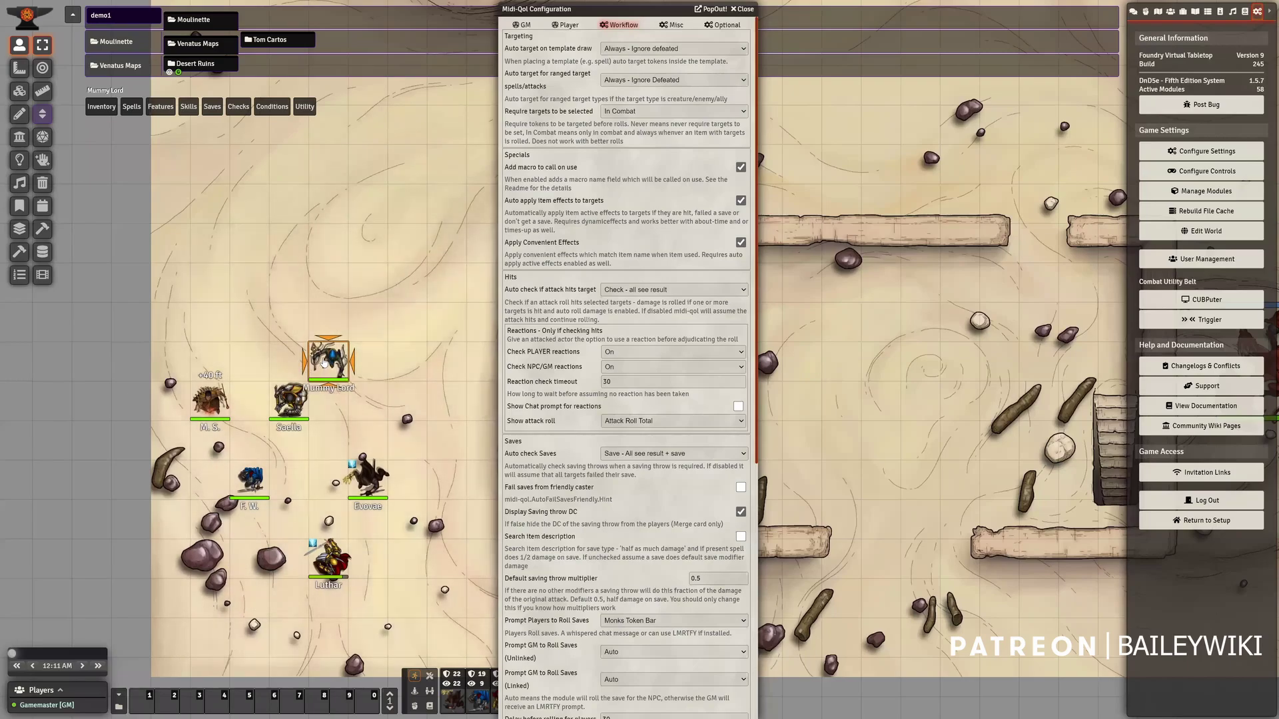
double_click(324, 361)
click(575, 300)
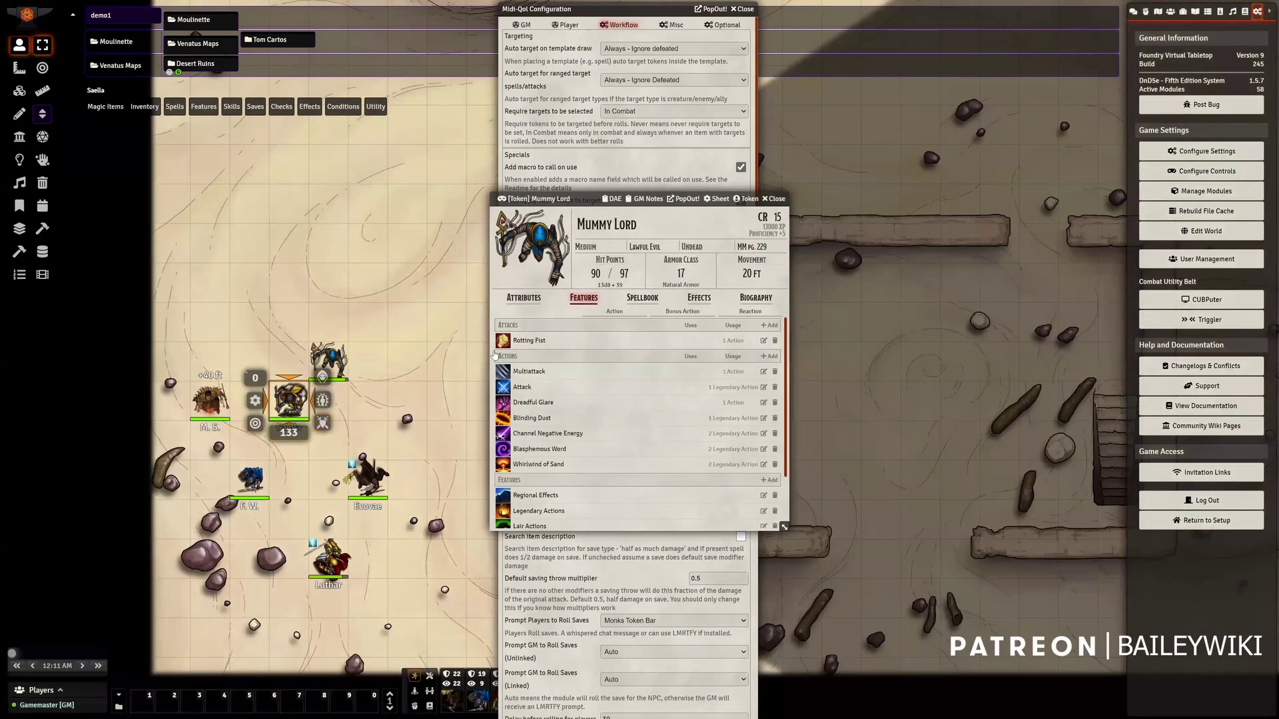
Attack Saella with the Mummy Lord's Rotting Fist and roll Saella's Constitution saving throw from the chat log
click(502, 341)
click(1133, 11)
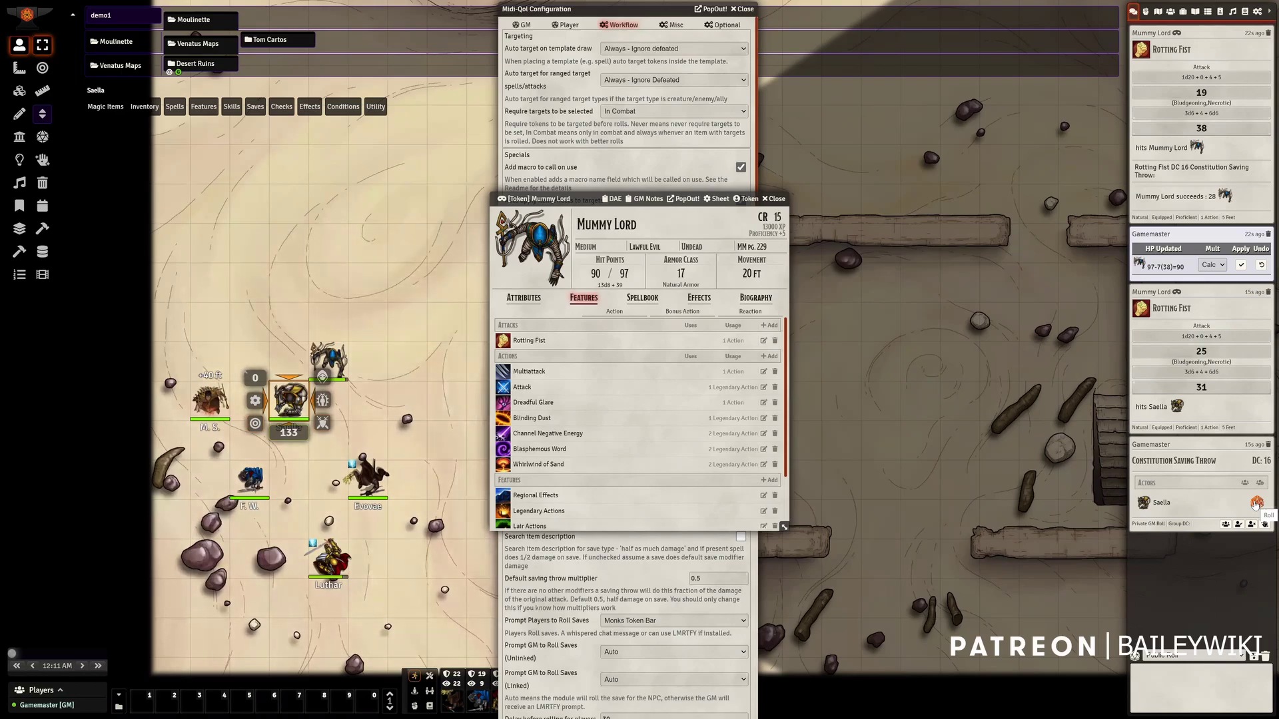
click(1256, 504)
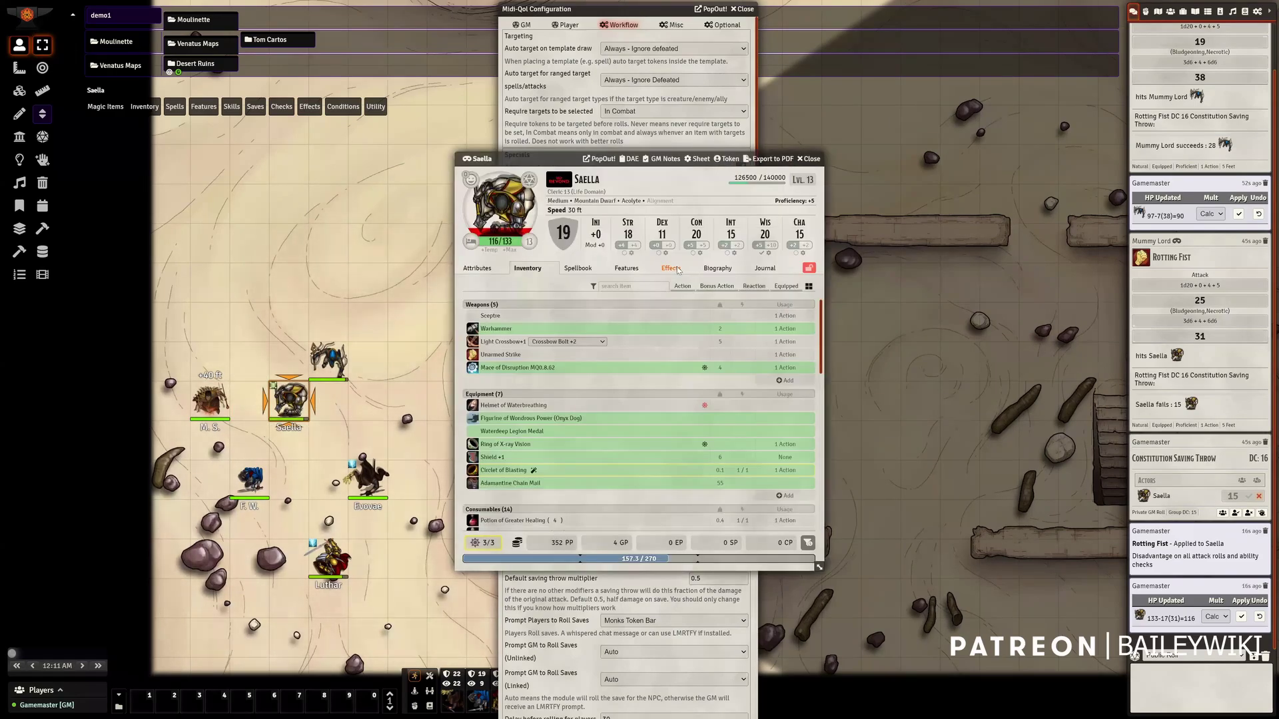
Compare the effects on Saella's character sheet with those defined on the Mummy Lord's Rotting Fist item
click(672, 268)
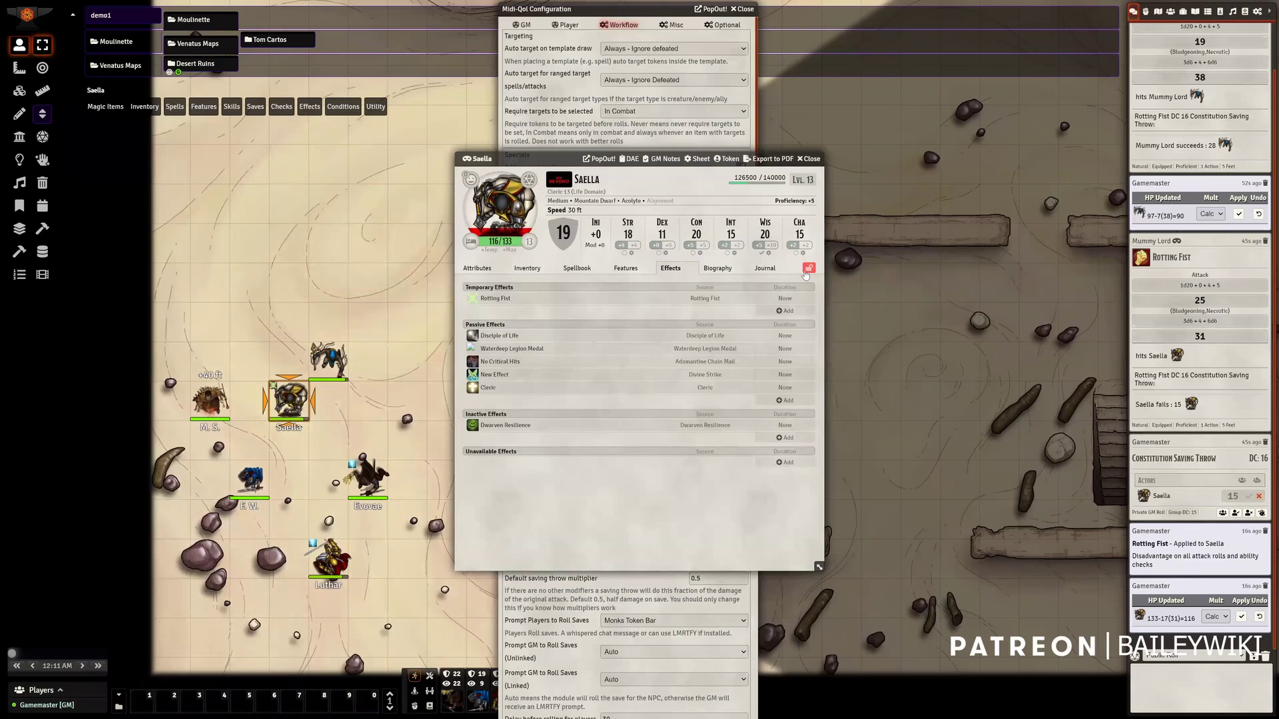
click(811, 159)
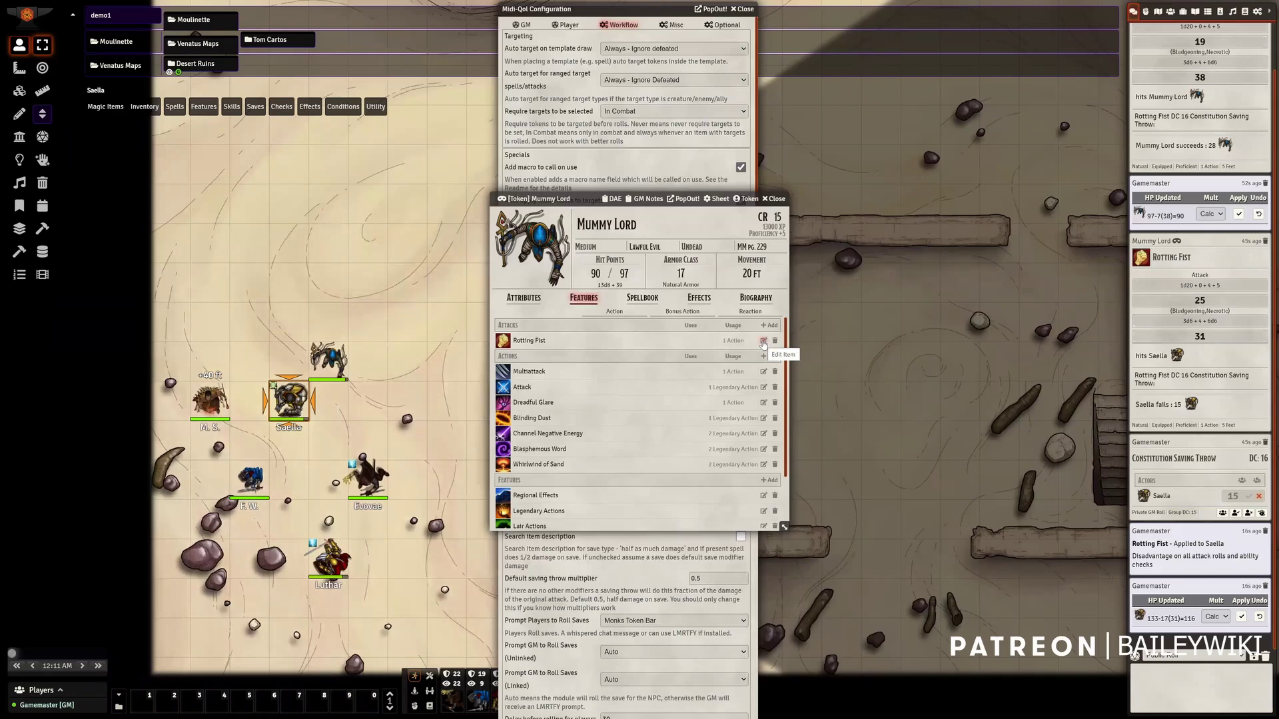
click(763, 341)
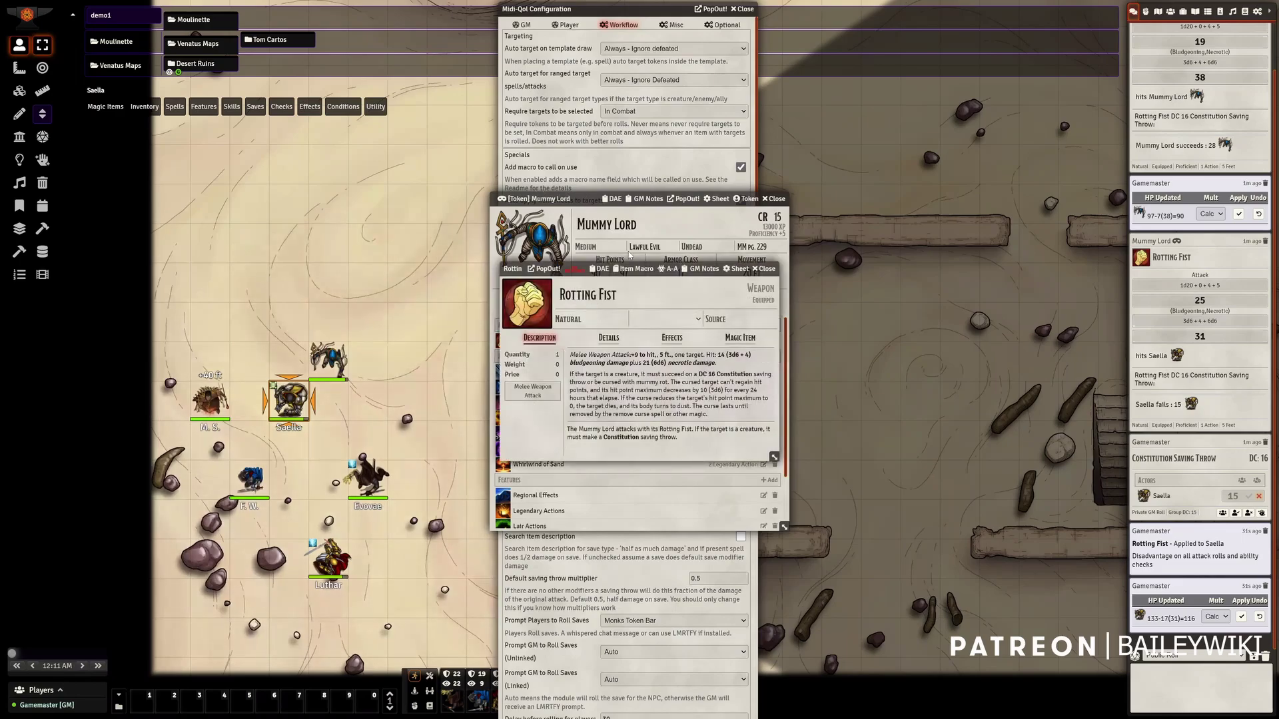
click(666, 339)
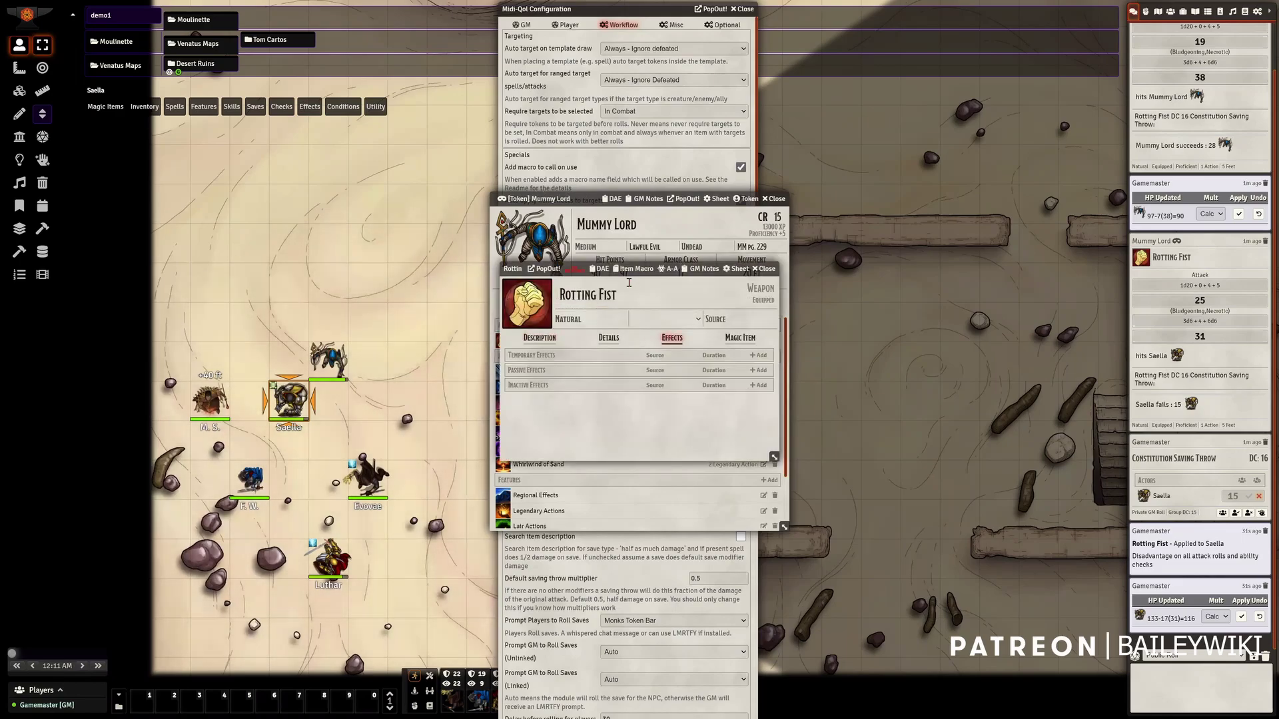
drag(624, 263, 916, 251)
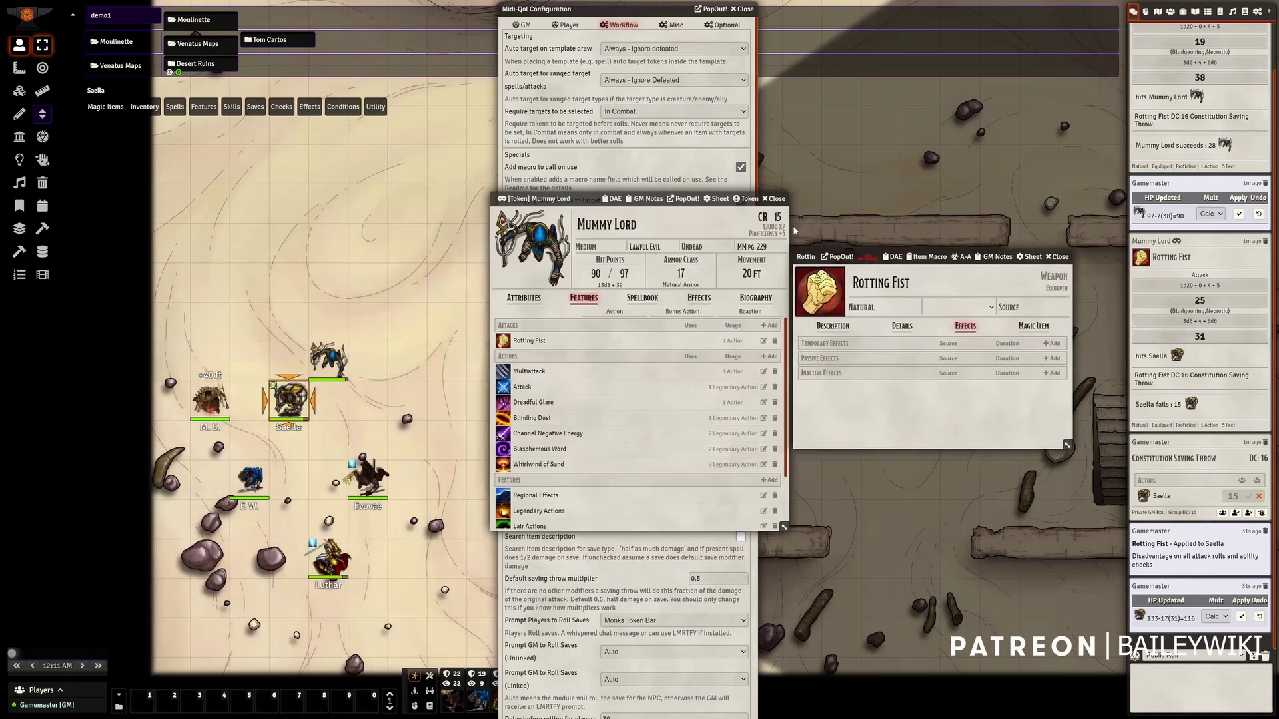
click(775, 199)
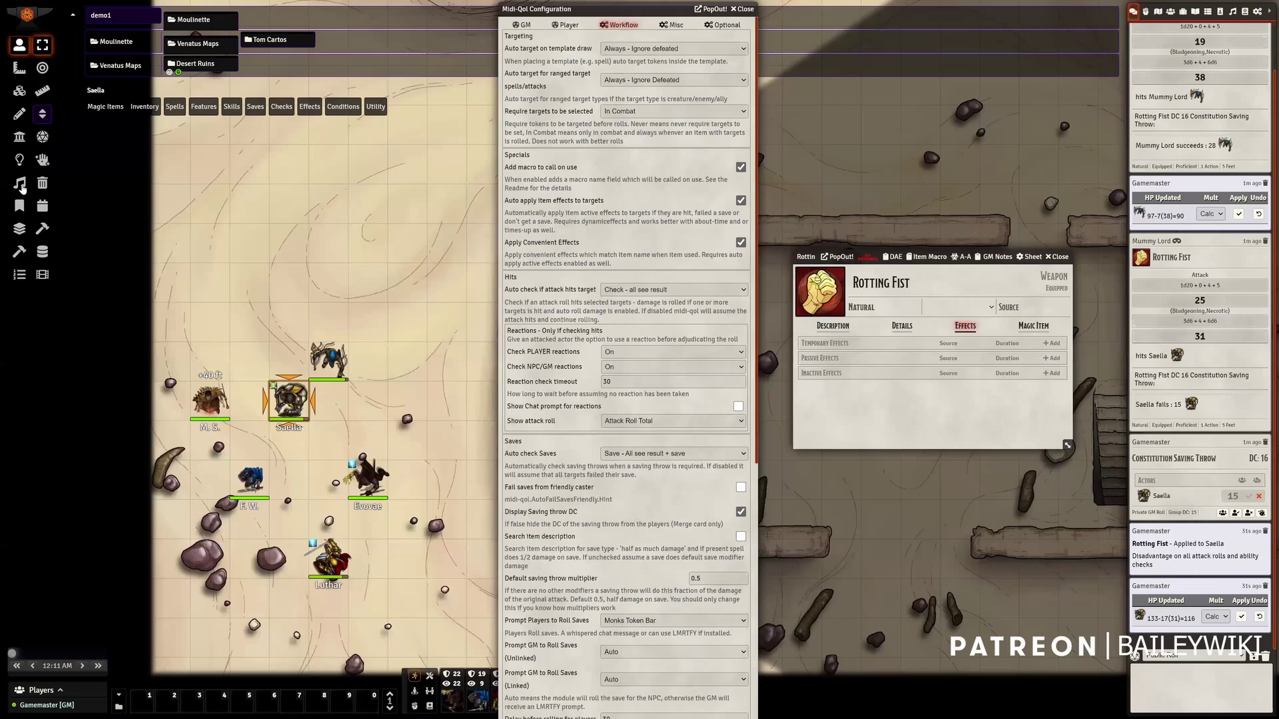
Browse the Convenient Effects list through its Spells, Conditions and Custom folders
click(42, 161)
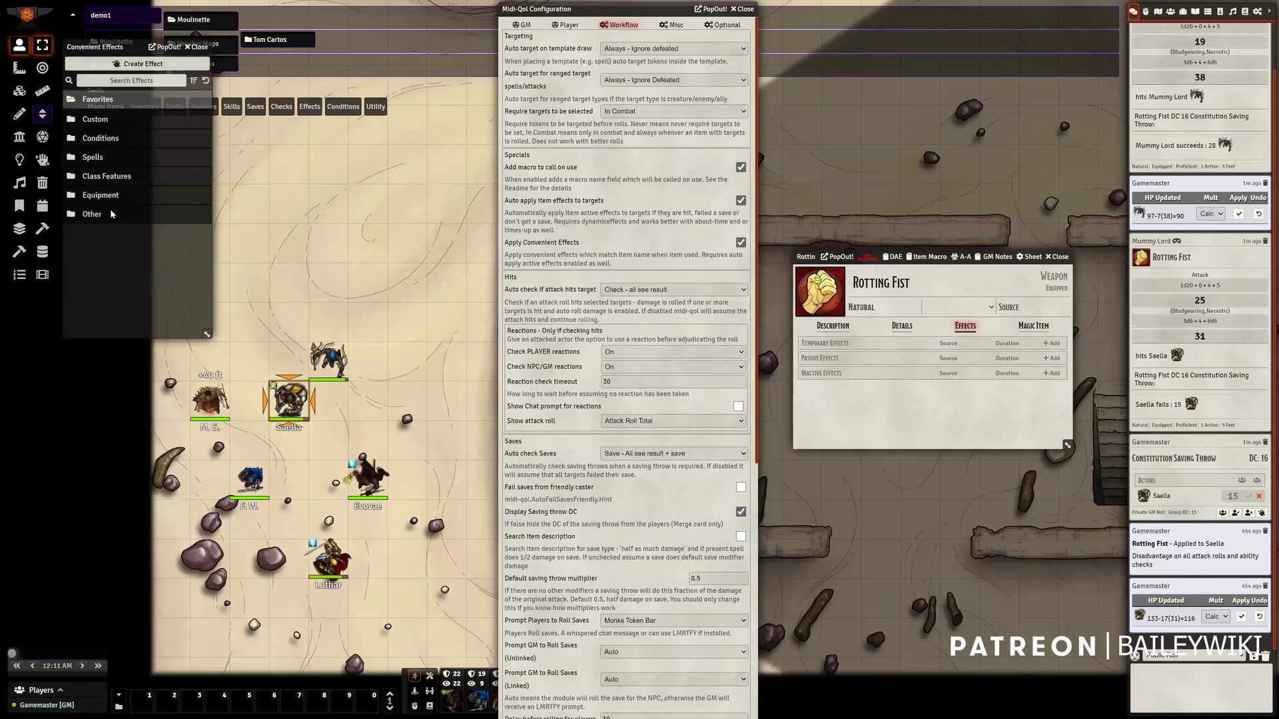
click(93, 158)
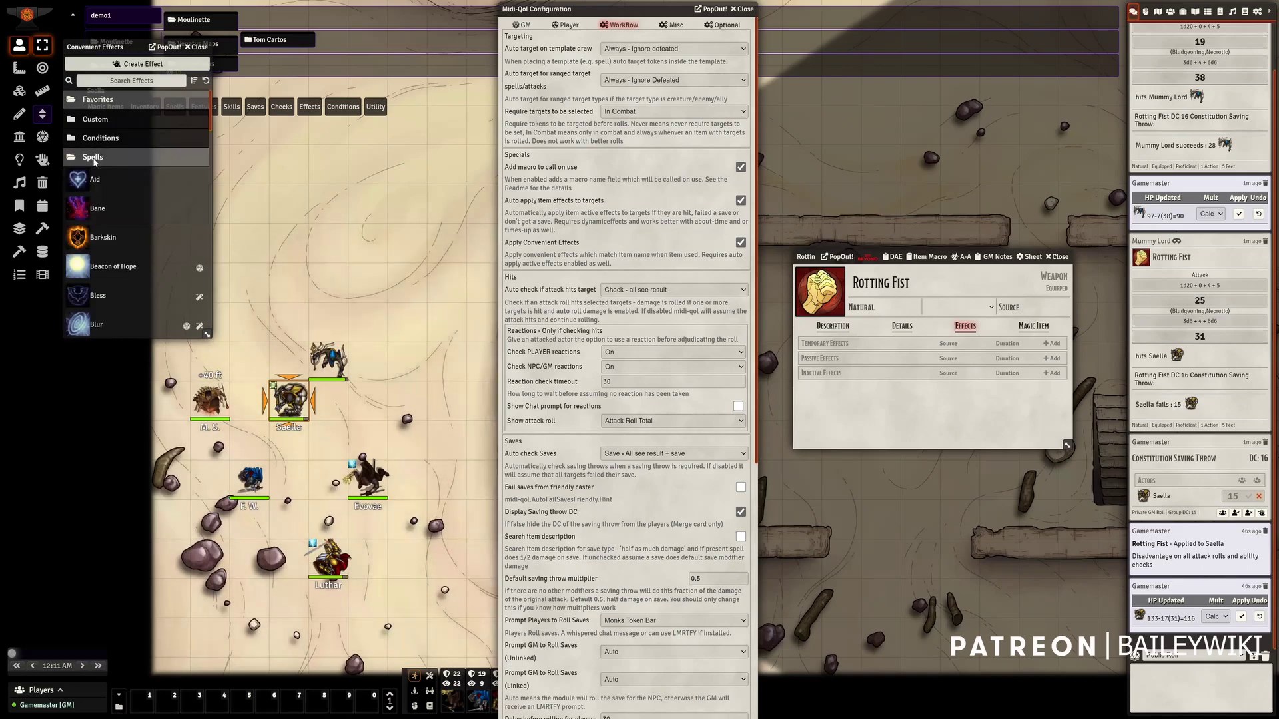
scroll(123, 212, down, 8)
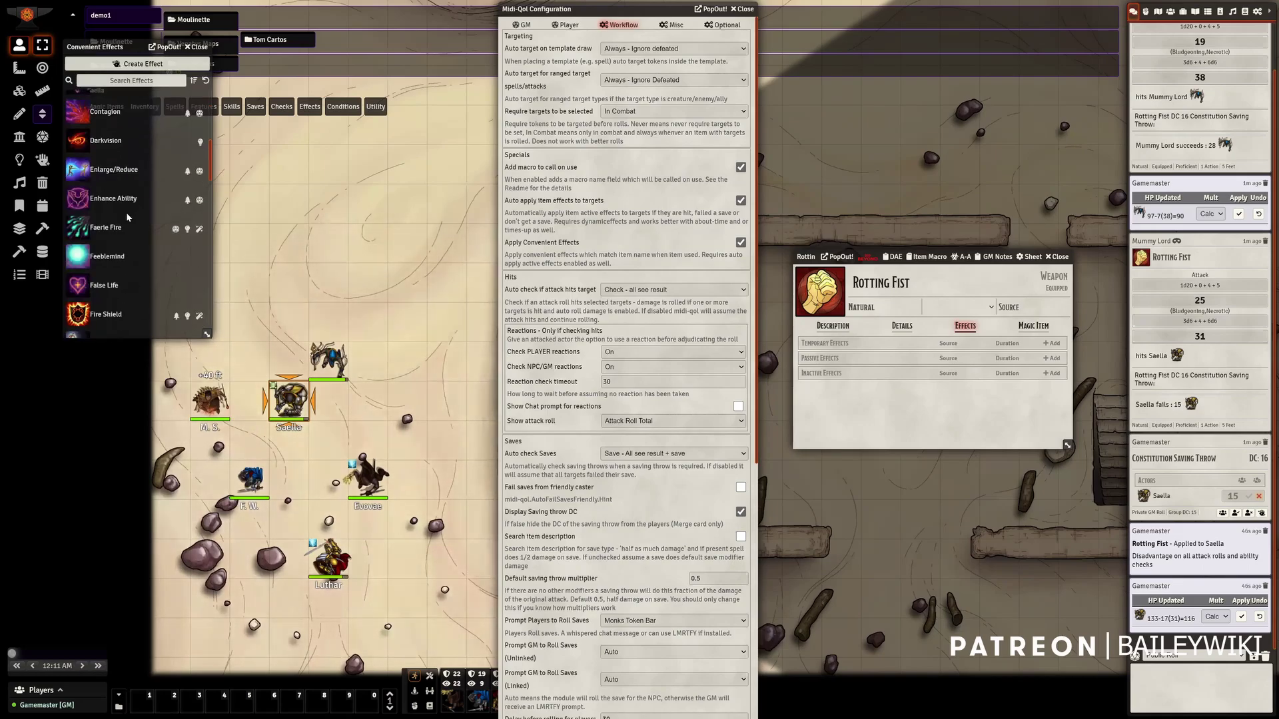
scroll(127, 217, up, 10)
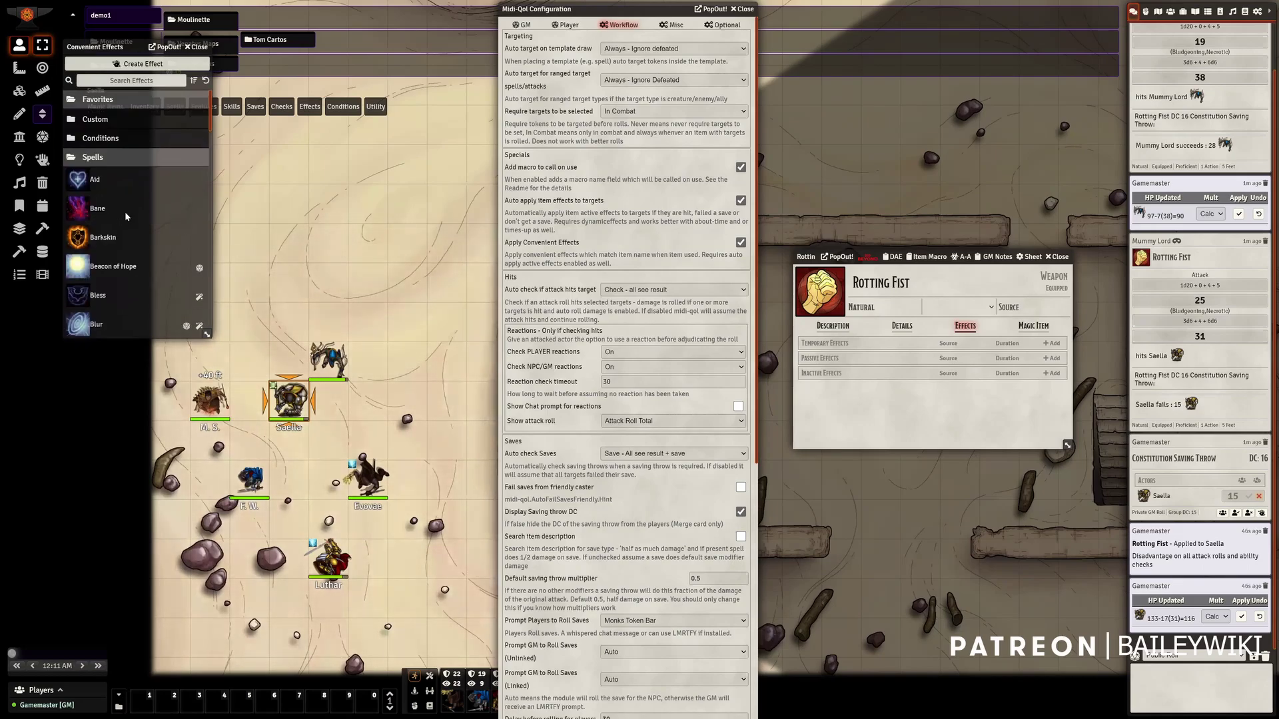
click(109, 139)
click(102, 119)
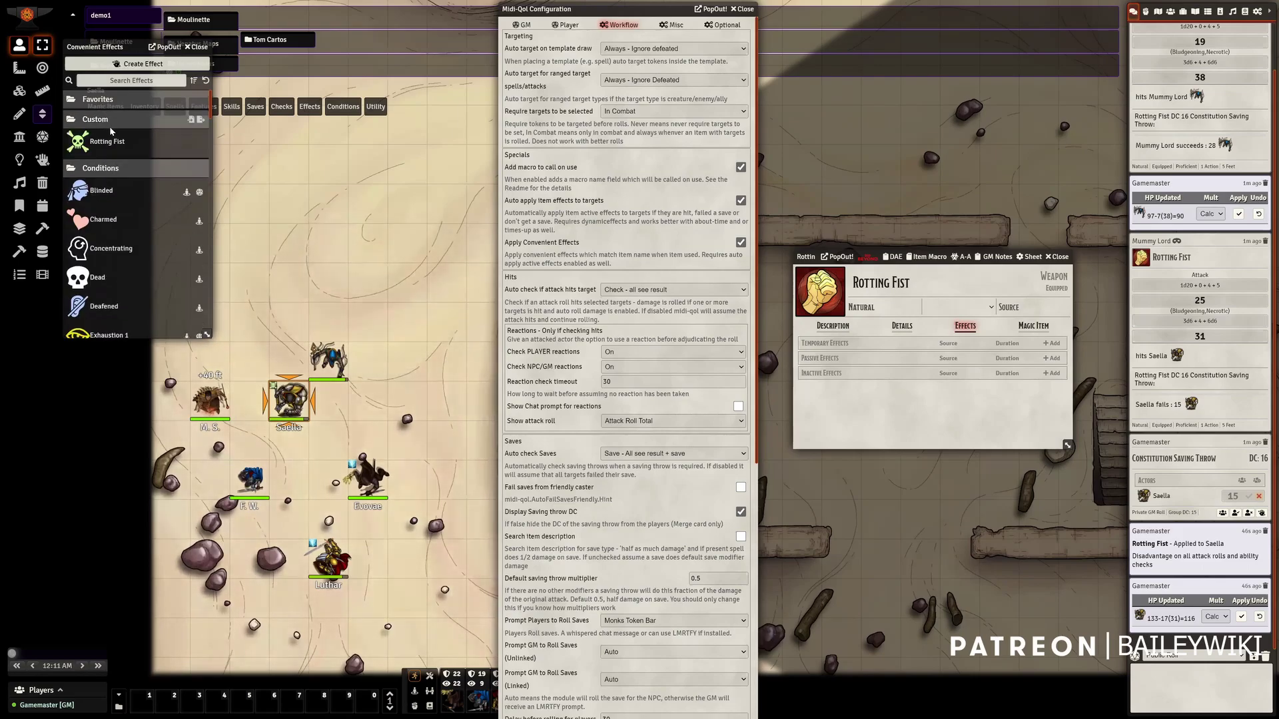
Select the Mortal Sinh token and close the Rotting Fist item and the Convenient Effects list
mouse_move(104, 145)
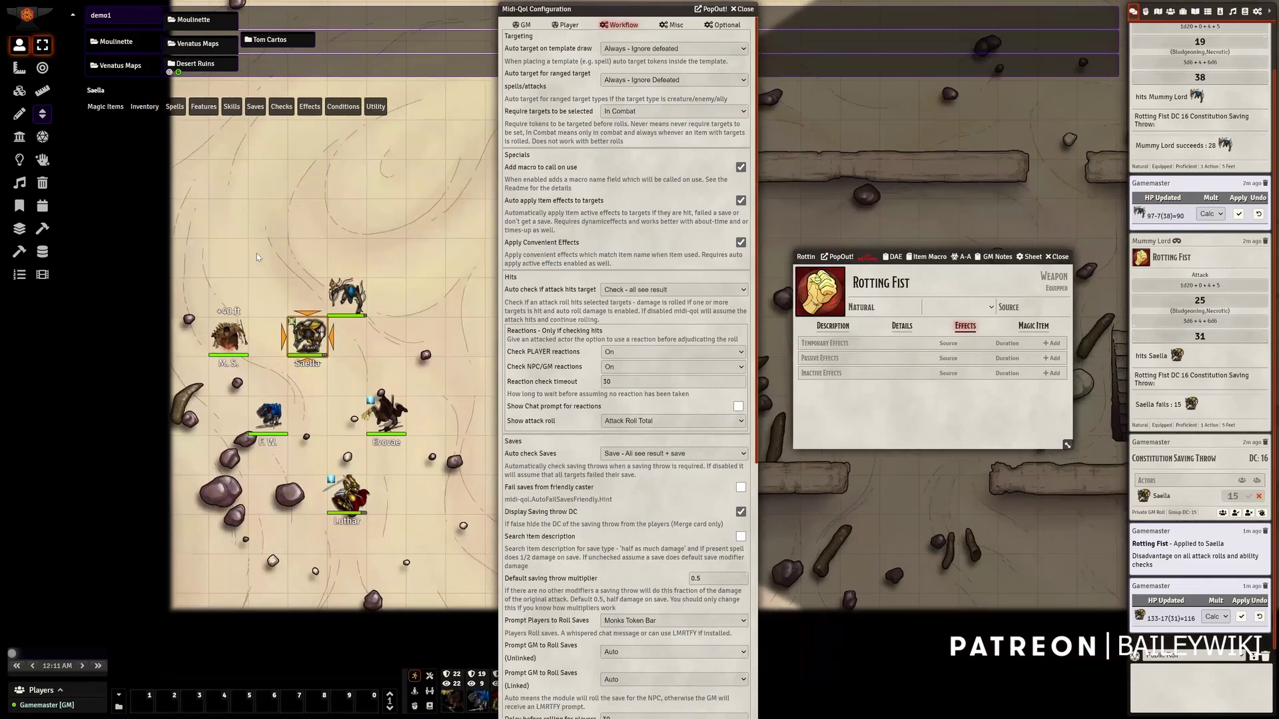
click(233, 328)
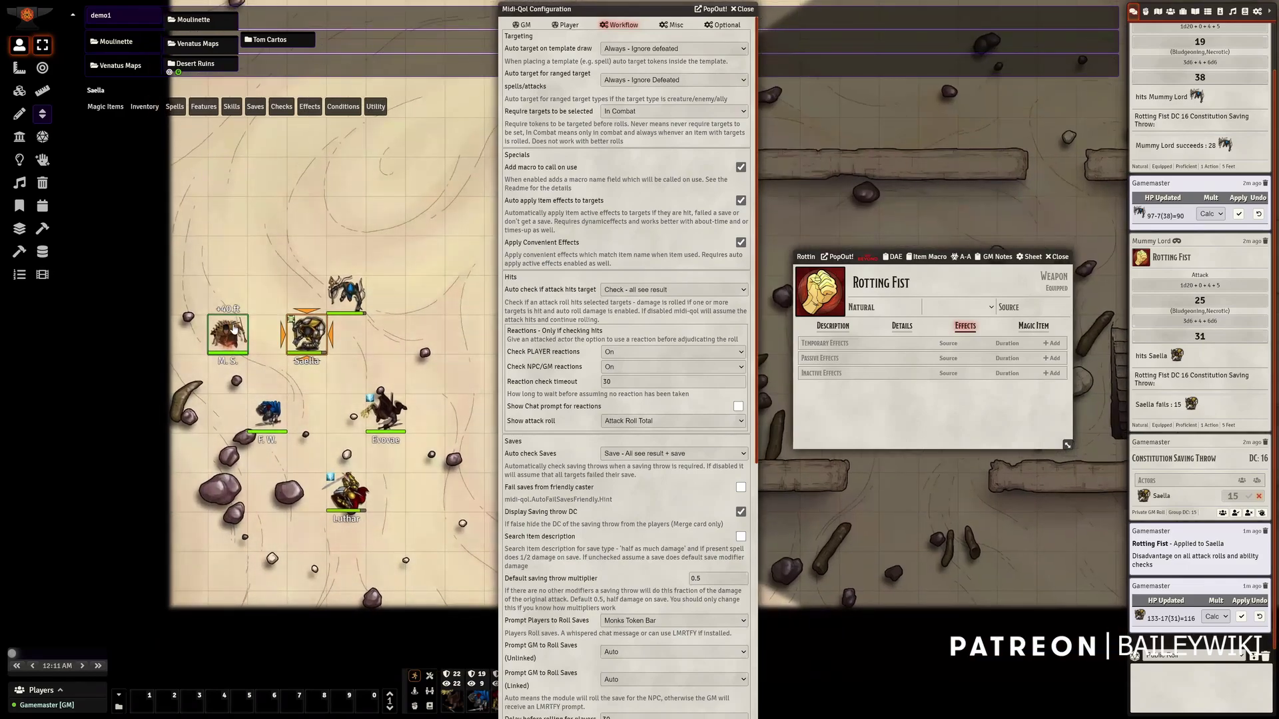
click(1065, 257)
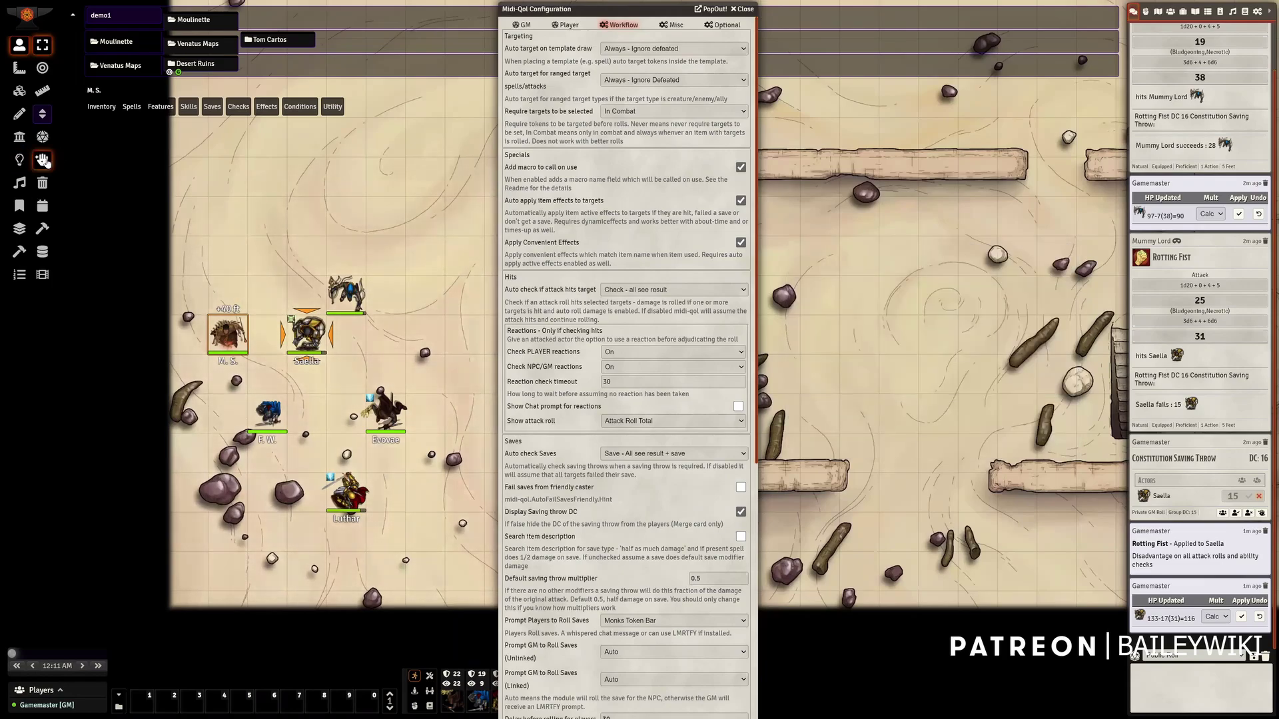
click(42, 160)
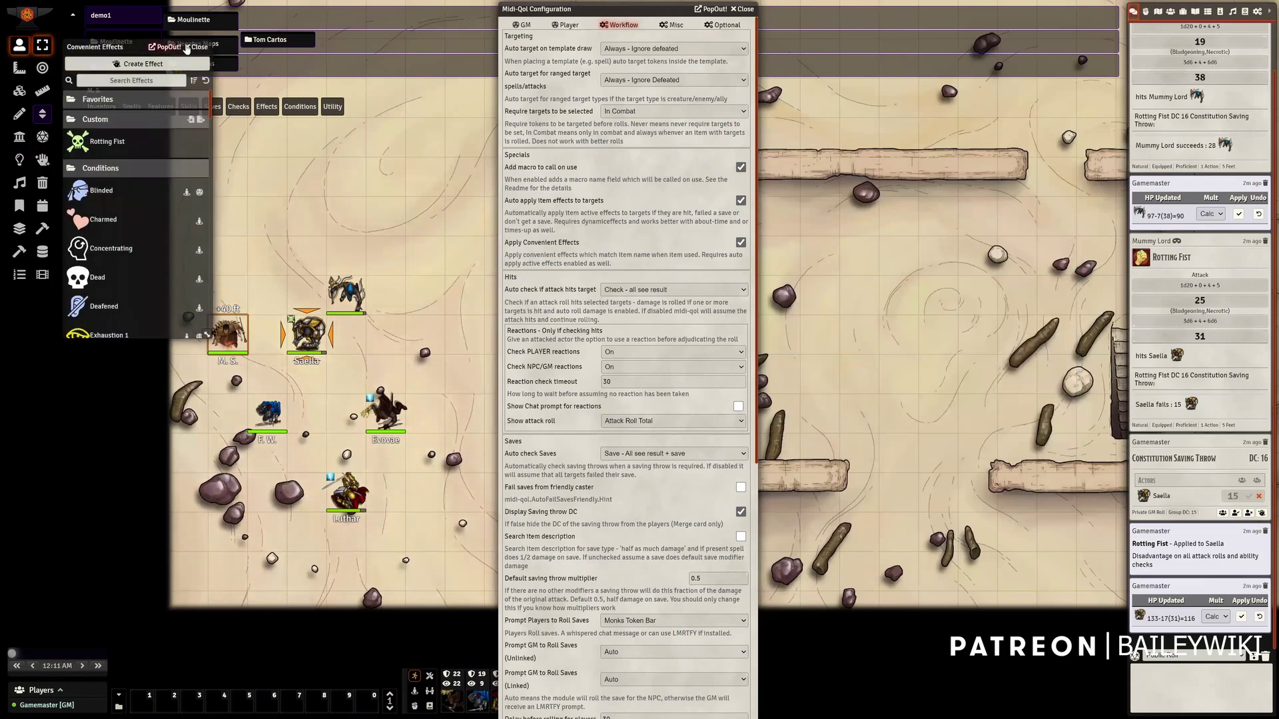
key(Escape)
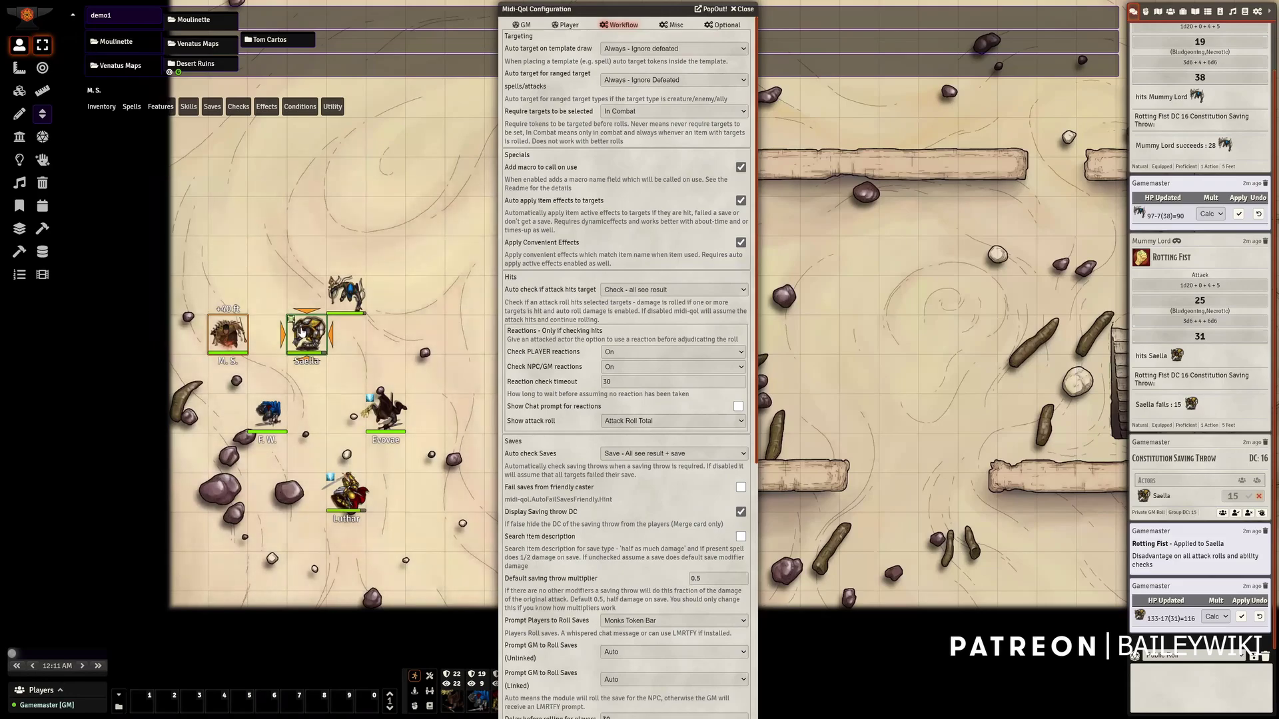
Cast Haste at 3rd level on the targeted Saella from Mortal Sinh's spellbook and read the spell's description
double_click(346, 496)
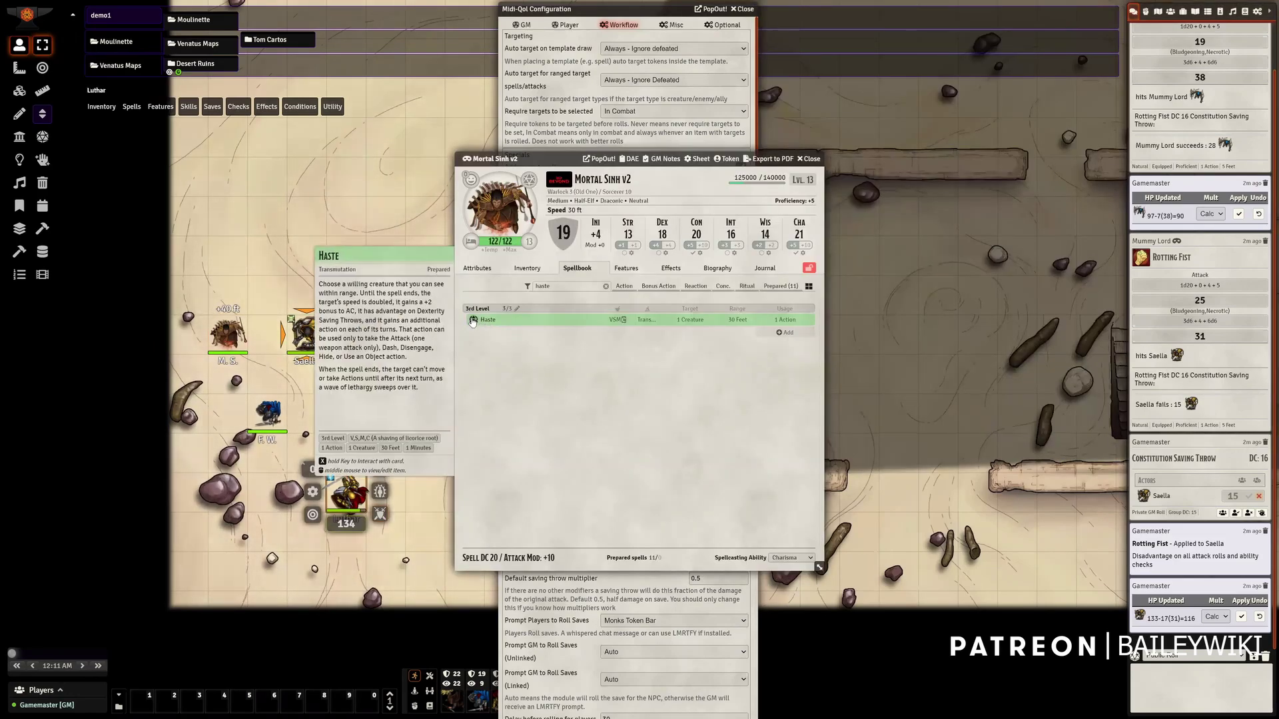
click(472, 320)
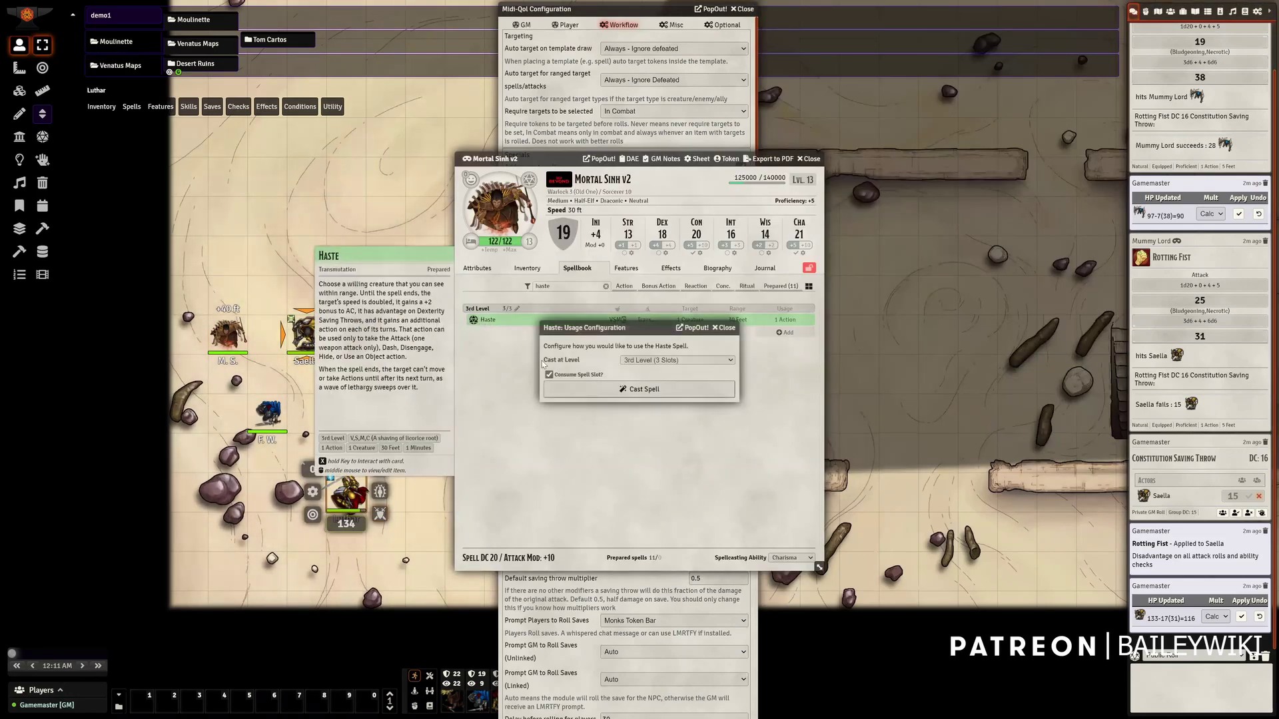
click(579, 389)
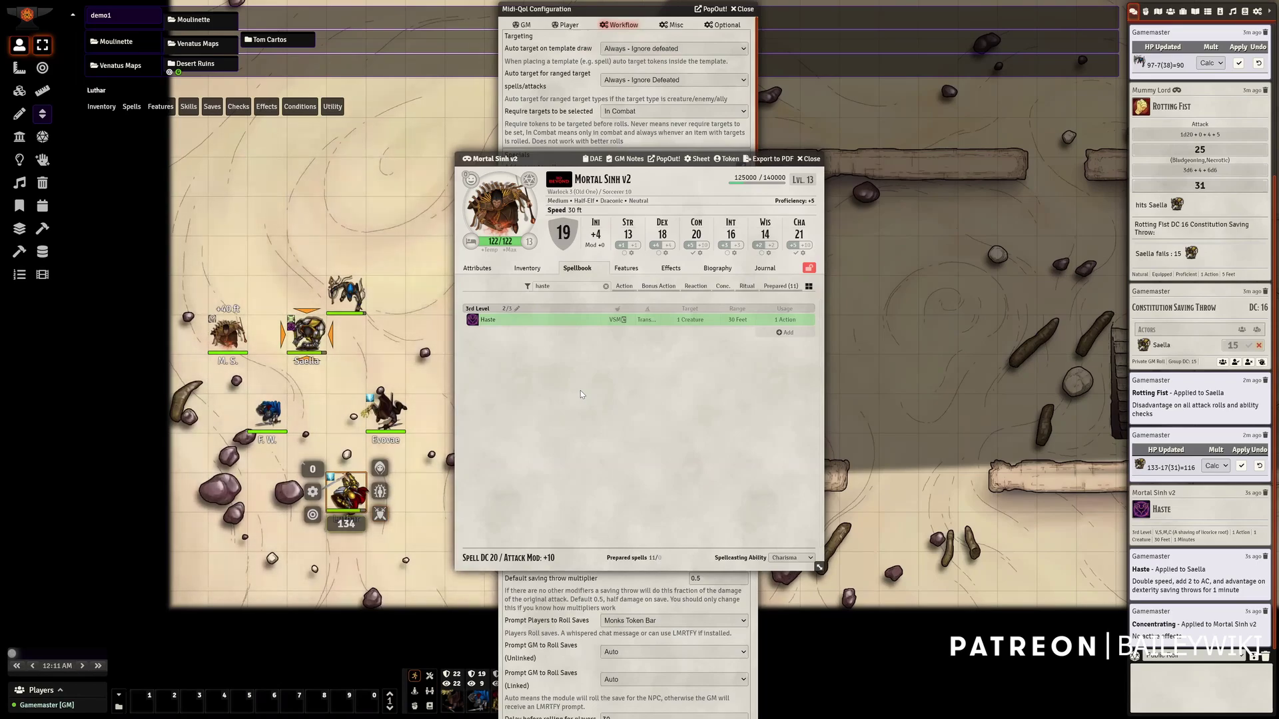
click(490, 321)
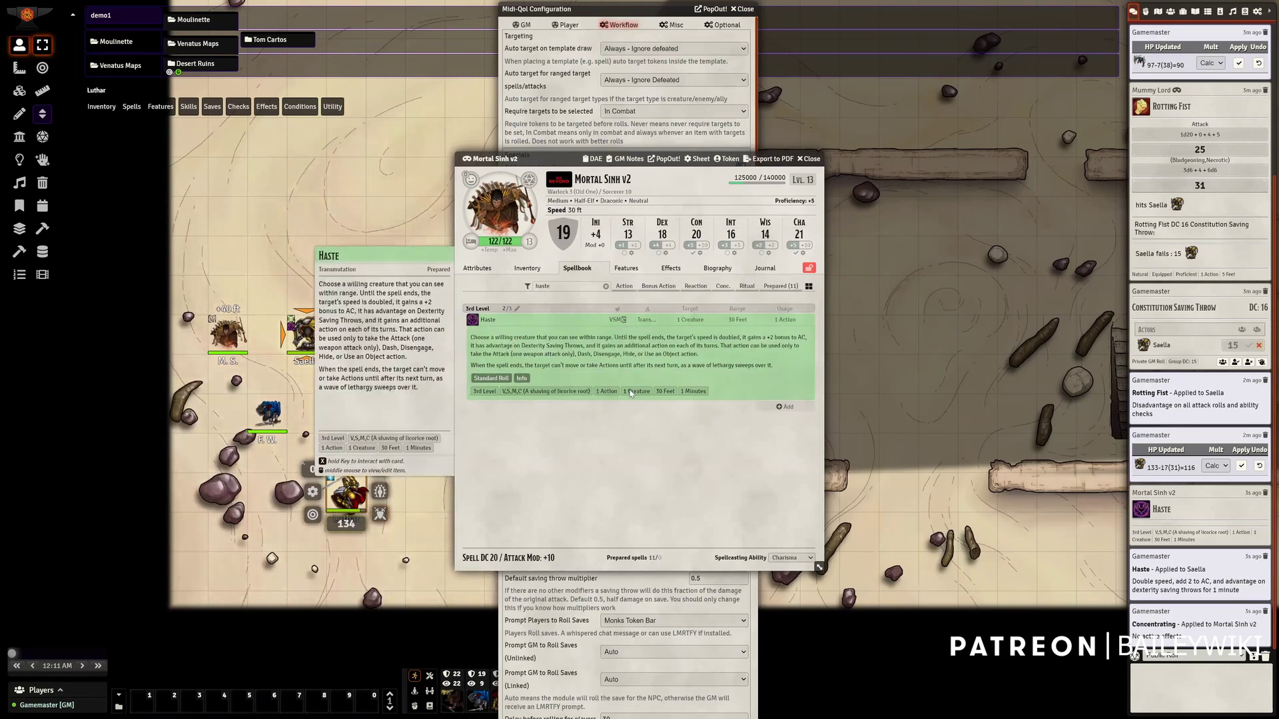
click(510, 320)
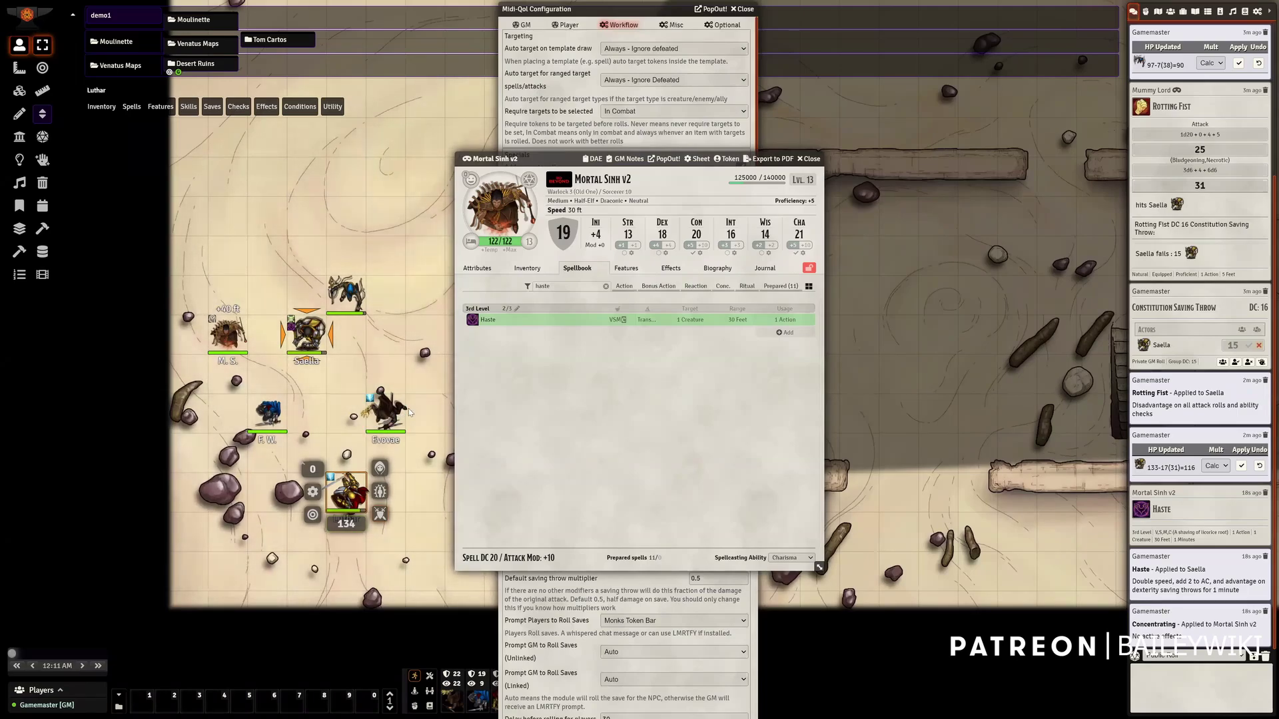
Find the Haste effect in Convenient Effects and apply it manually to the selected Luthar token
click(379, 468)
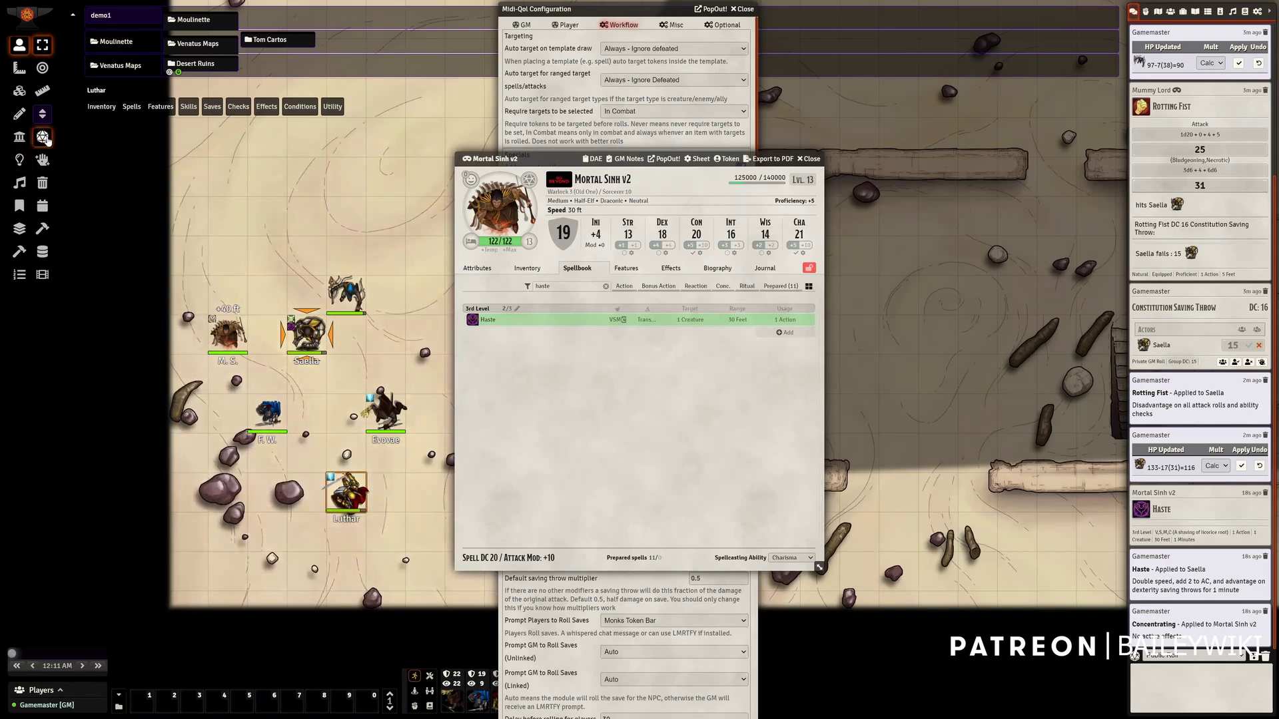
click(42, 160)
click(120, 79)
text(haste)
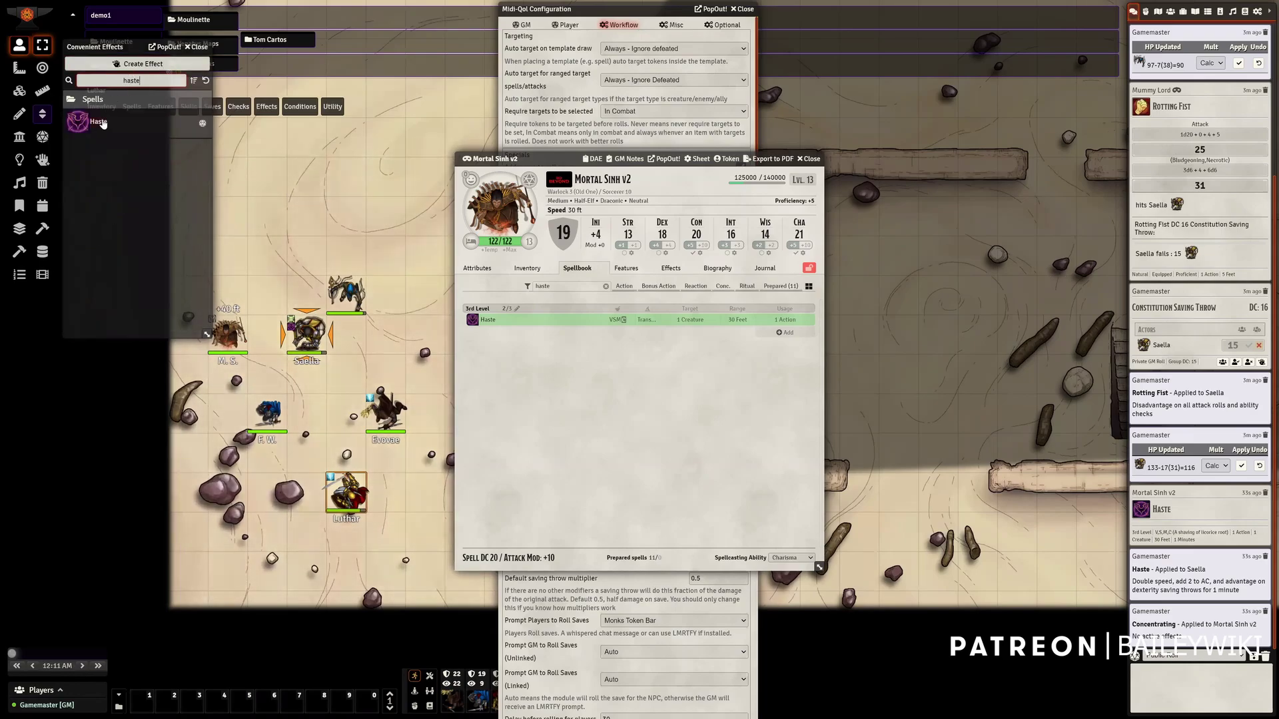
click(100, 122)
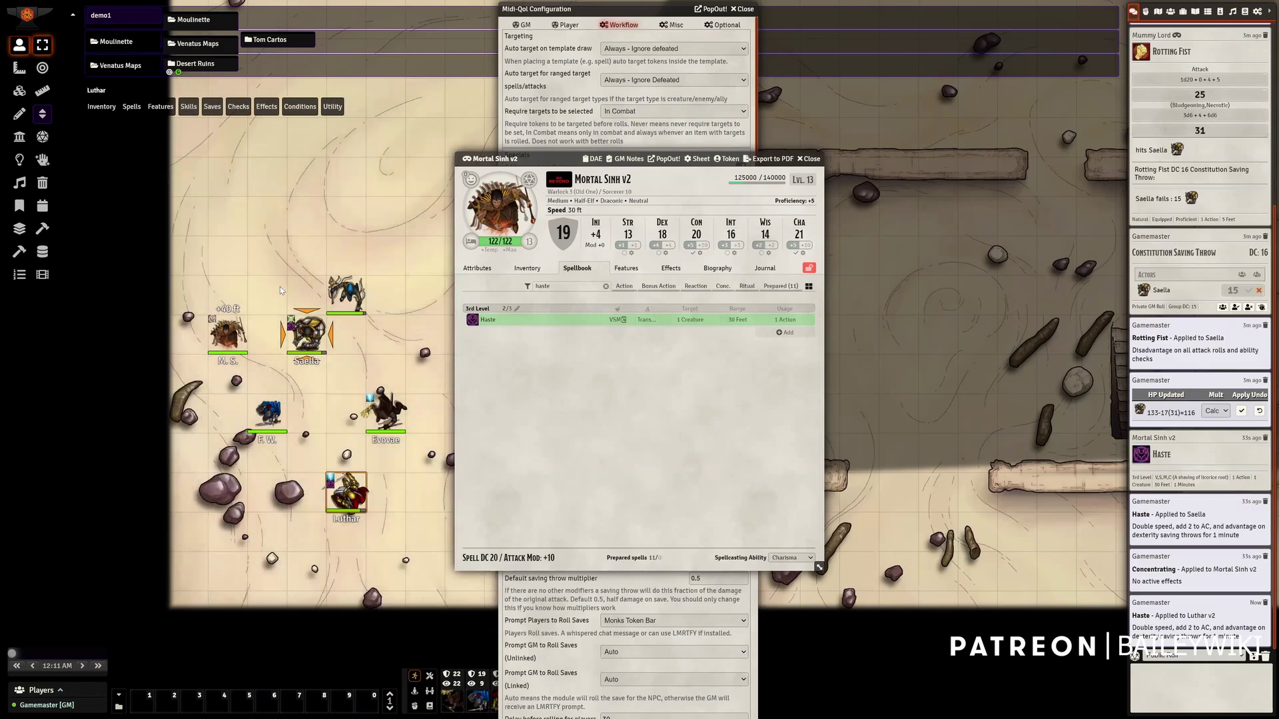
Compare the Haste effect on Saella's and Luthar's character sheets and close the open sheets
double_click(309, 333)
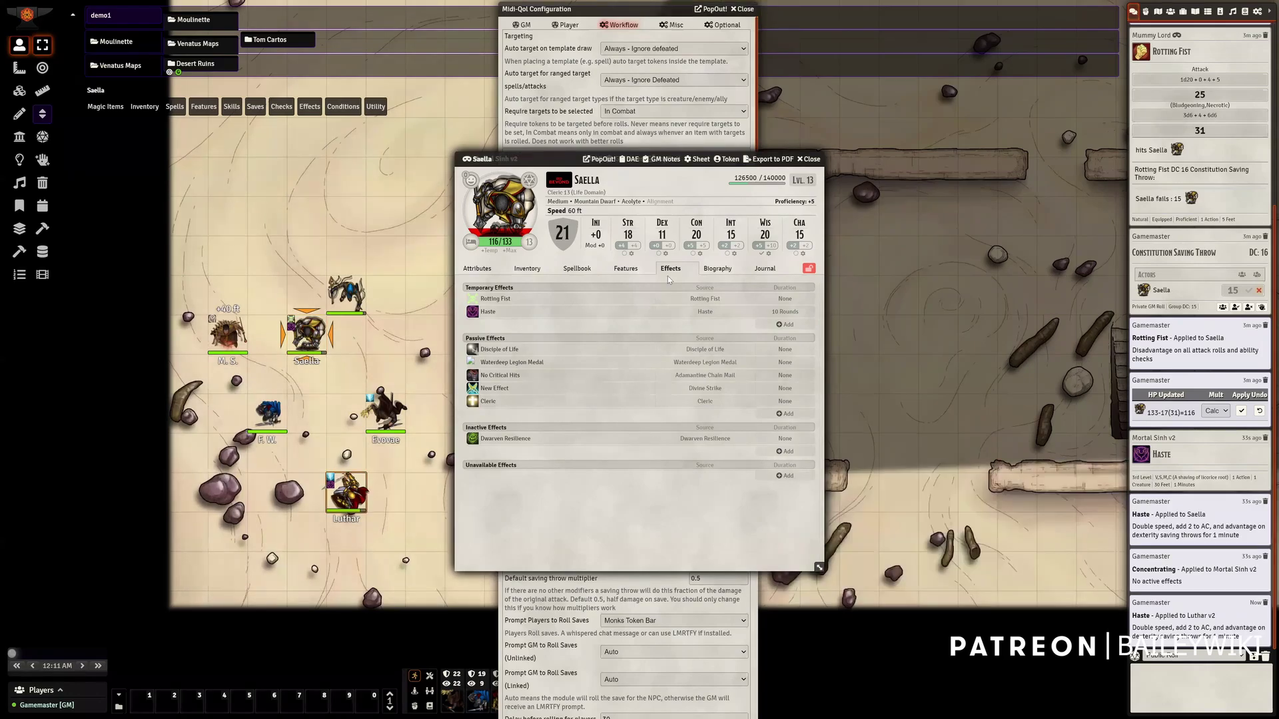
double_click(347, 493)
click(670, 268)
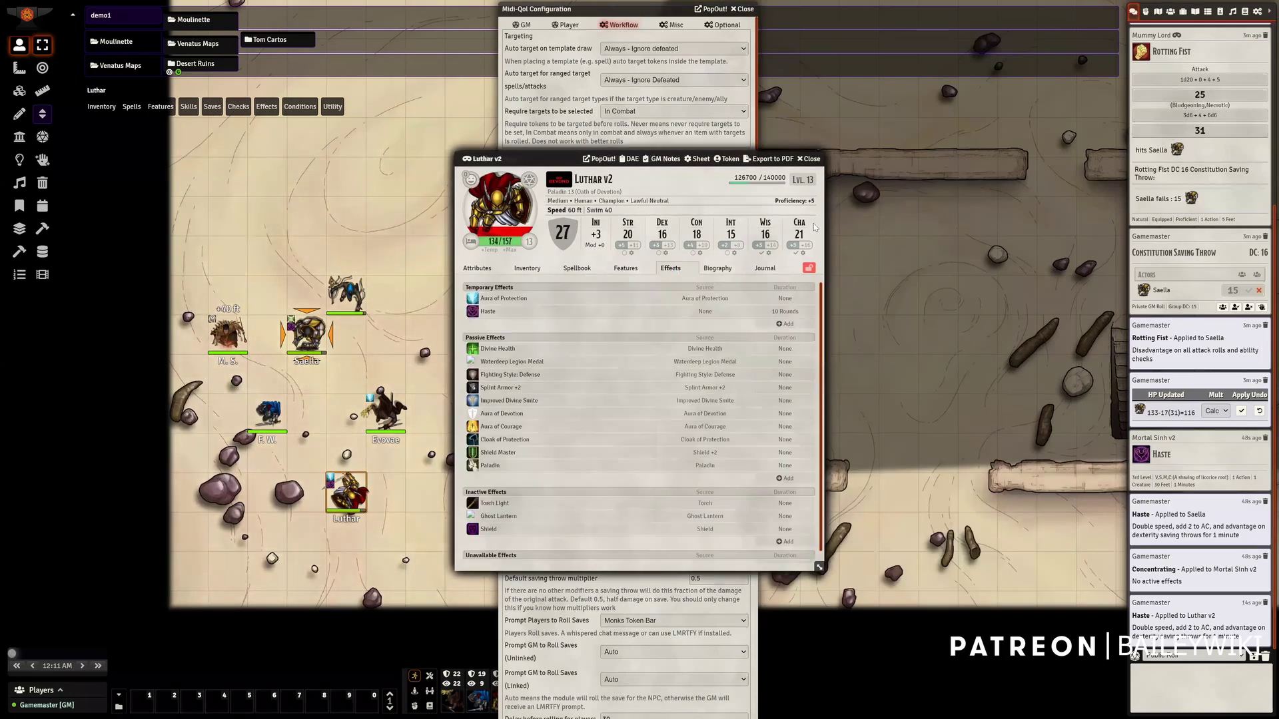
click(817, 160)
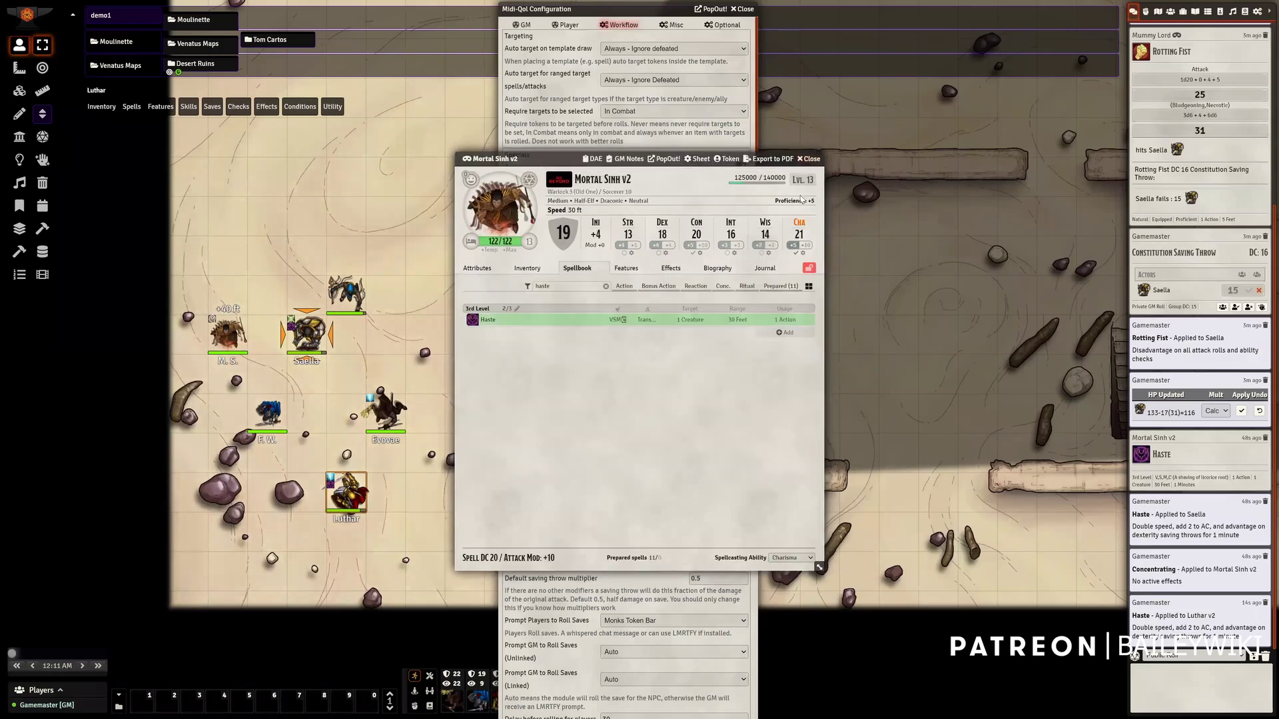
click(808, 158)
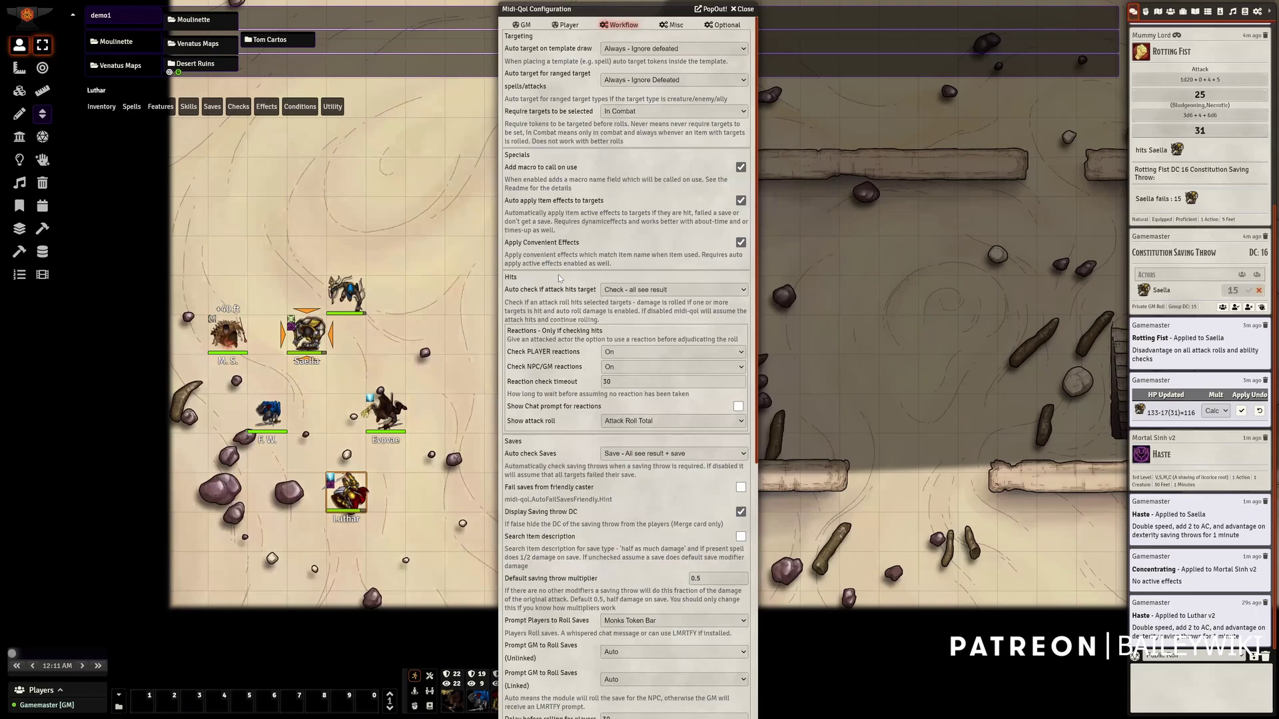
Review the options for automatically checking if an attack hits its target in the Midi QOL workflow settings
scroll(557, 280, down, 3)
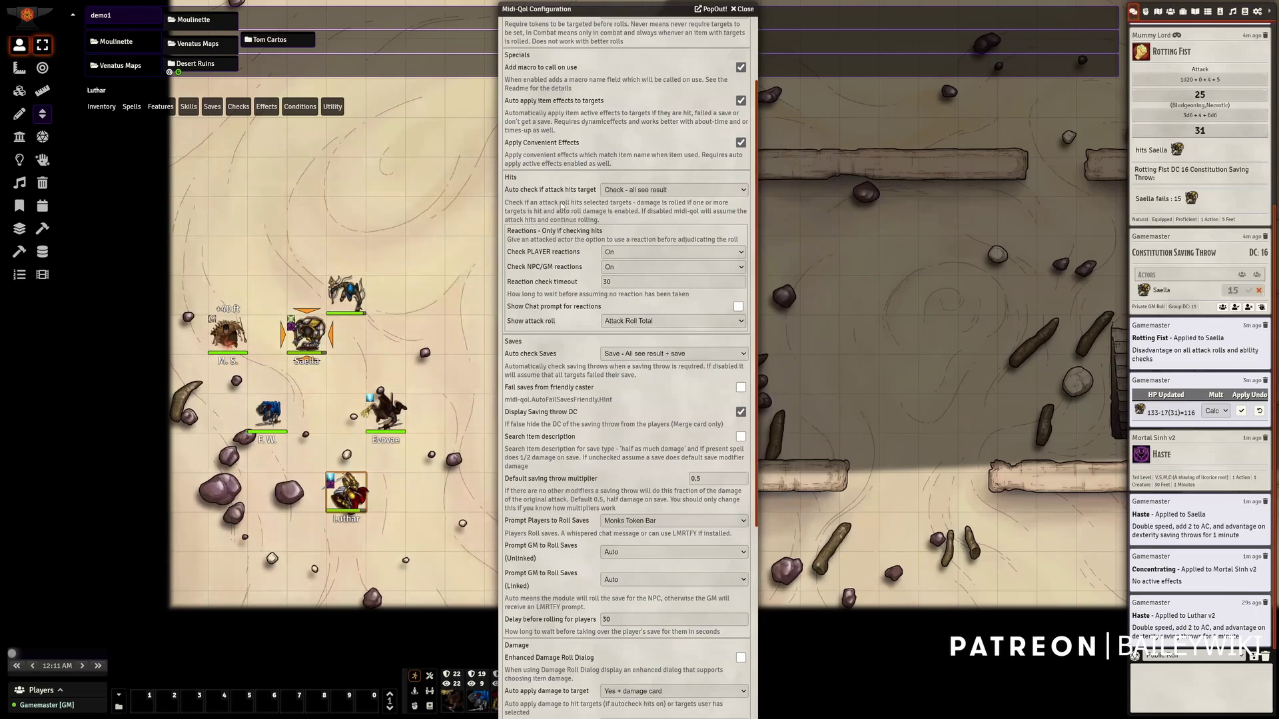
click(627, 192)
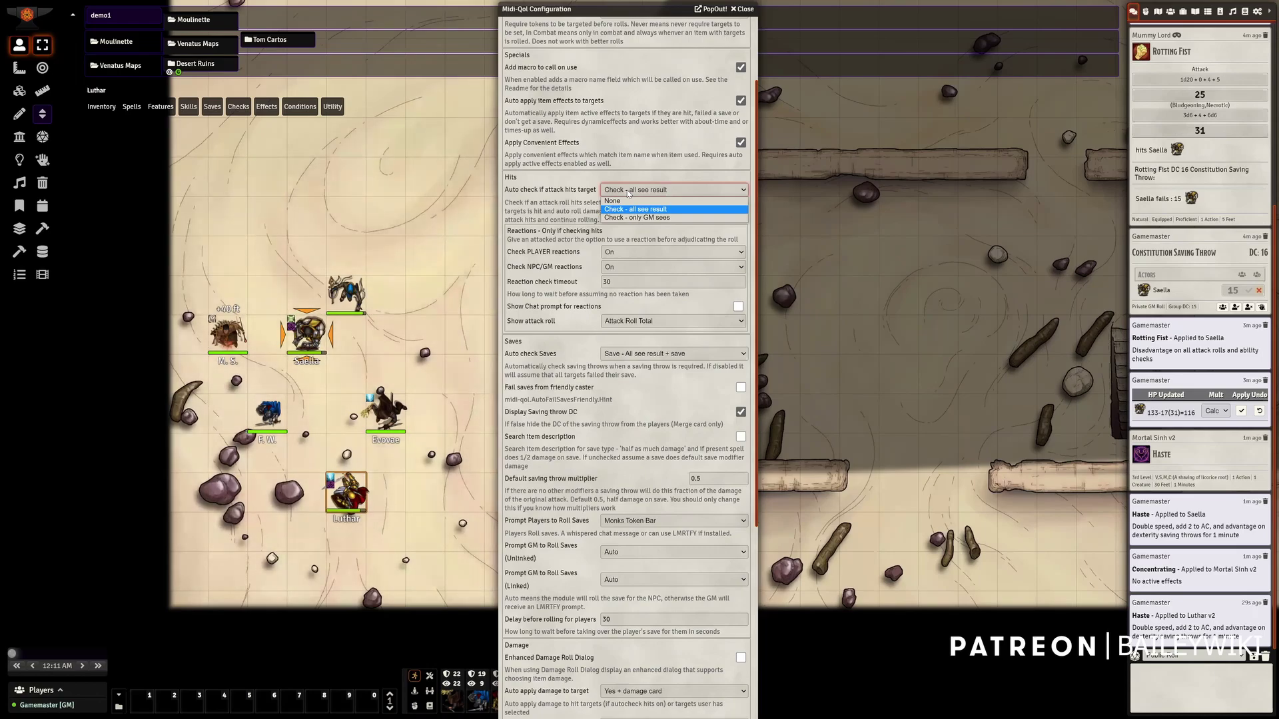
click(559, 212)
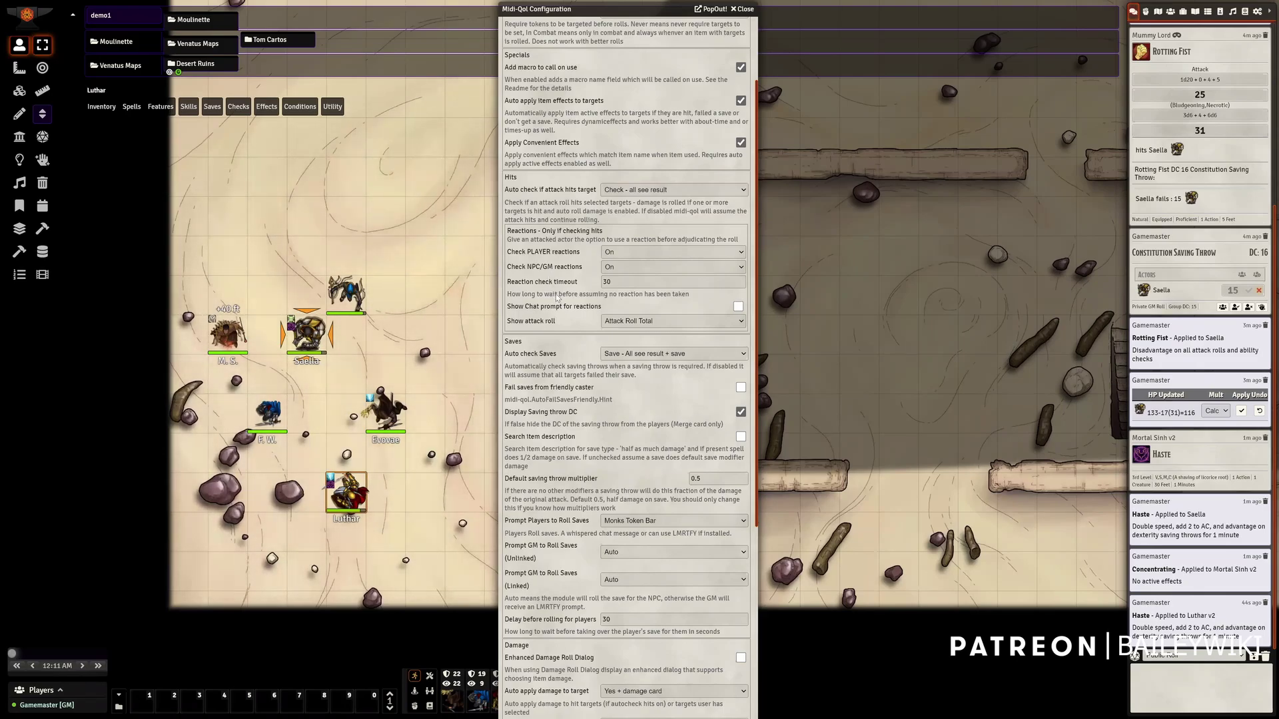
Move the Mummy Lord token directly beside Luthar
click(352, 310)
drag(353, 310, 274, 312)
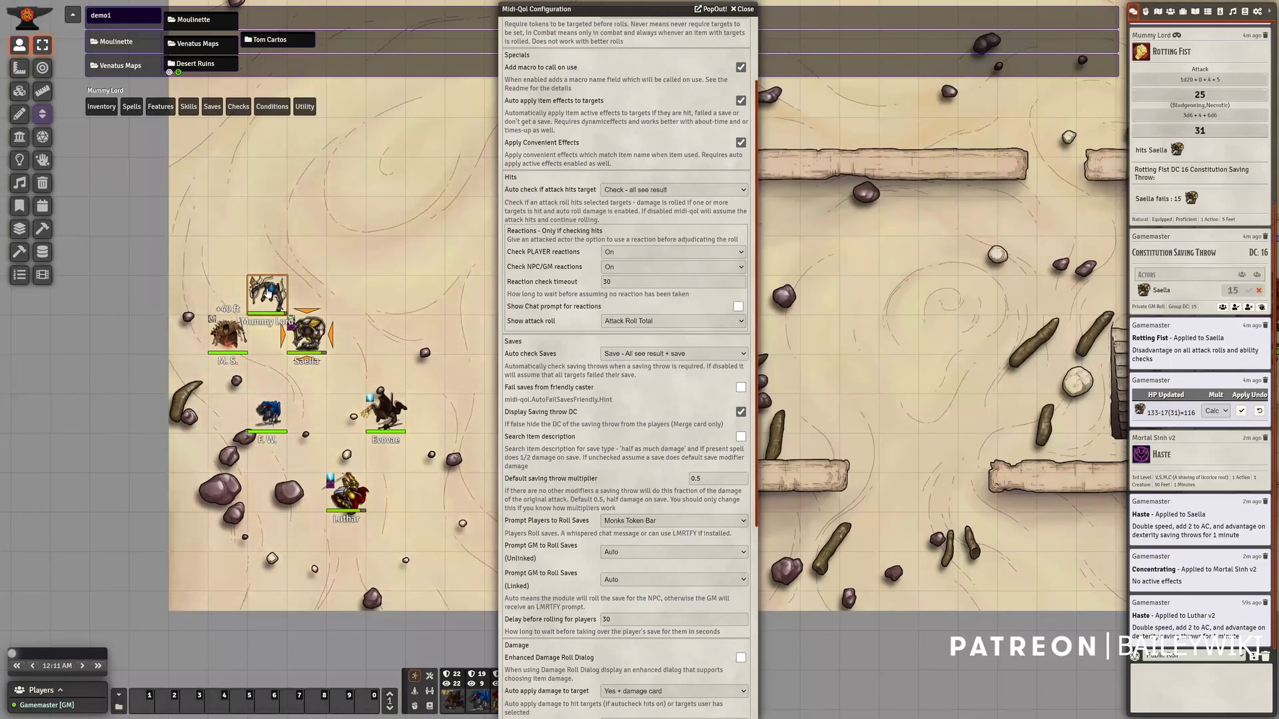
drag(267, 287, 393, 490)
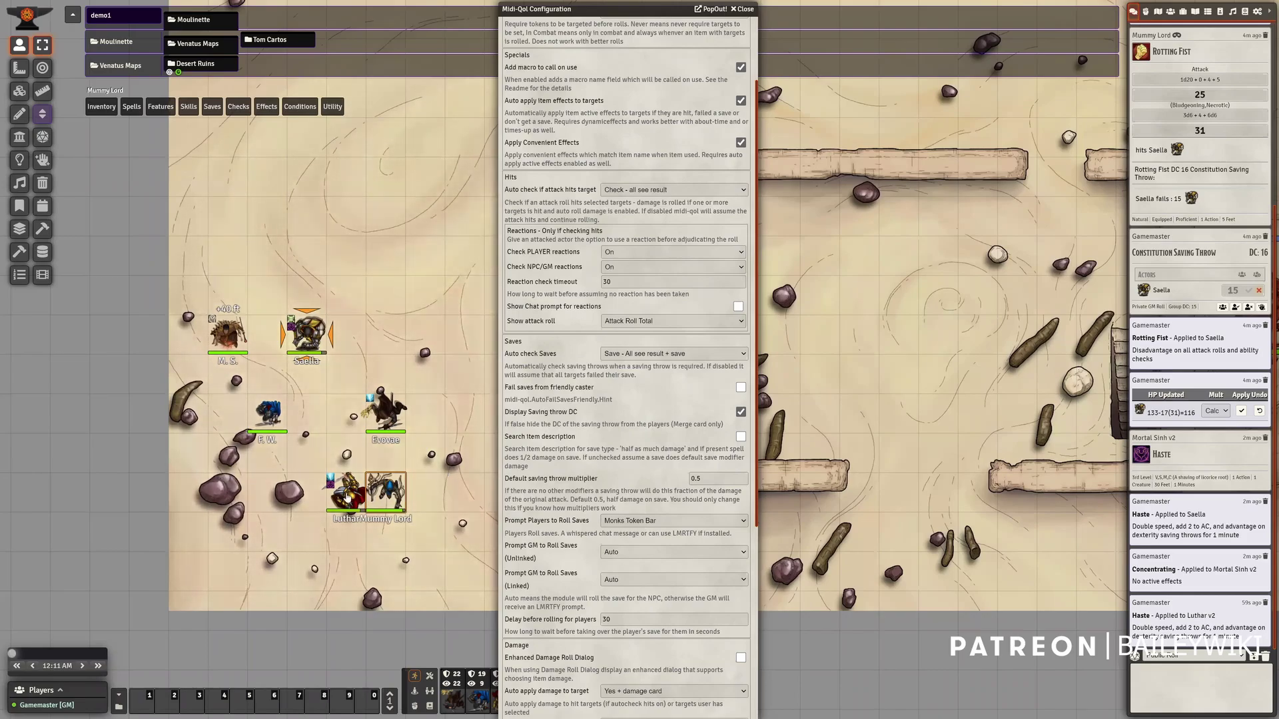
Examine the casting details of the Shield reaction spell in Luthar's spellbook and close the spell
double_click(341, 496)
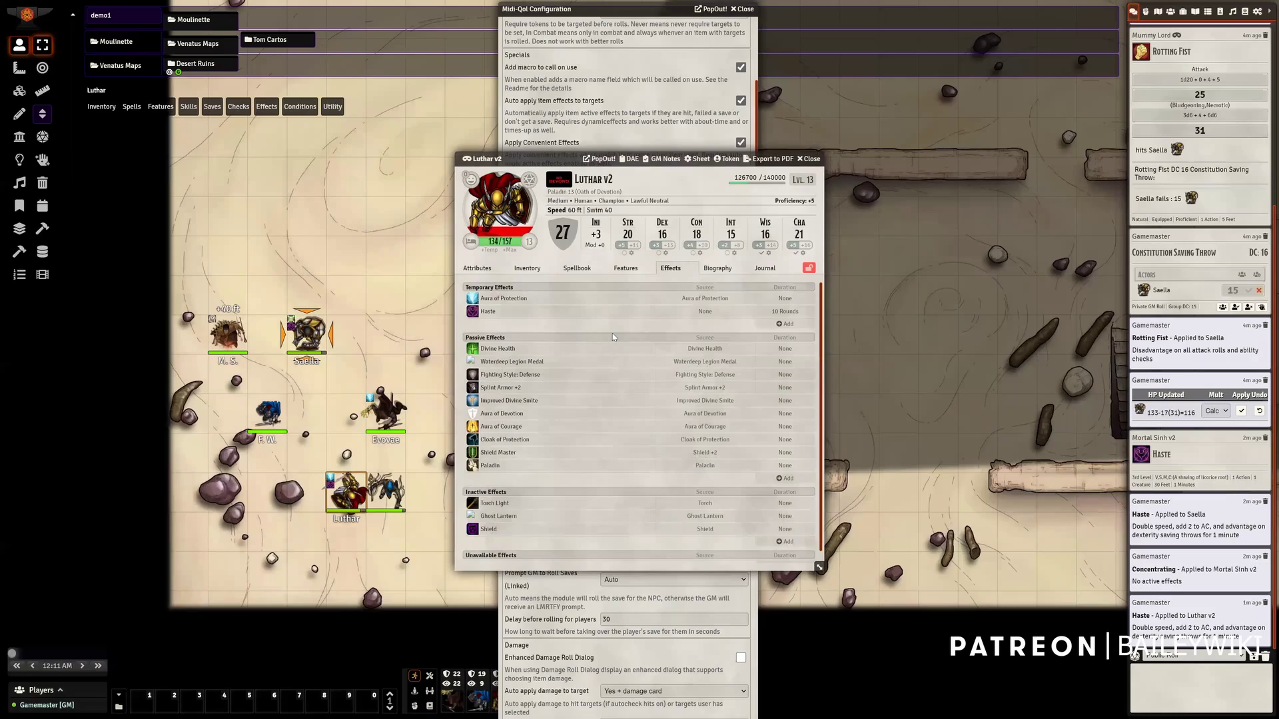
click(576, 268)
scroll(588, 331, down, 1)
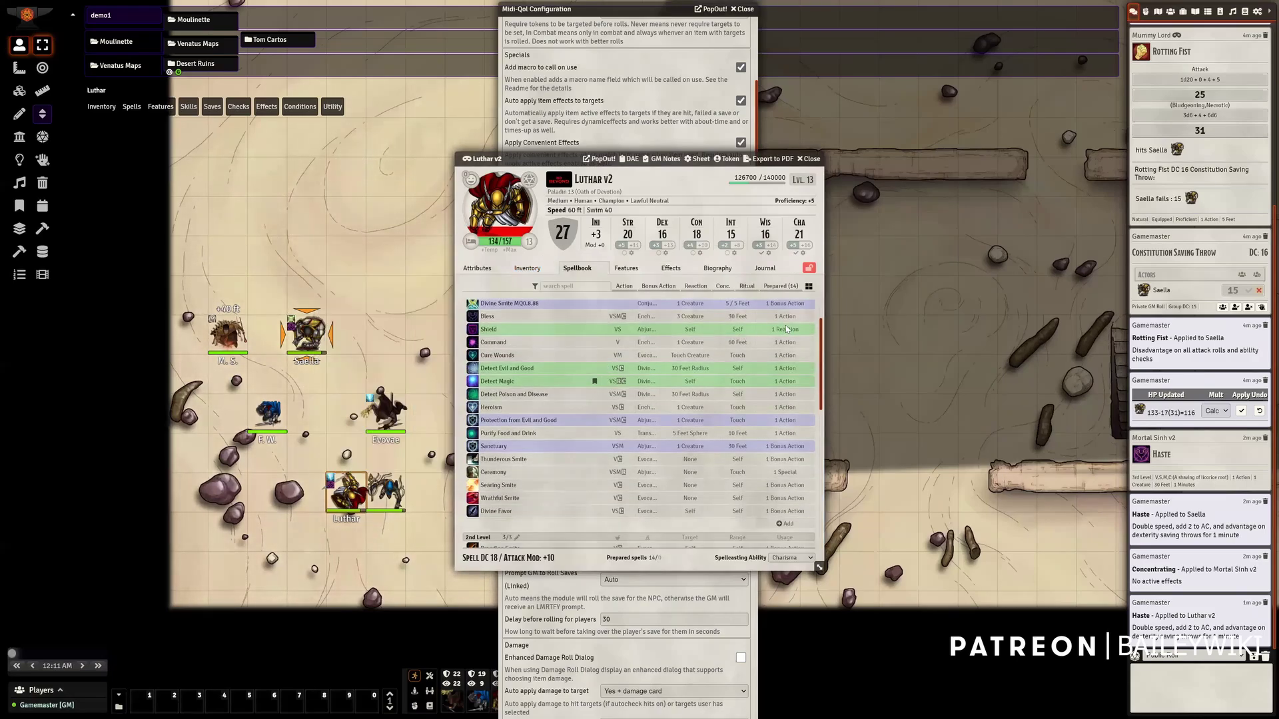
right_click(544, 329)
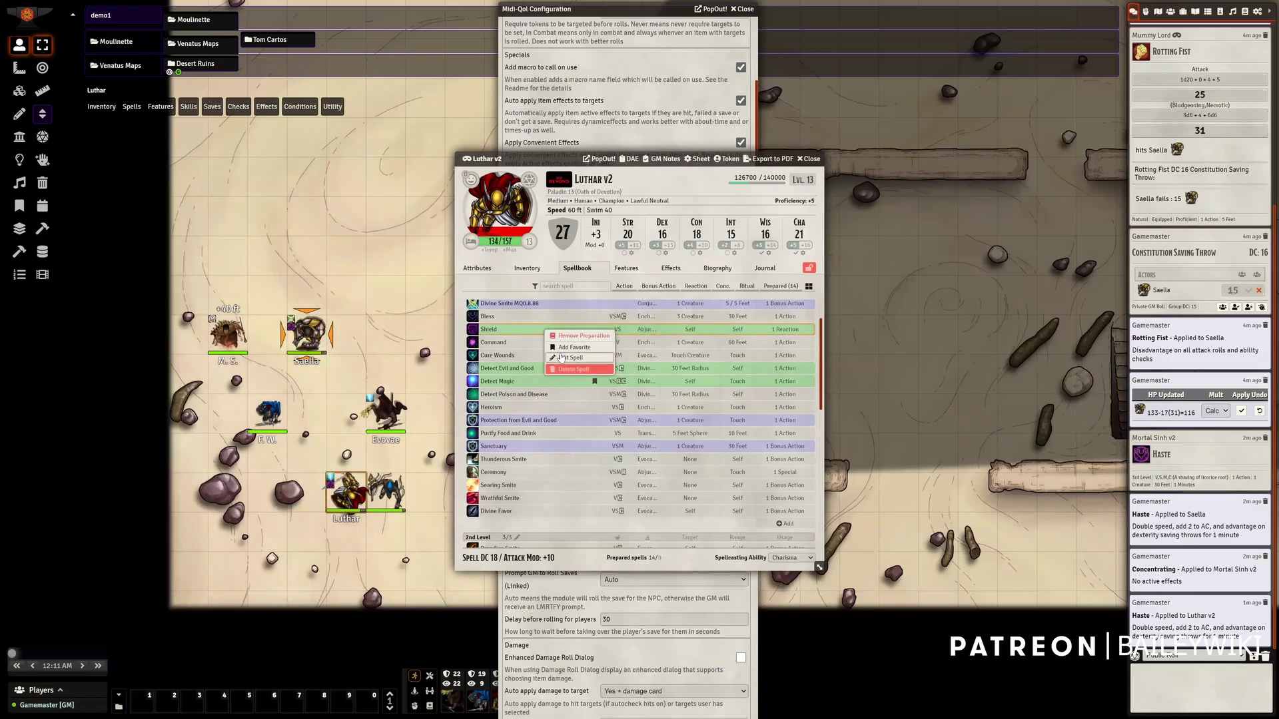
click(563, 358)
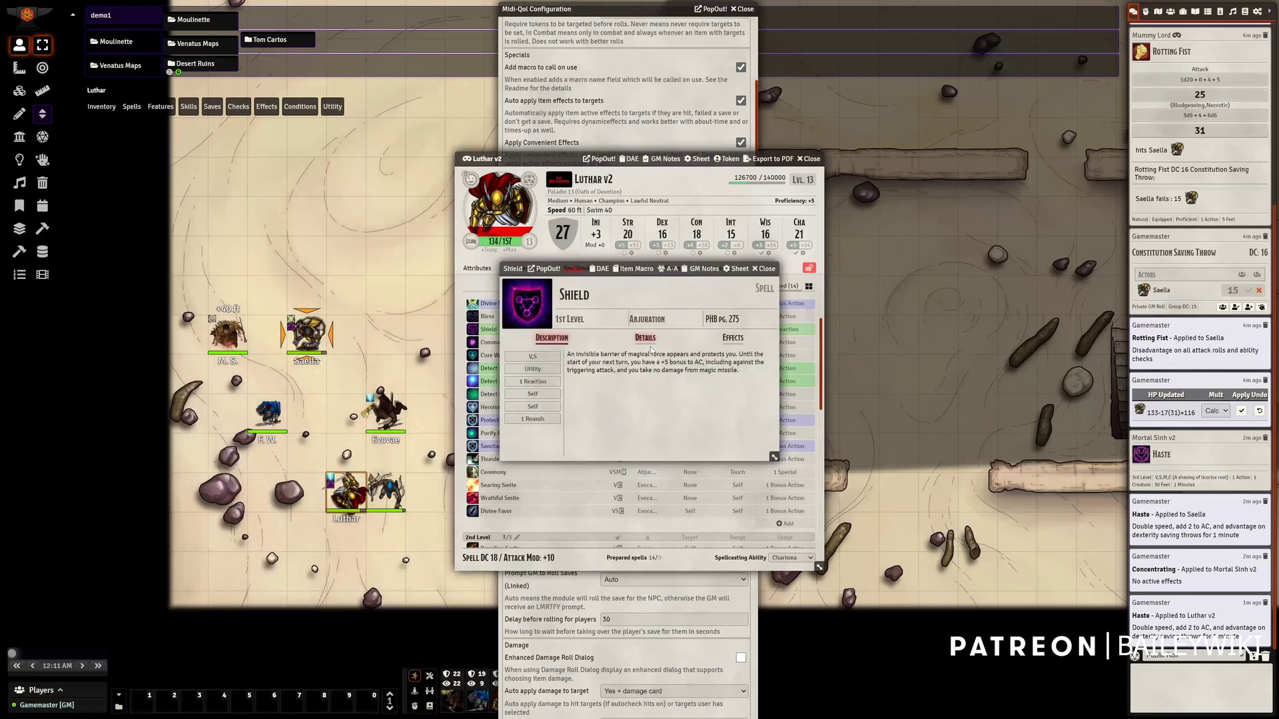
click(647, 341)
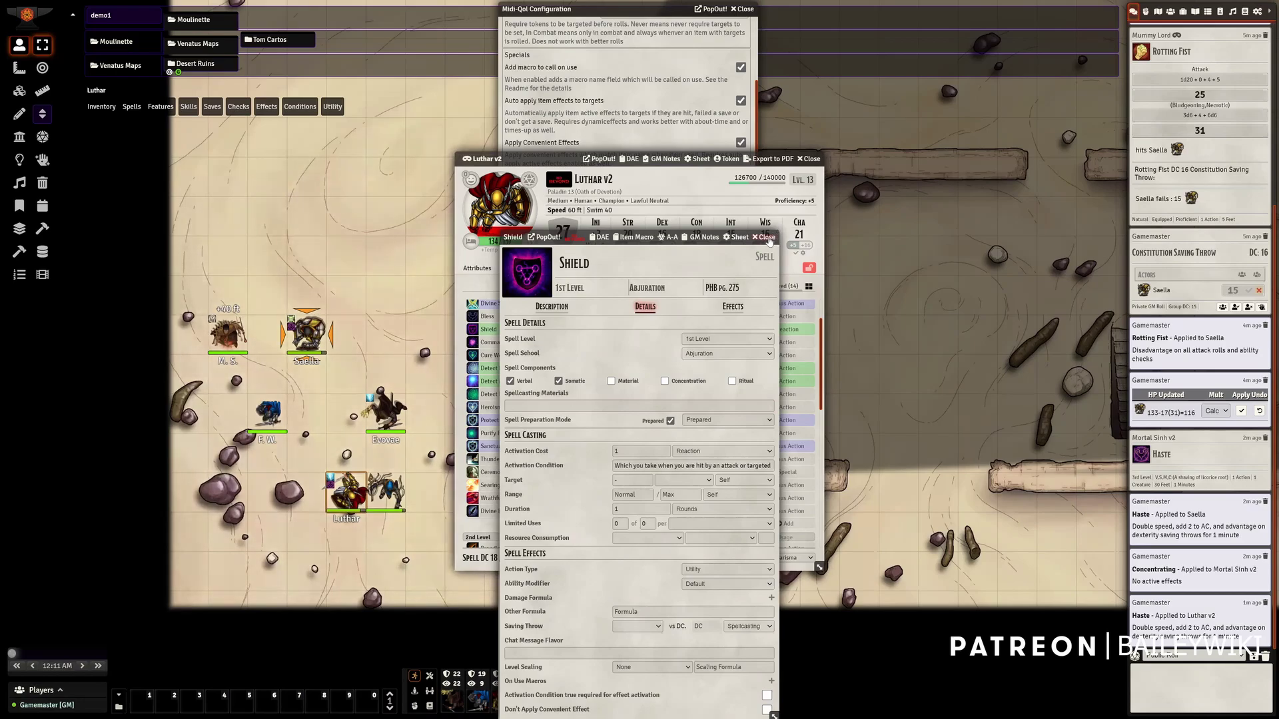
click(768, 238)
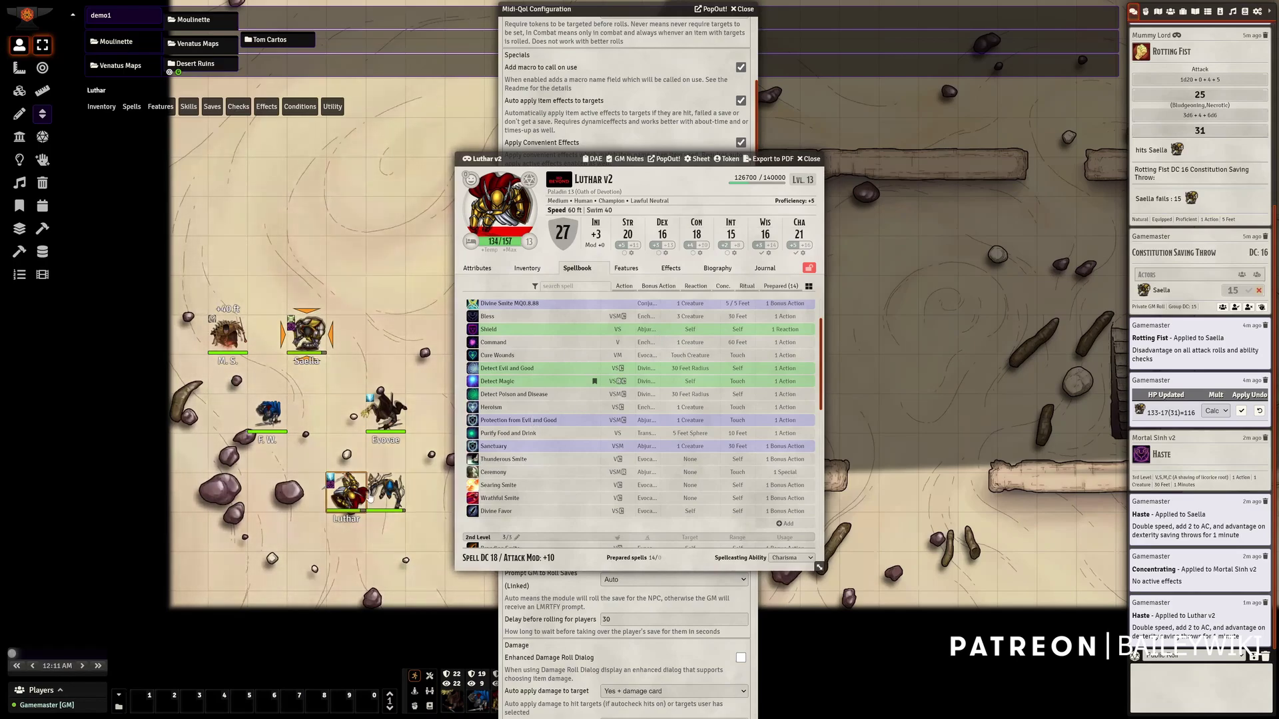
Try the Mummy Lord's Rotting Fist on the targeted Saella and switch the target to Luthar
double_click(389, 491)
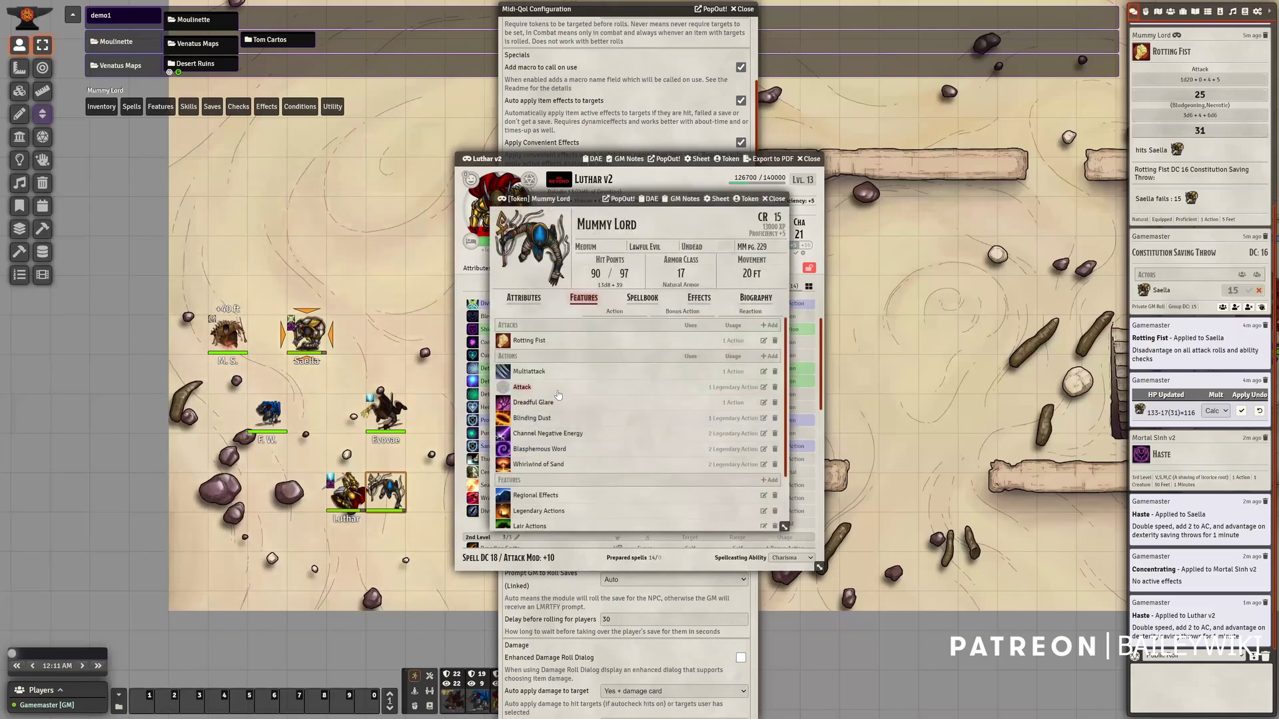
click(503, 341)
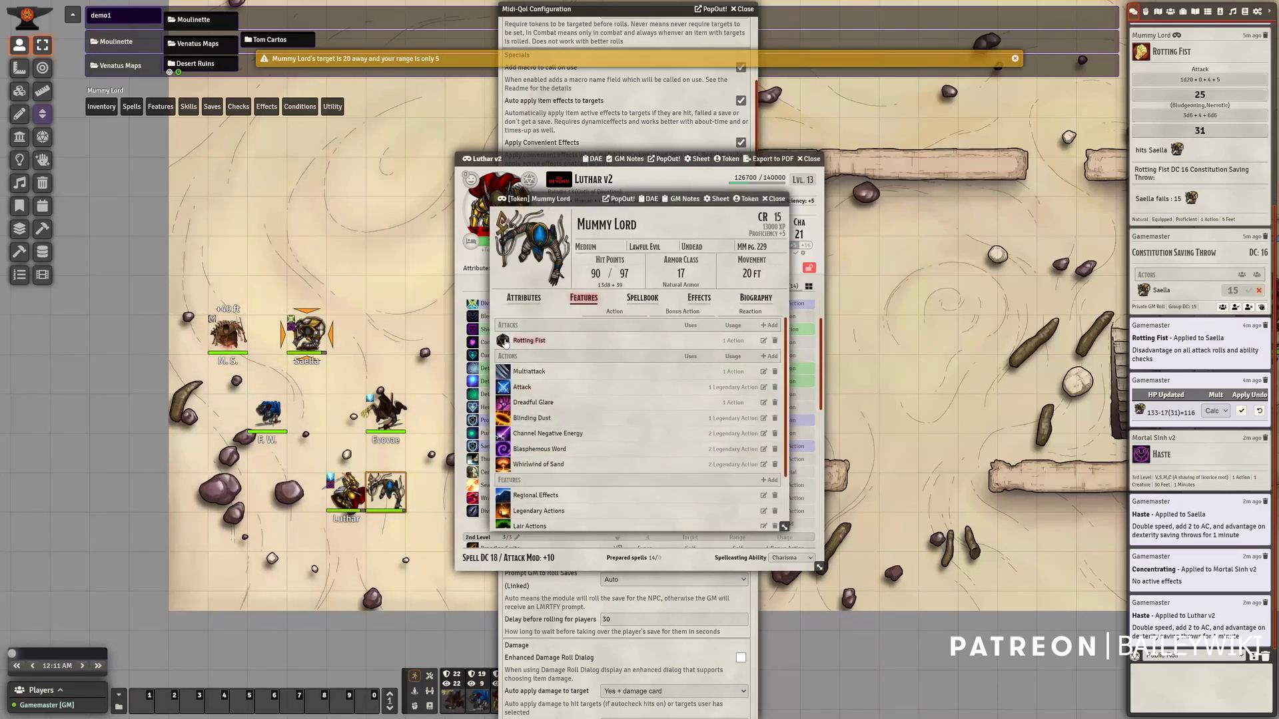
right_click(305, 337)
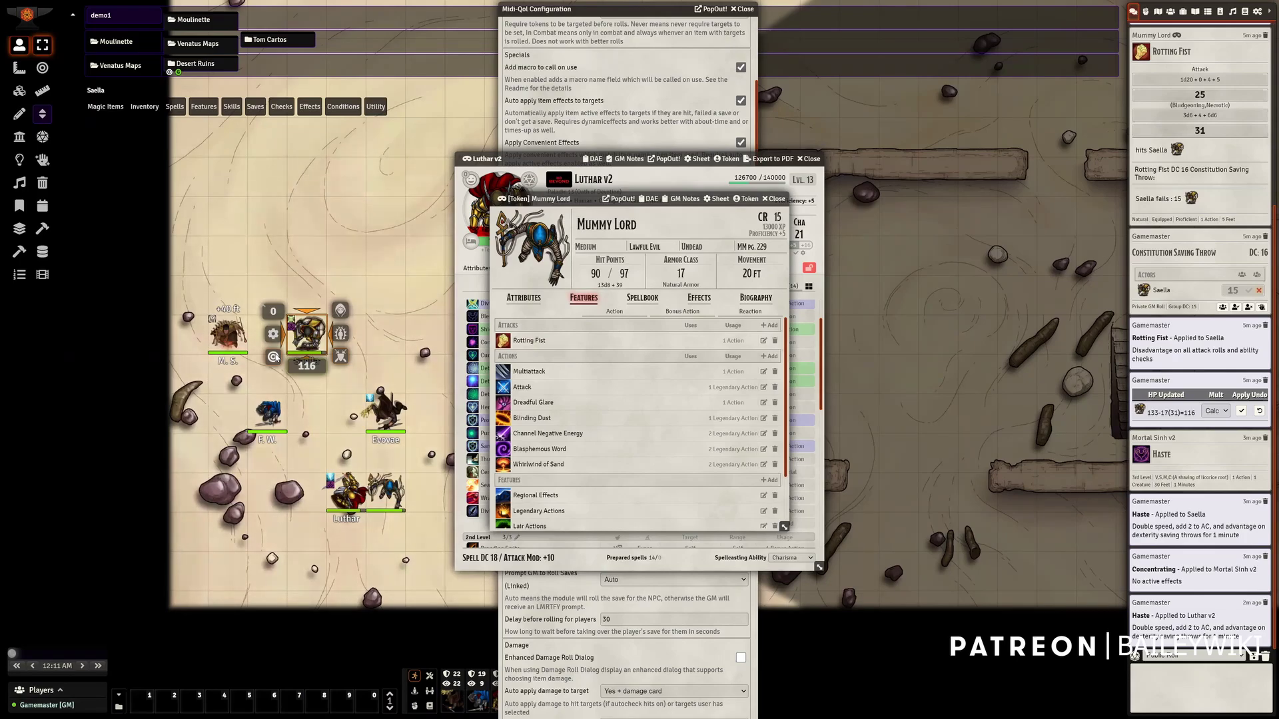
right_click(345, 492)
click(312, 516)
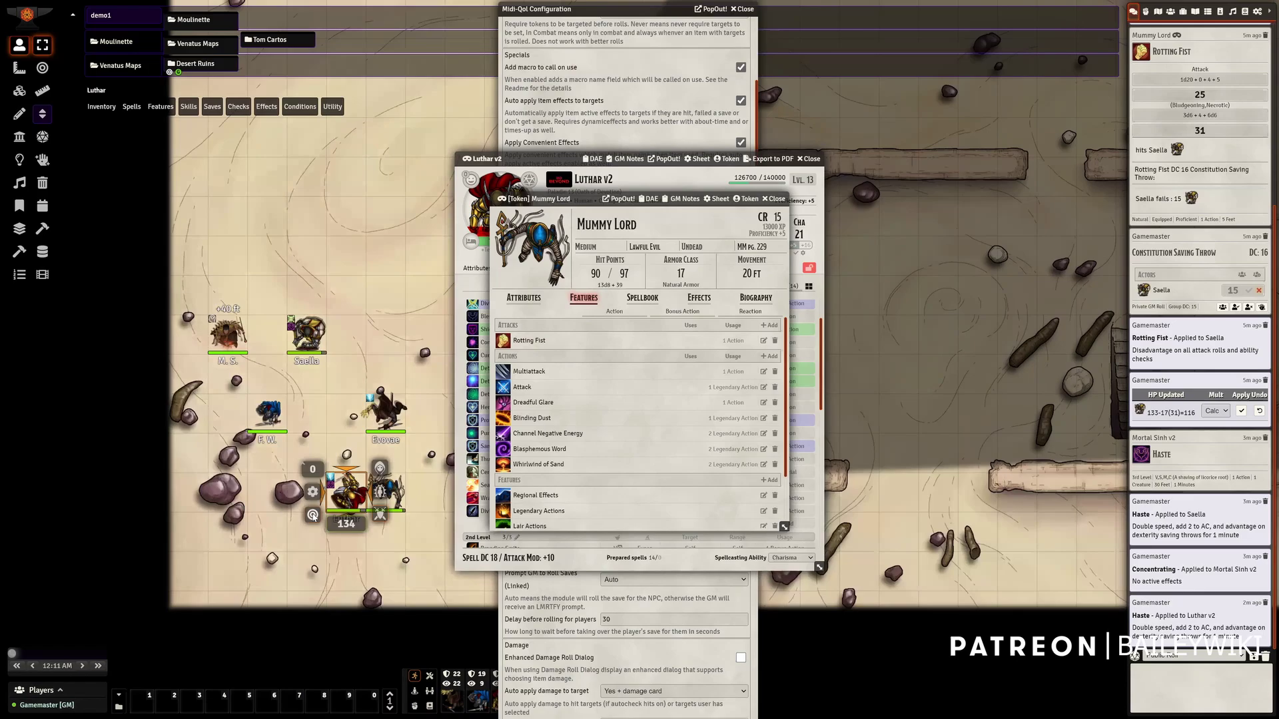
Repeat the Mummy Lord's Rotting Fist attack on Luthar until it hits and cast Shield as a reaction using a 1st Level slot
click(503, 341)
click(503, 341)
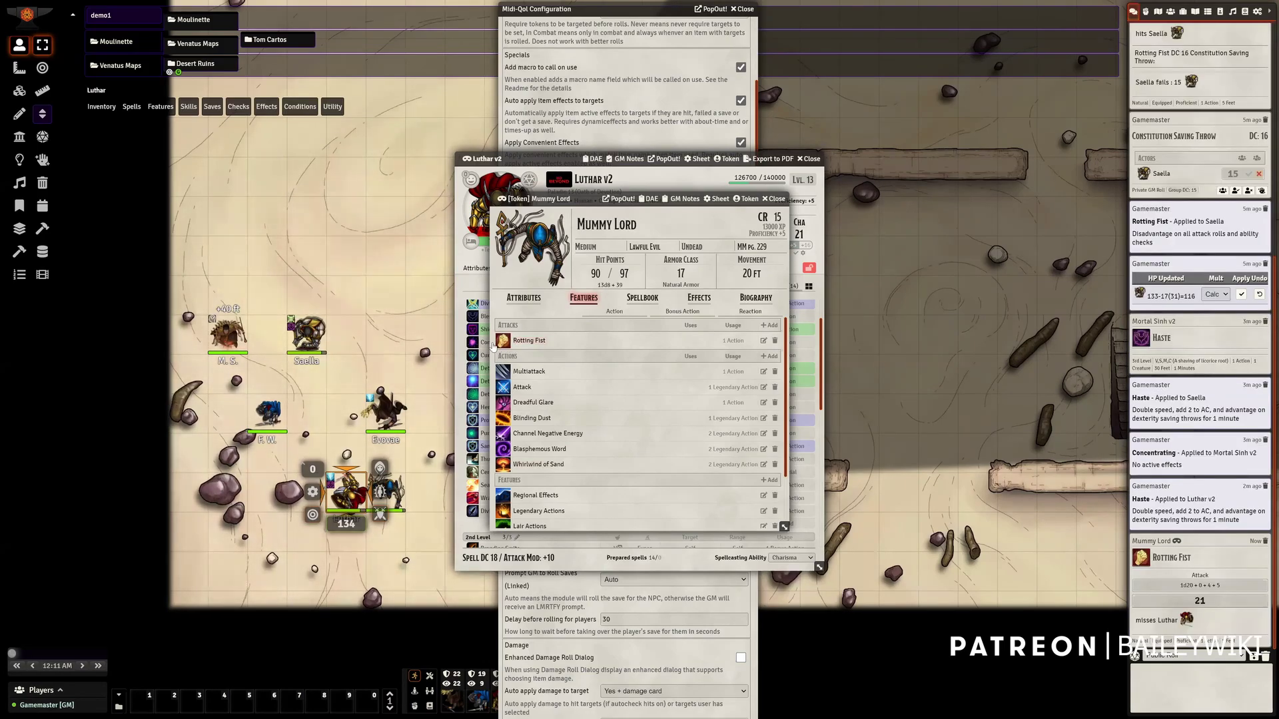
click(502, 341)
click(503, 341)
click(503, 341)
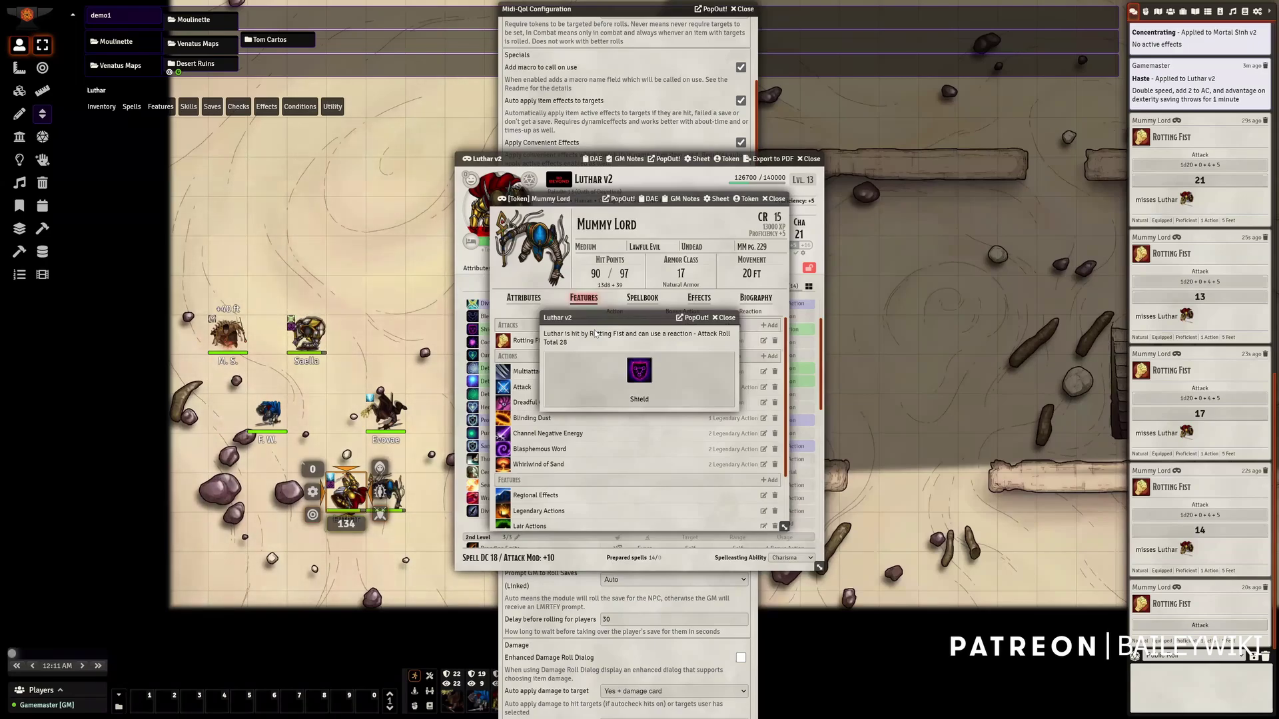
click(643, 378)
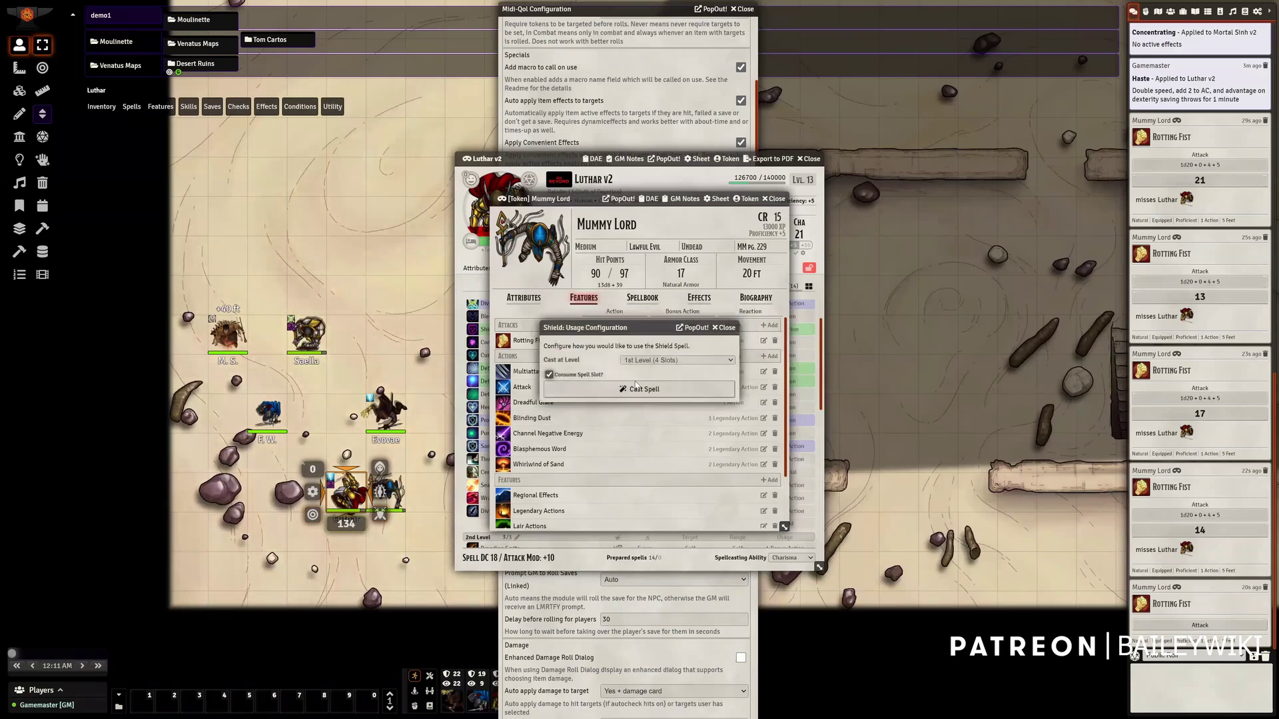
click(637, 387)
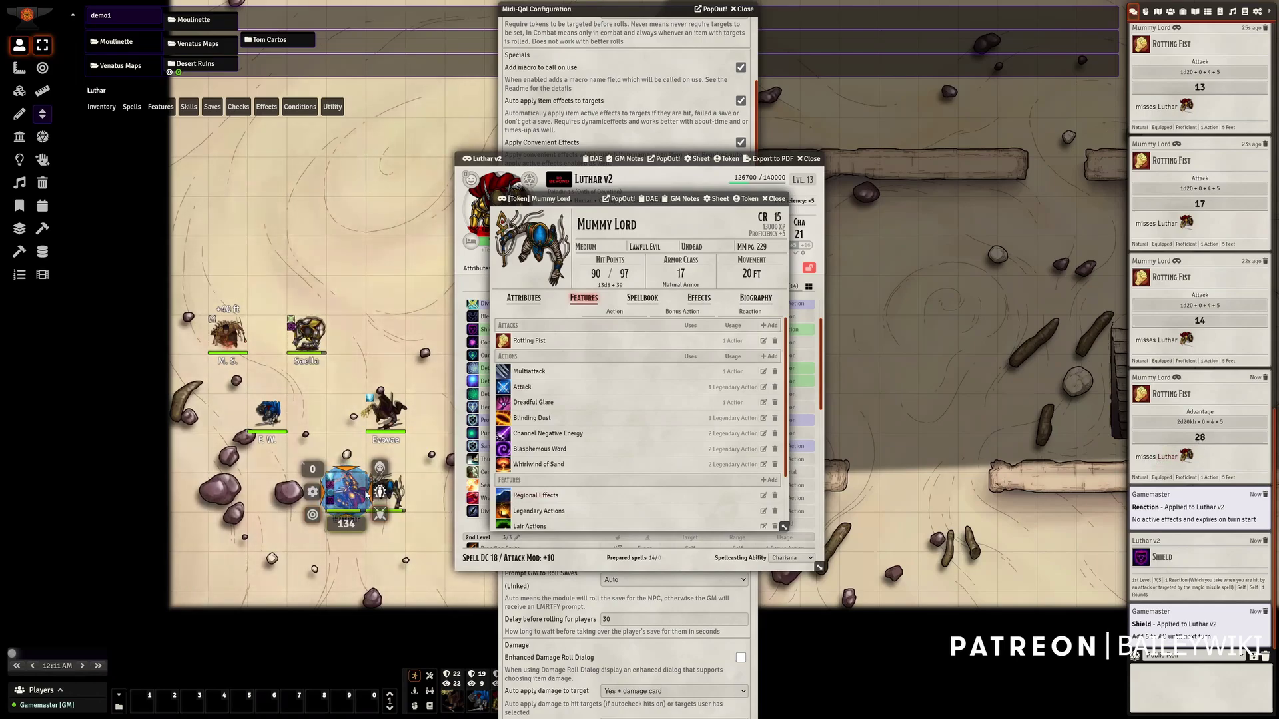
Check Luthar's armor class on his character sheet and close the sheet
double_click(348, 499)
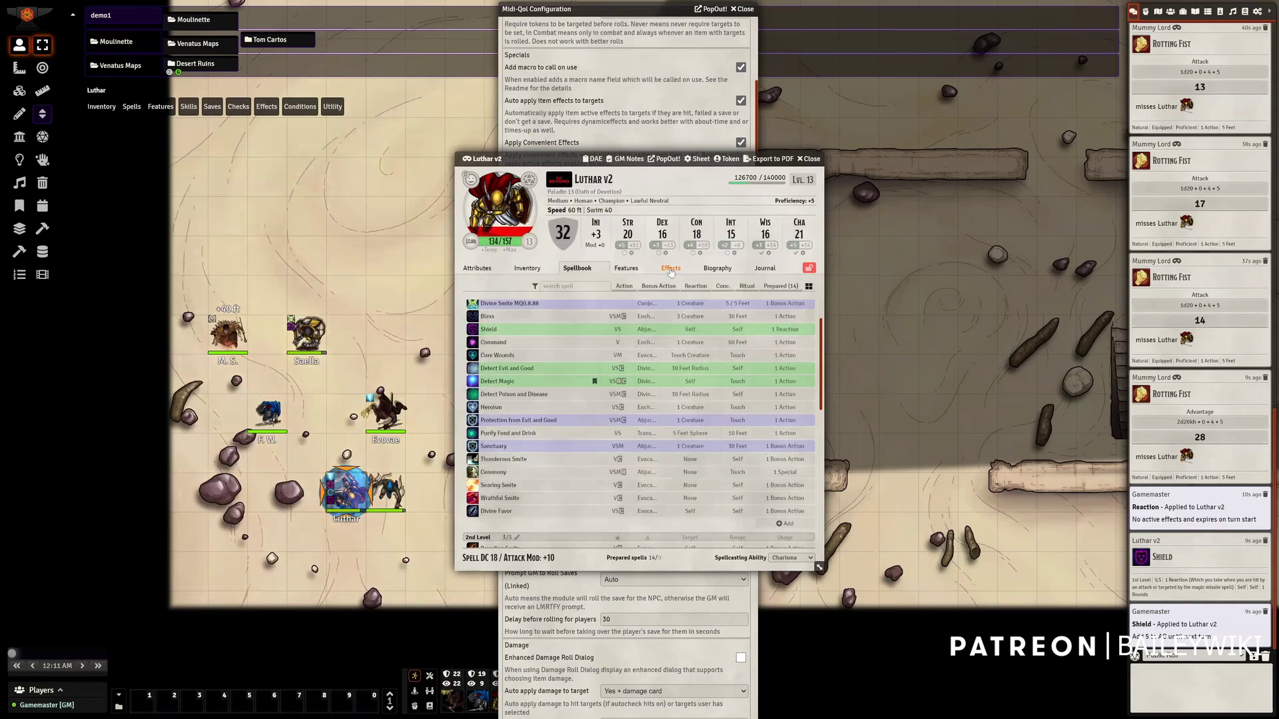
mouse_move(567, 239)
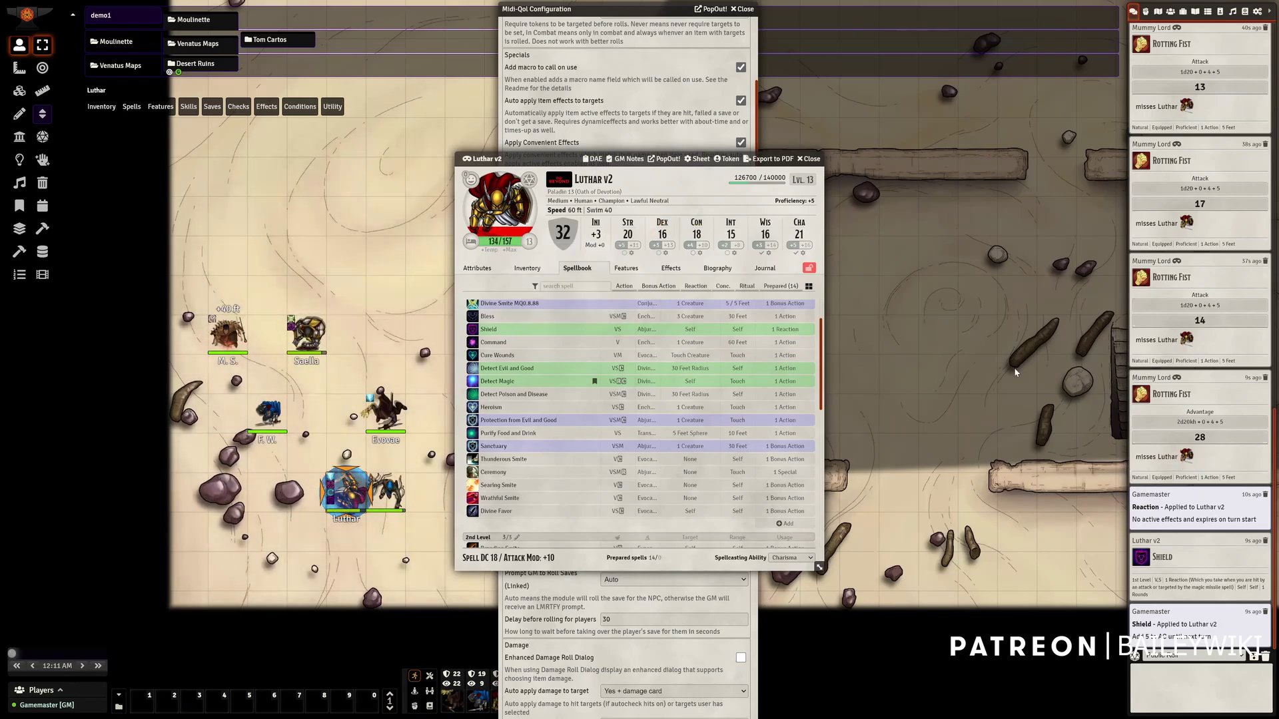
click(810, 159)
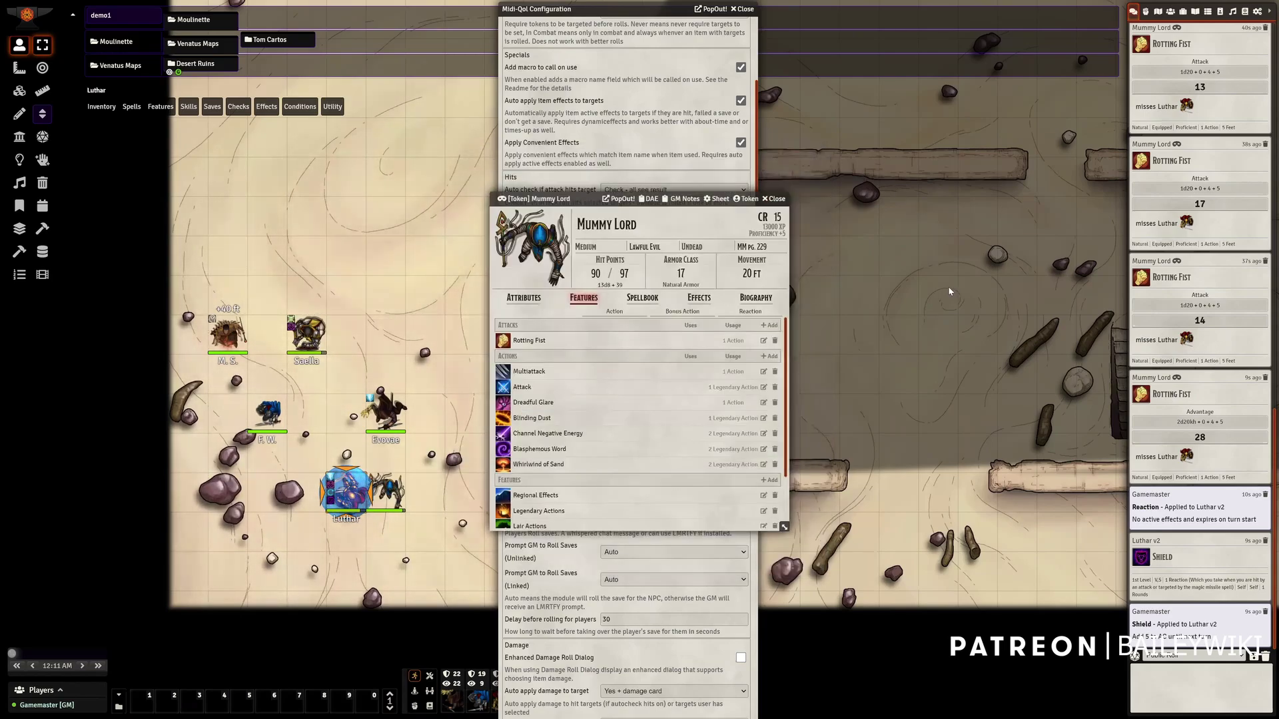
Find Haste in the Convenient Effects list and remove it from Luthar
double_click(346, 493)
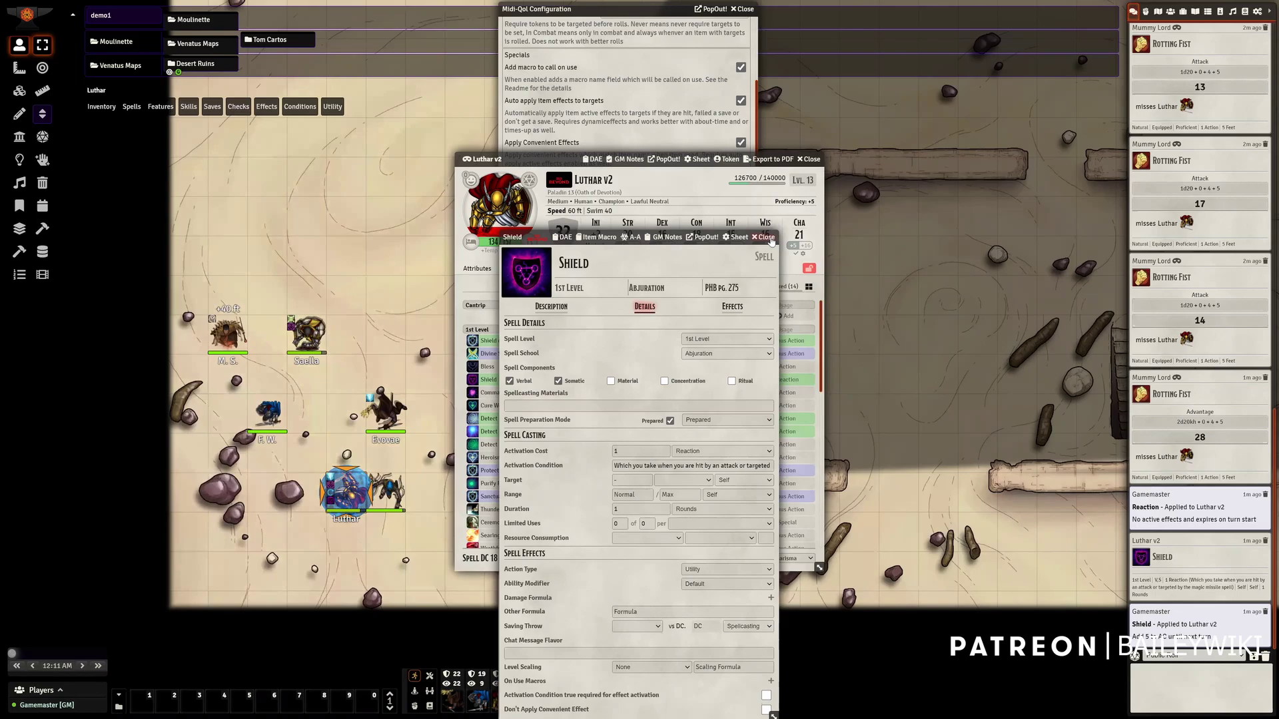
click(42, 161)
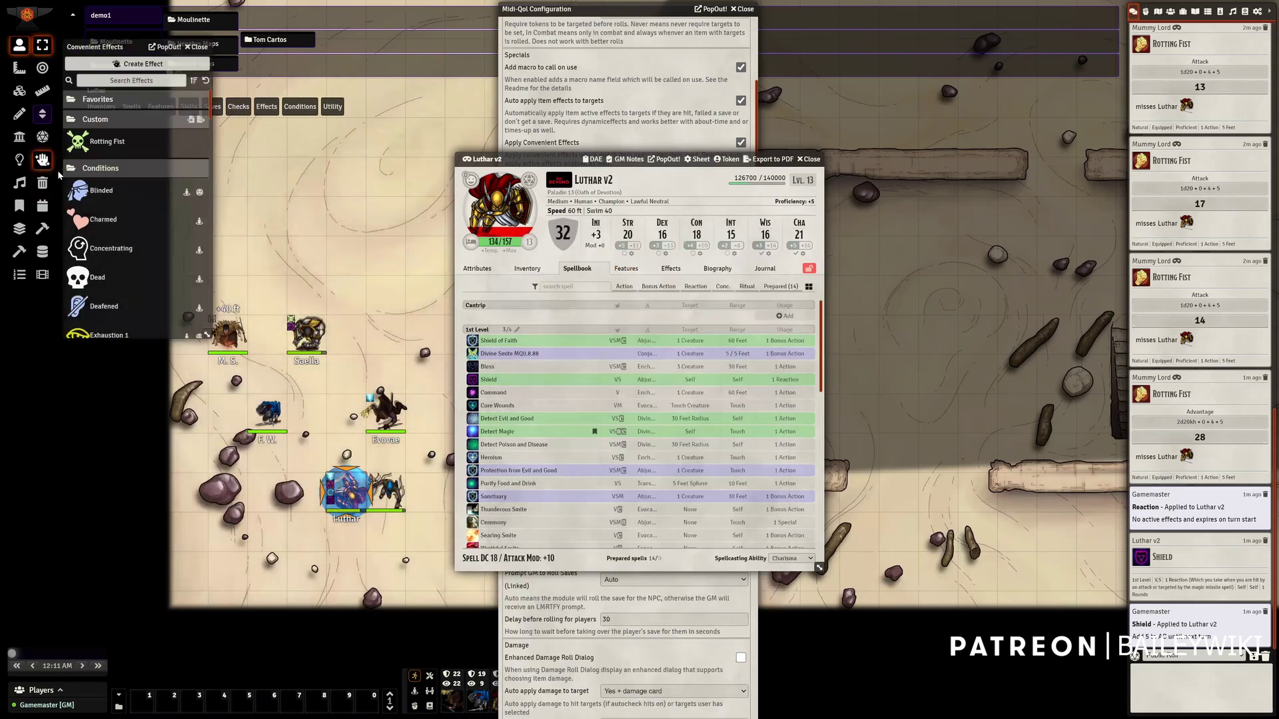
click(118, 81)
text(haste)
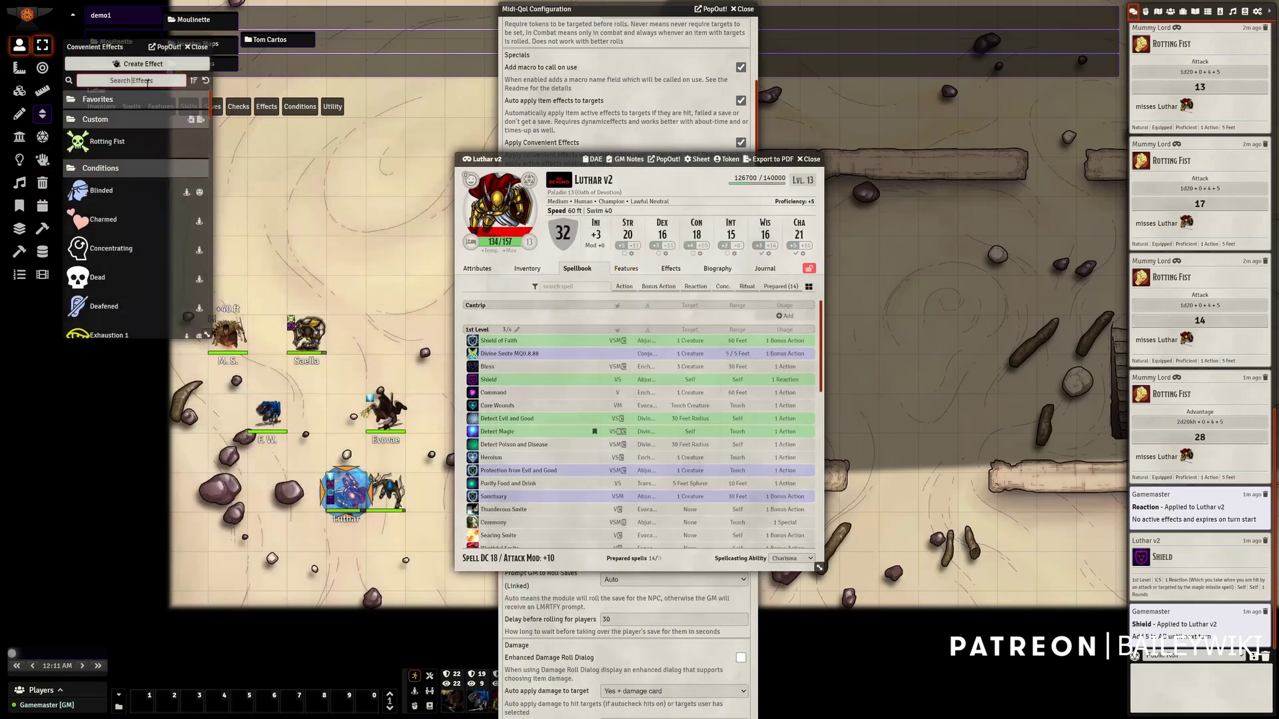
click(99, 122)
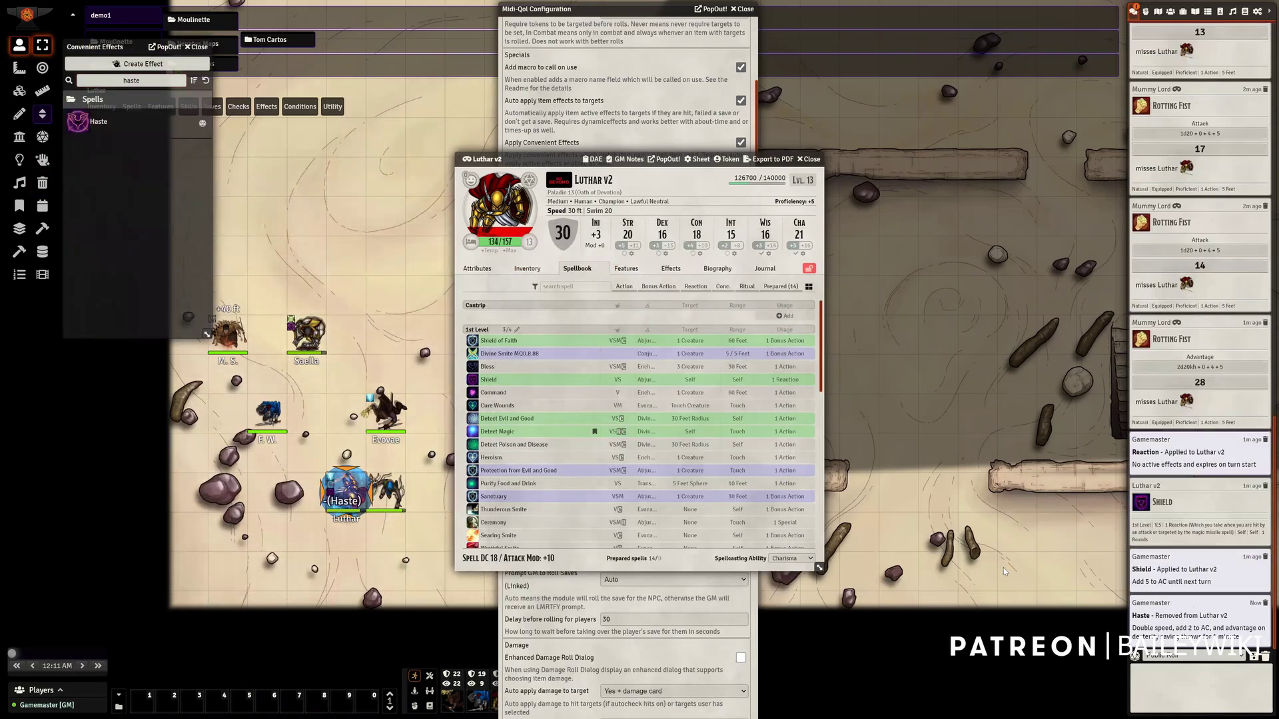
right_click(100, 123)
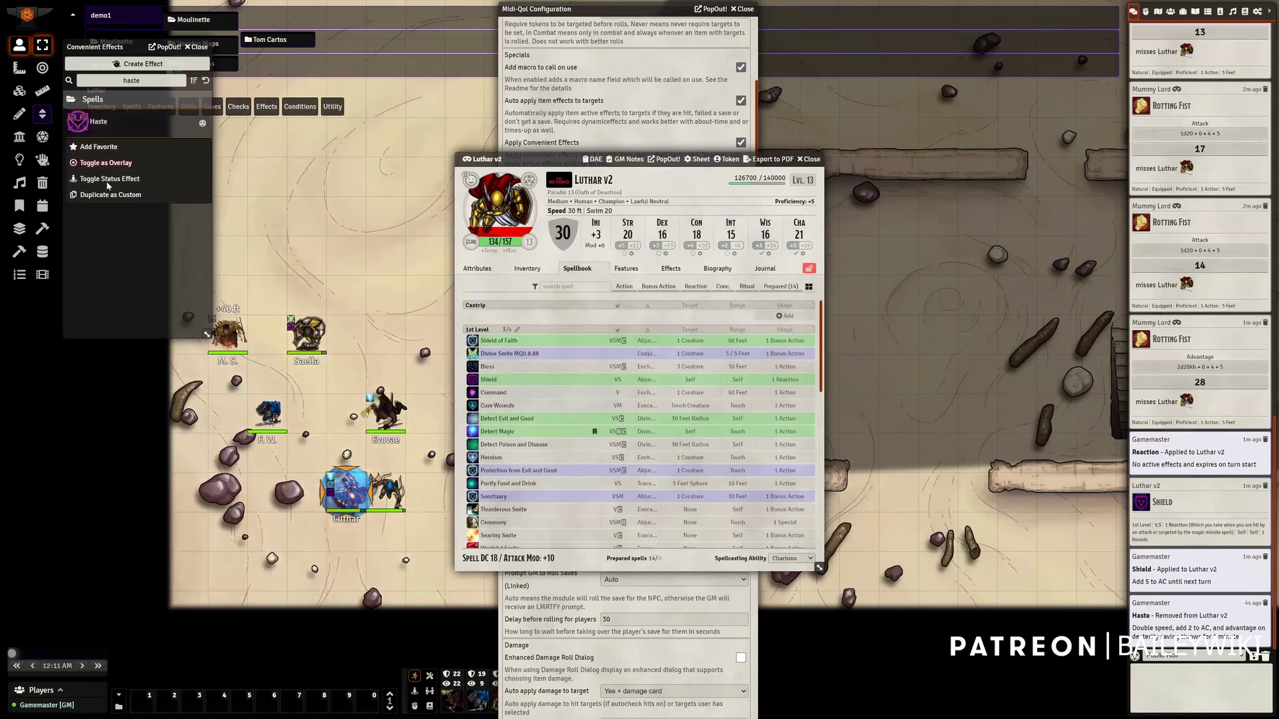
Open the temporary Shield effect on Luthar's sheet and examine its attribute changes and duration settings
mouse_move(661, 393)
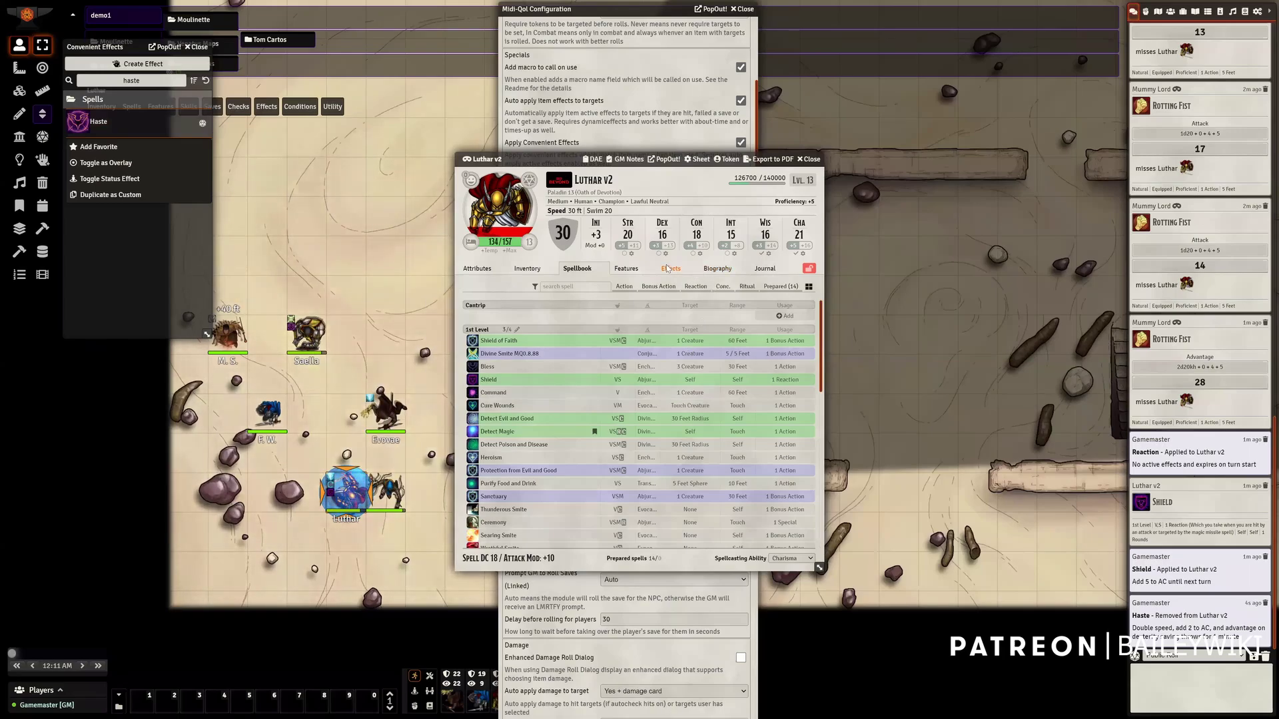
click(670, 269)
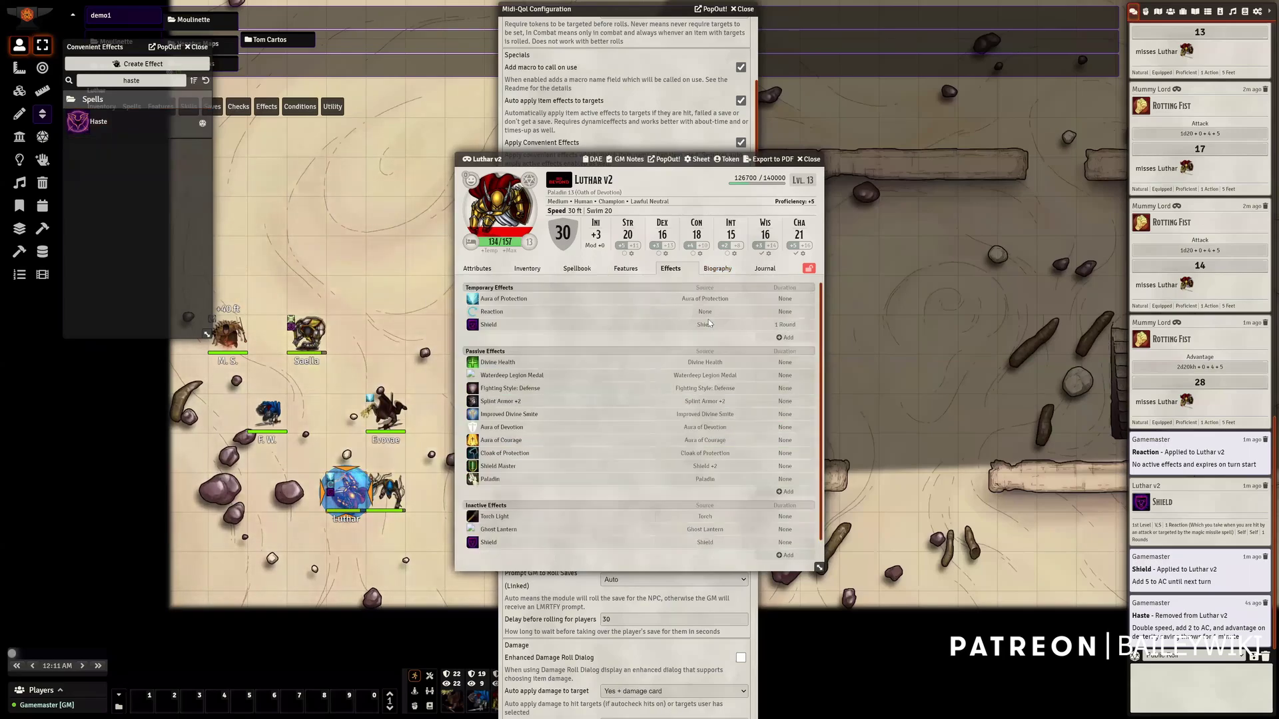
right_click(654, 325)
click(672, 341)
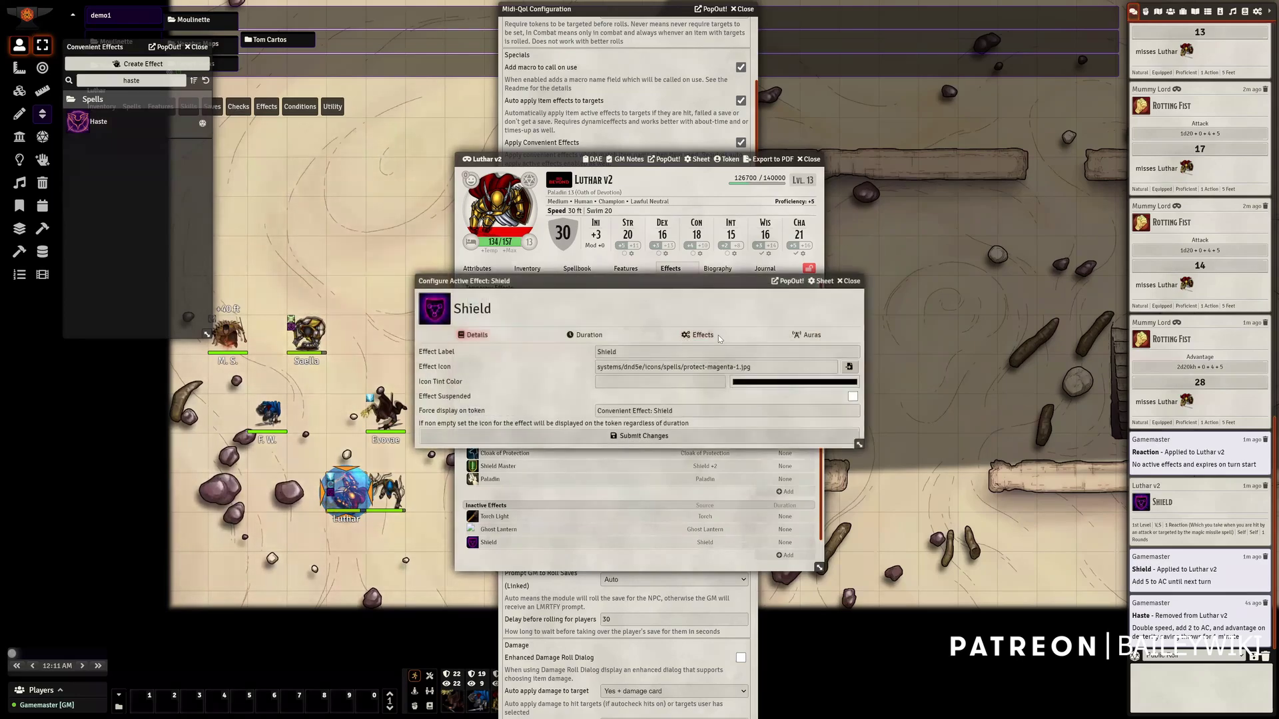
click(696, 335)
click(609, 335)
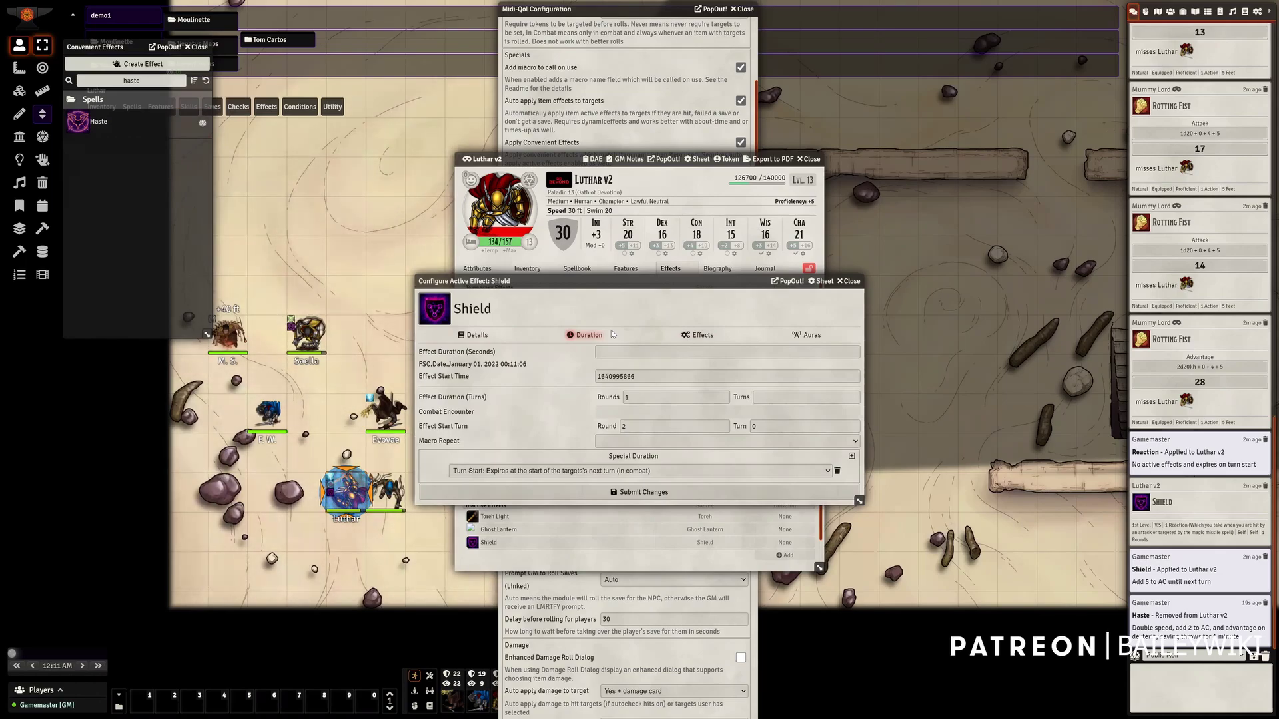
Duplicate the Shield convenient effect as a custom effect and show its attribute changes
right_click(98, 124)
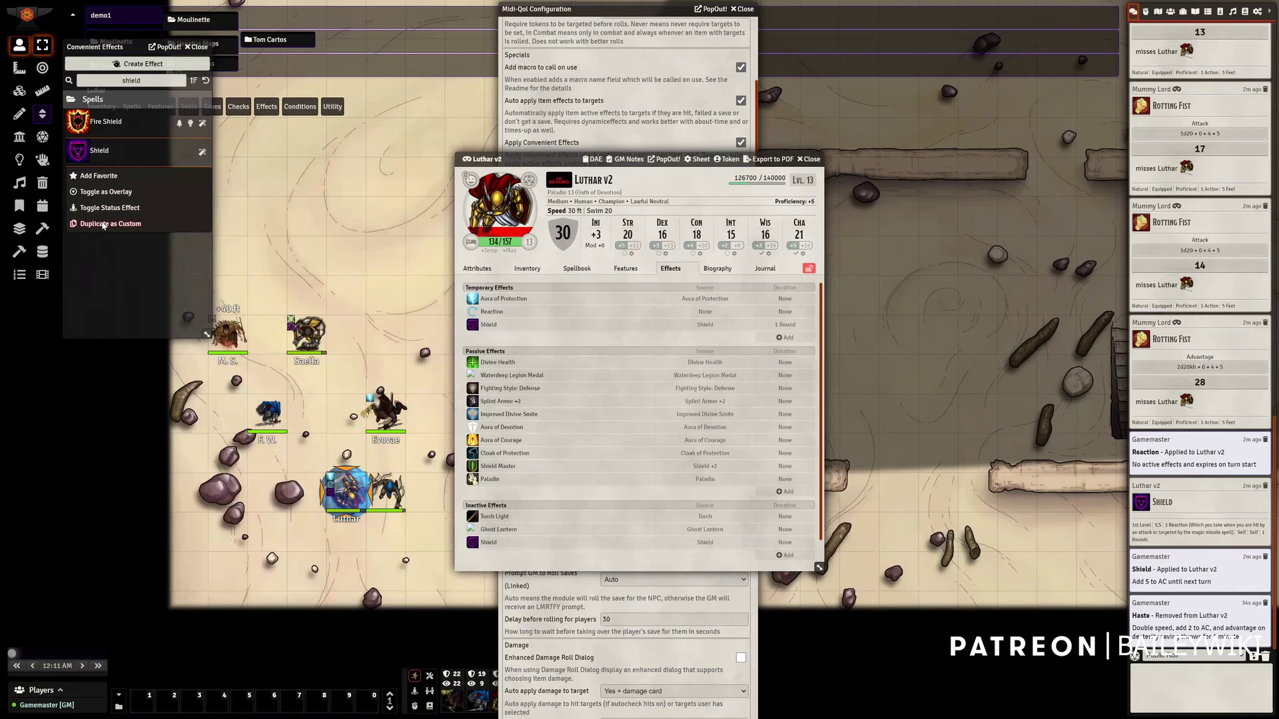
click(103, 225)
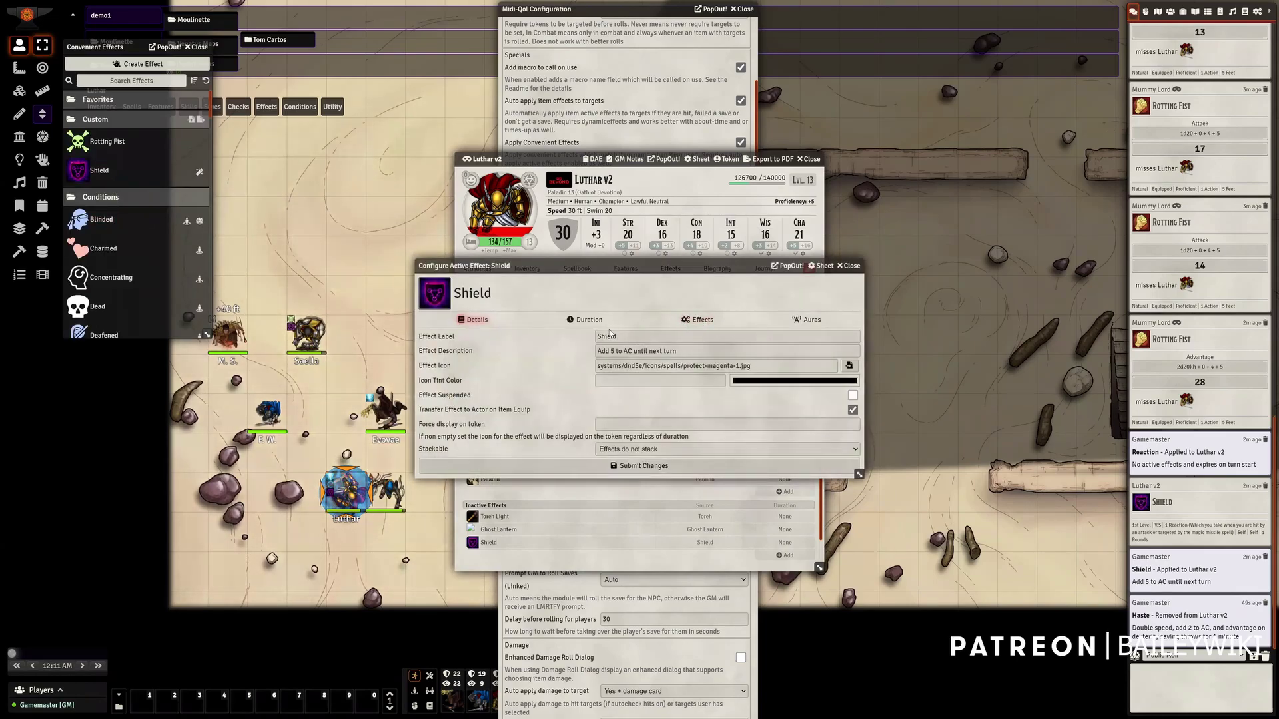
click(710, 320)
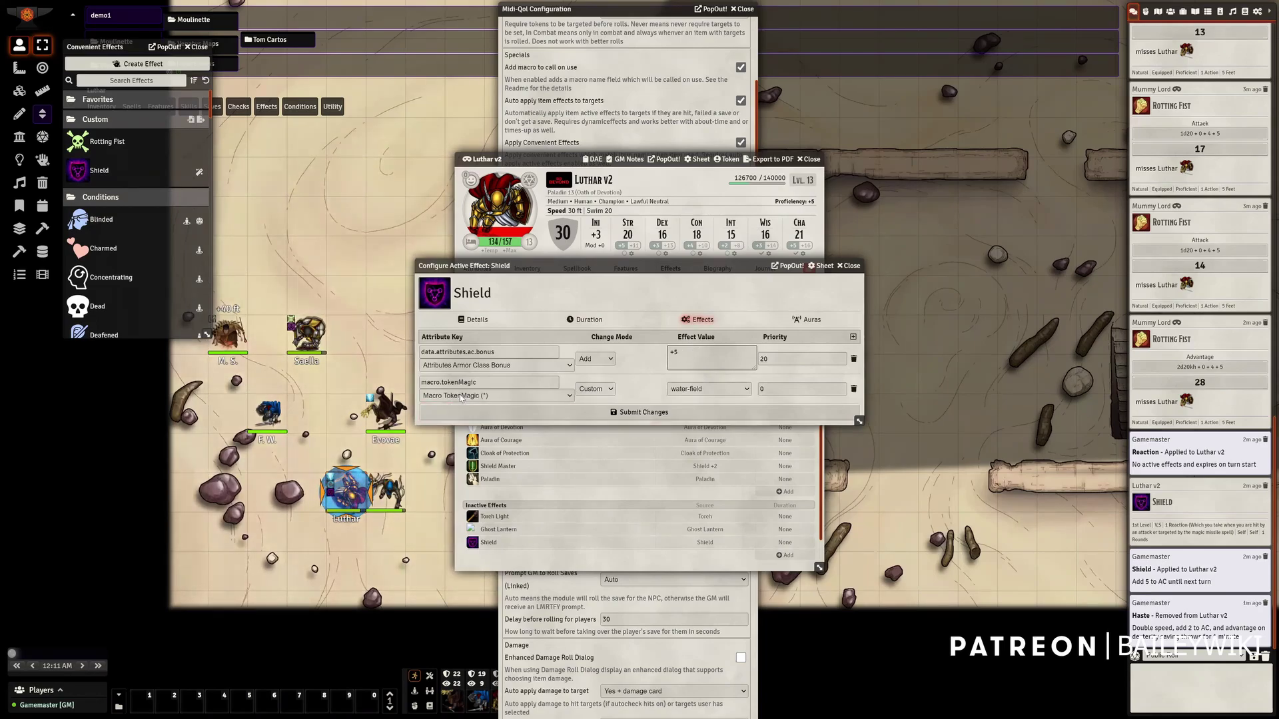
Browse the available macro.tokenMagic effect values of the custom Shield effect and close its configuration without changing the value
click(501, 382)
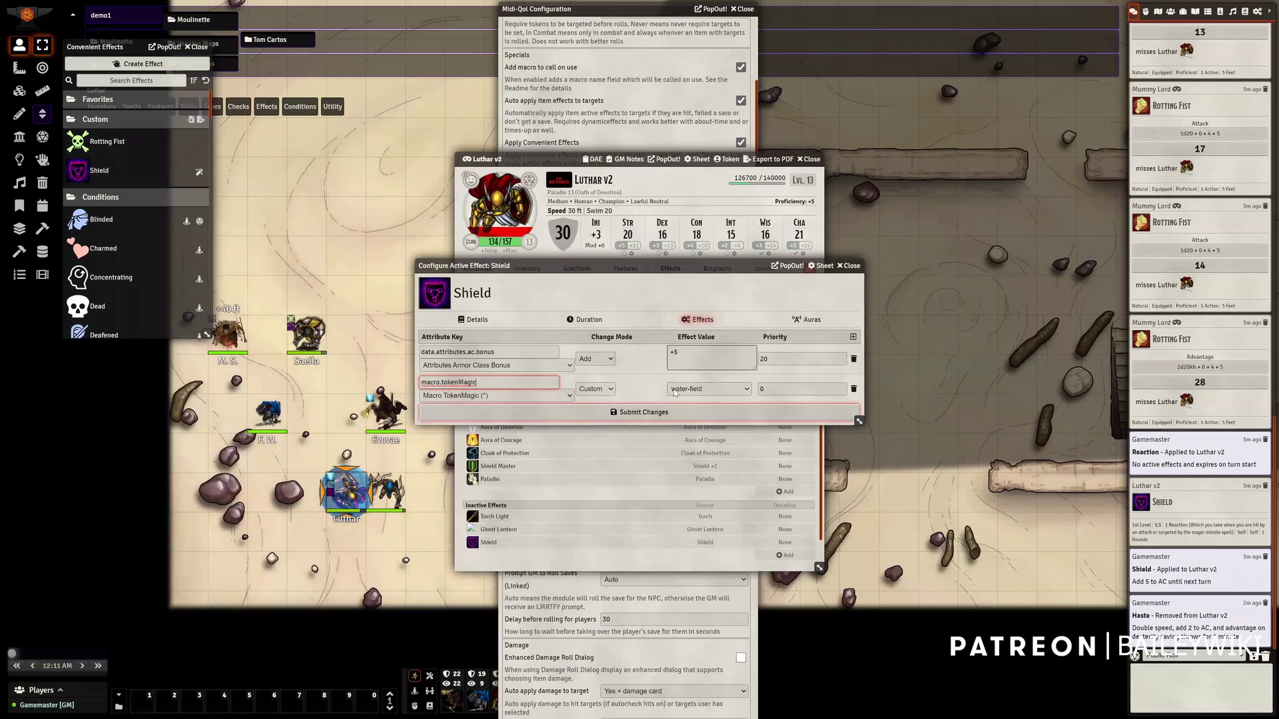
click(706, 389)
click(696, 392)
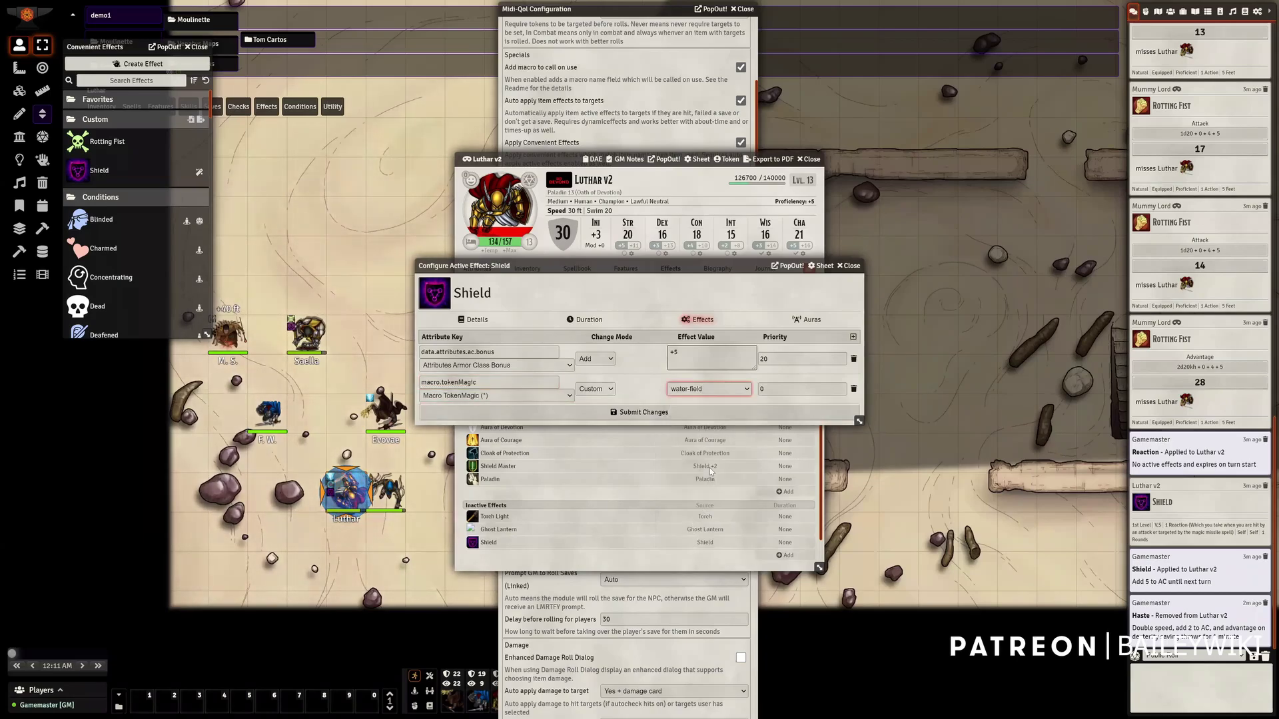
click(696, 392)
scroll(732, 453, down, 1)
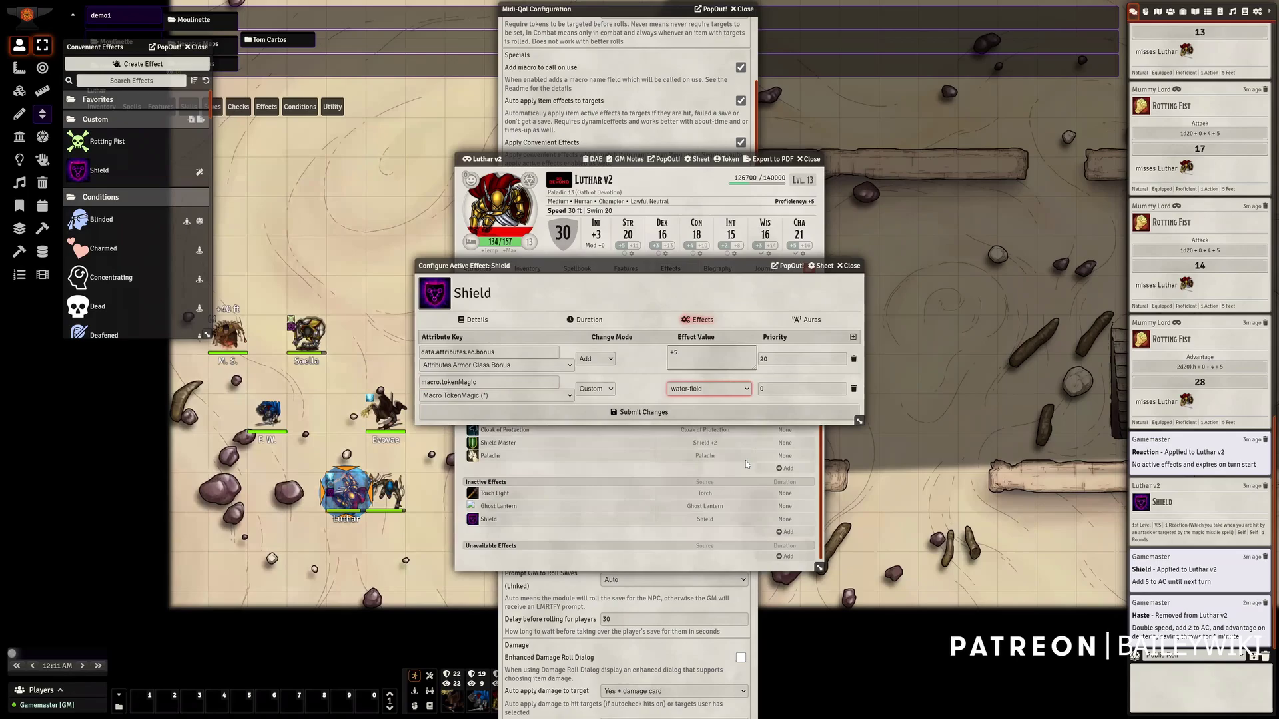
click(709, 389)
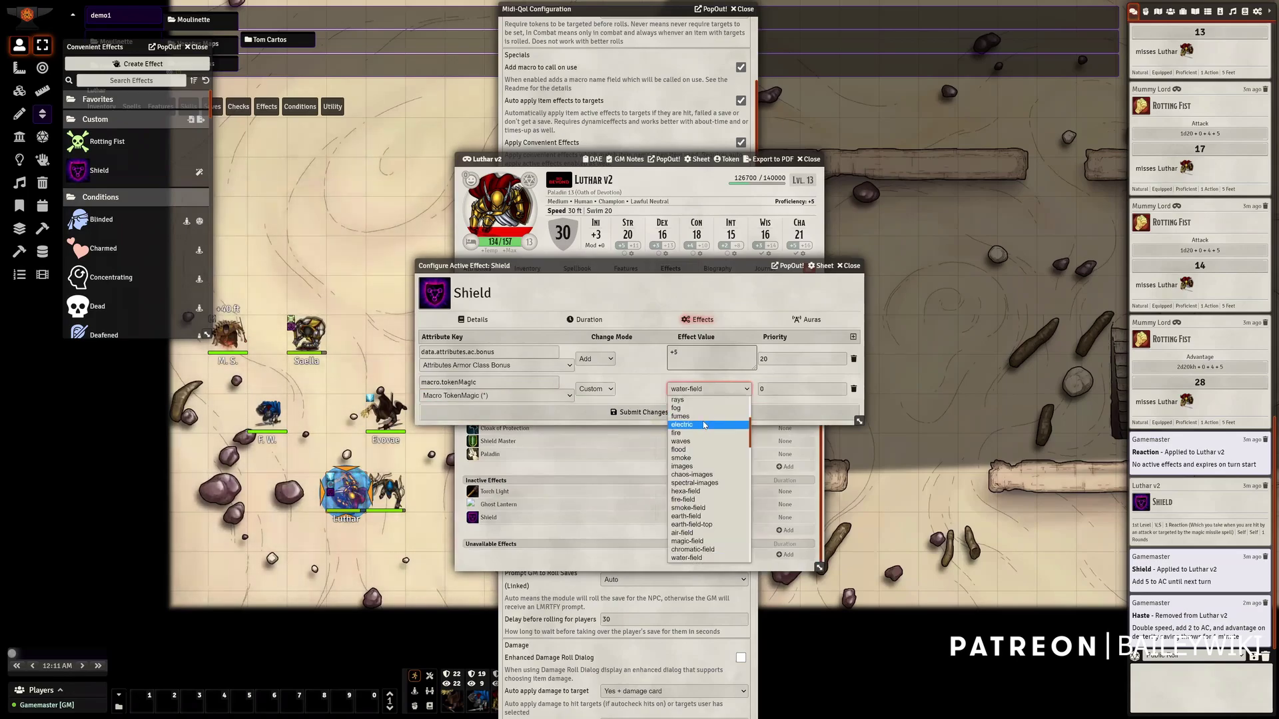
scroll(703, 425, up, 5)
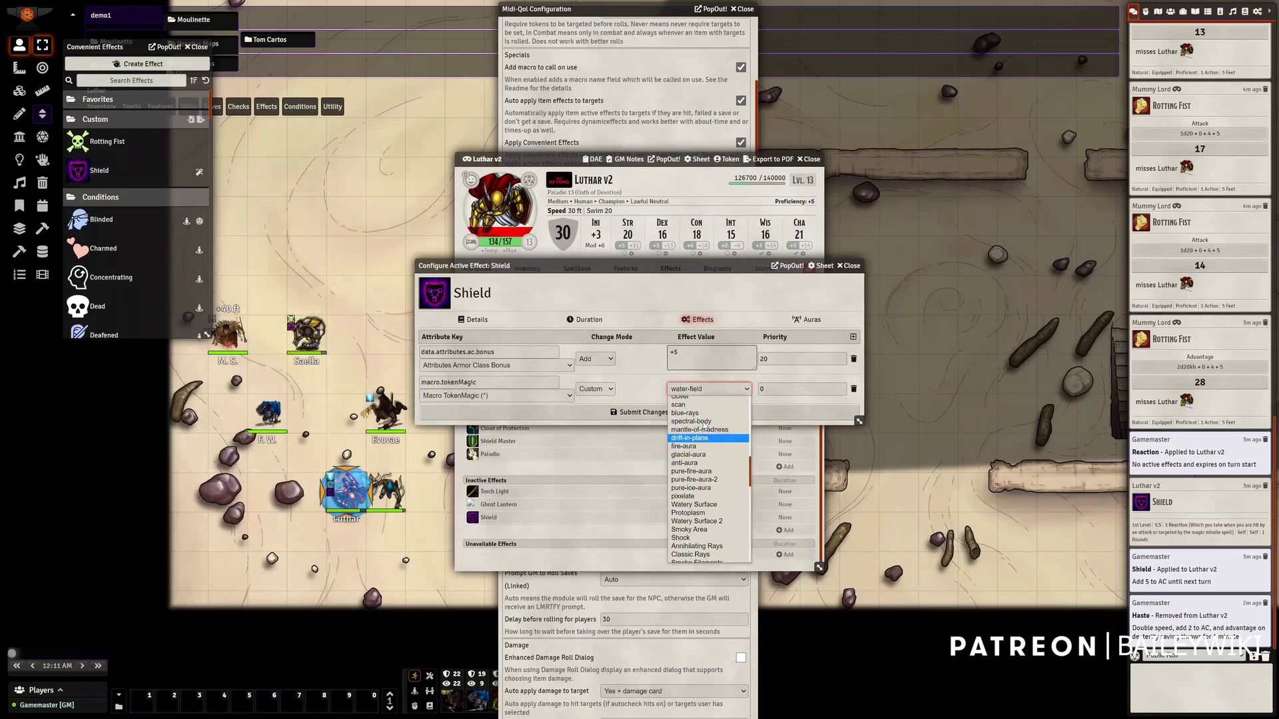
click(878, 280)
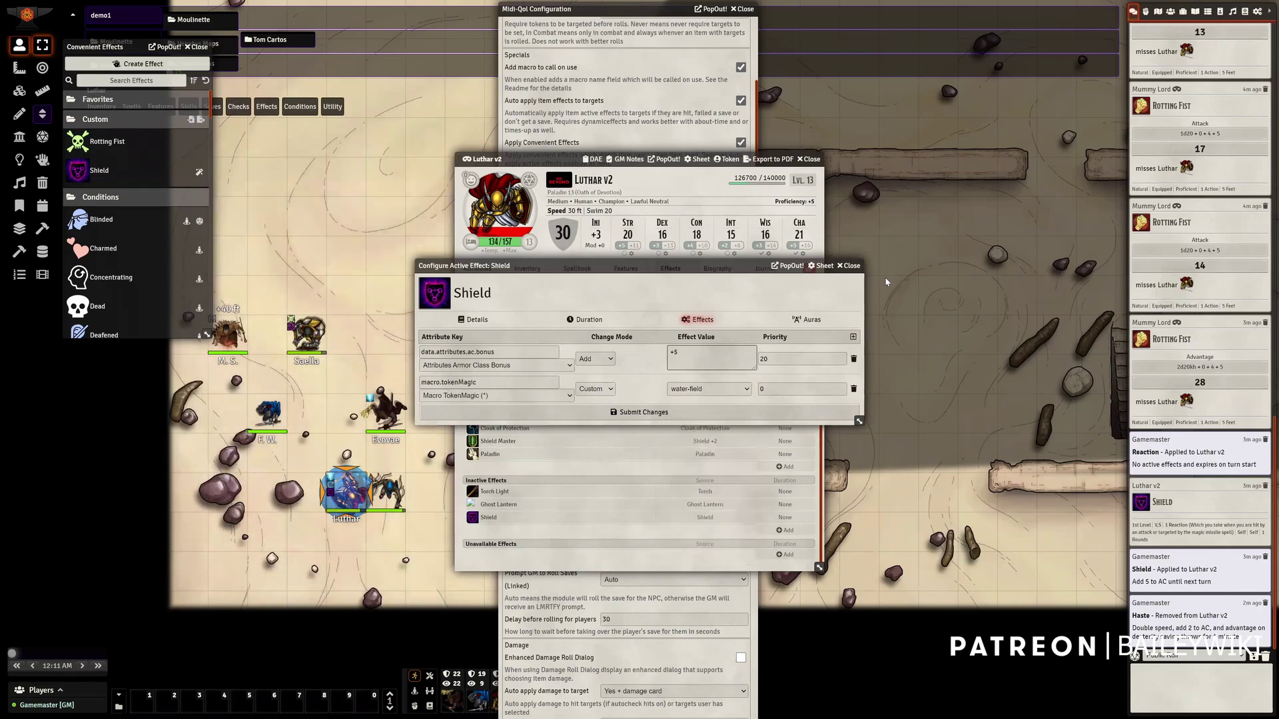
click(849, 266)
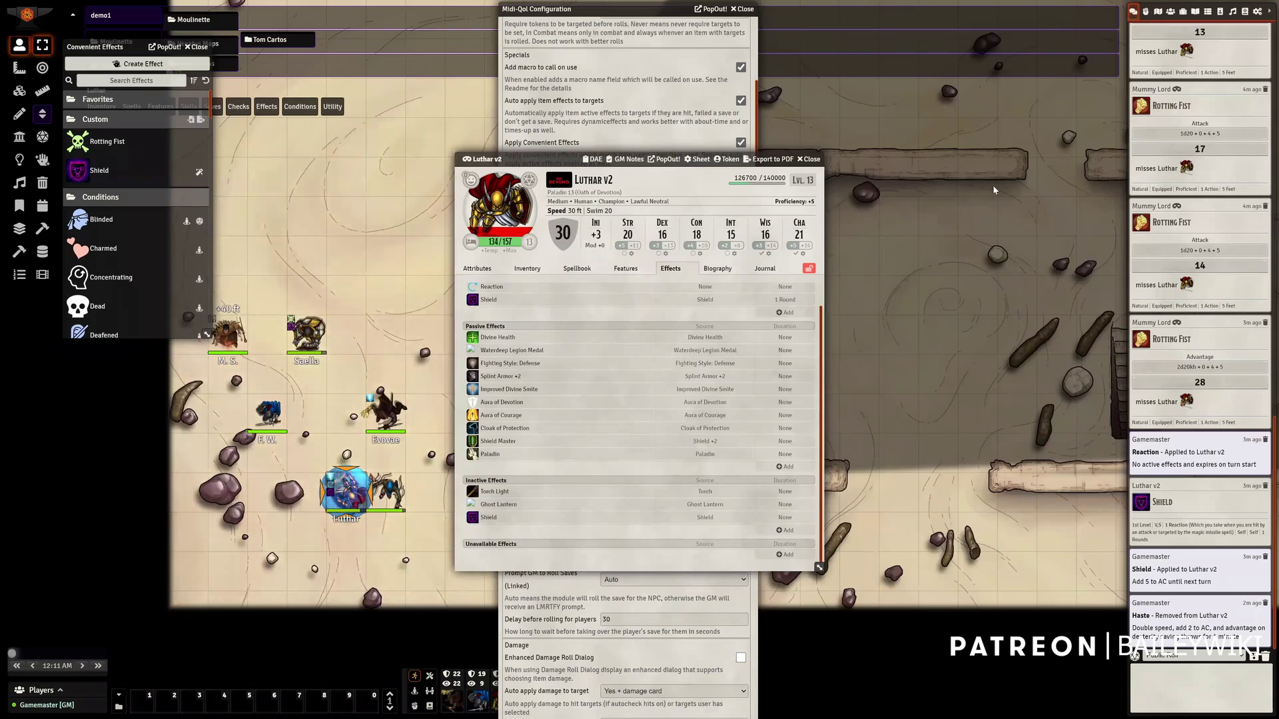
Show the combat encounter with Luthar's active Shield duration settings open and advance the combat two turns to Luthar's turn
click(1145, 11)
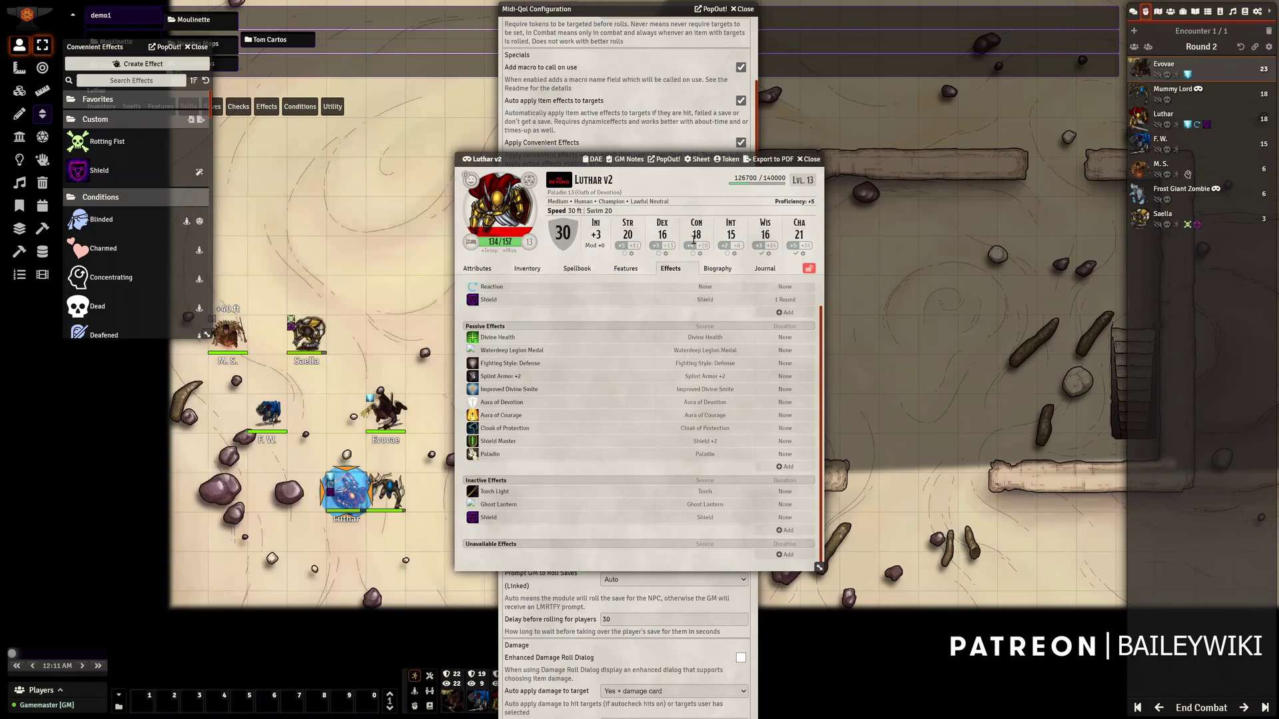
right_click(627, 301)
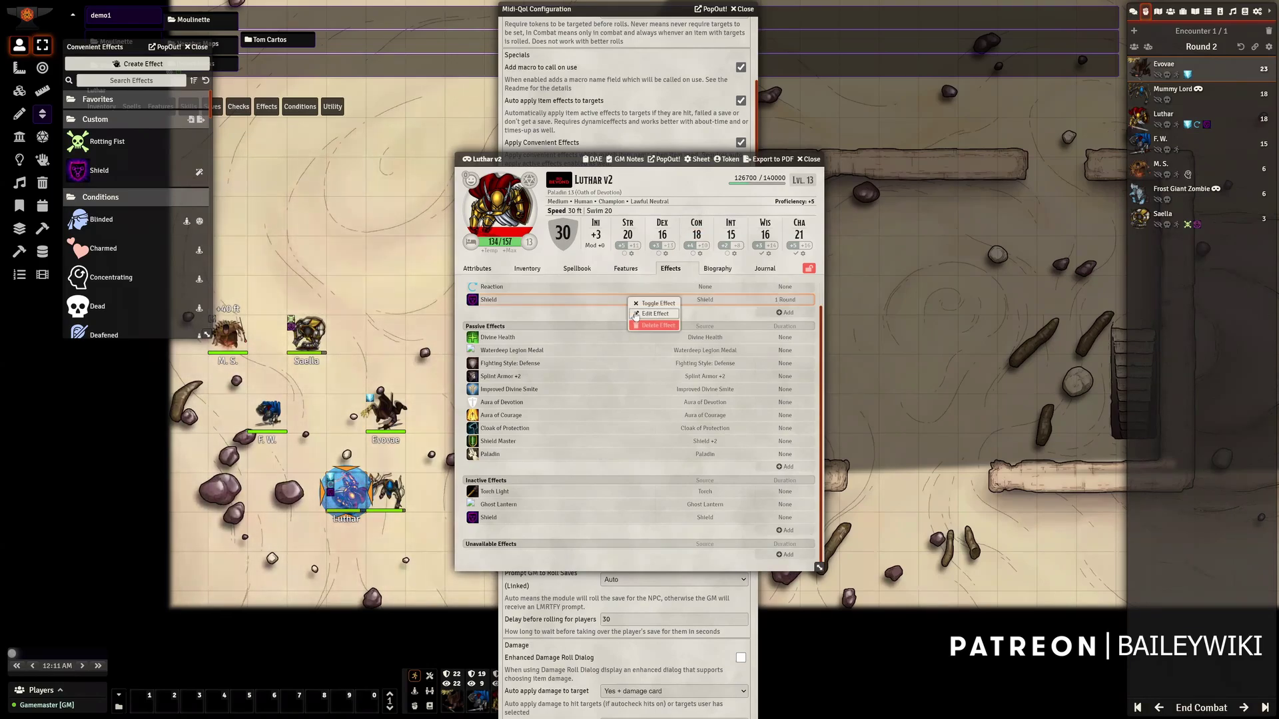
click(639, 315)
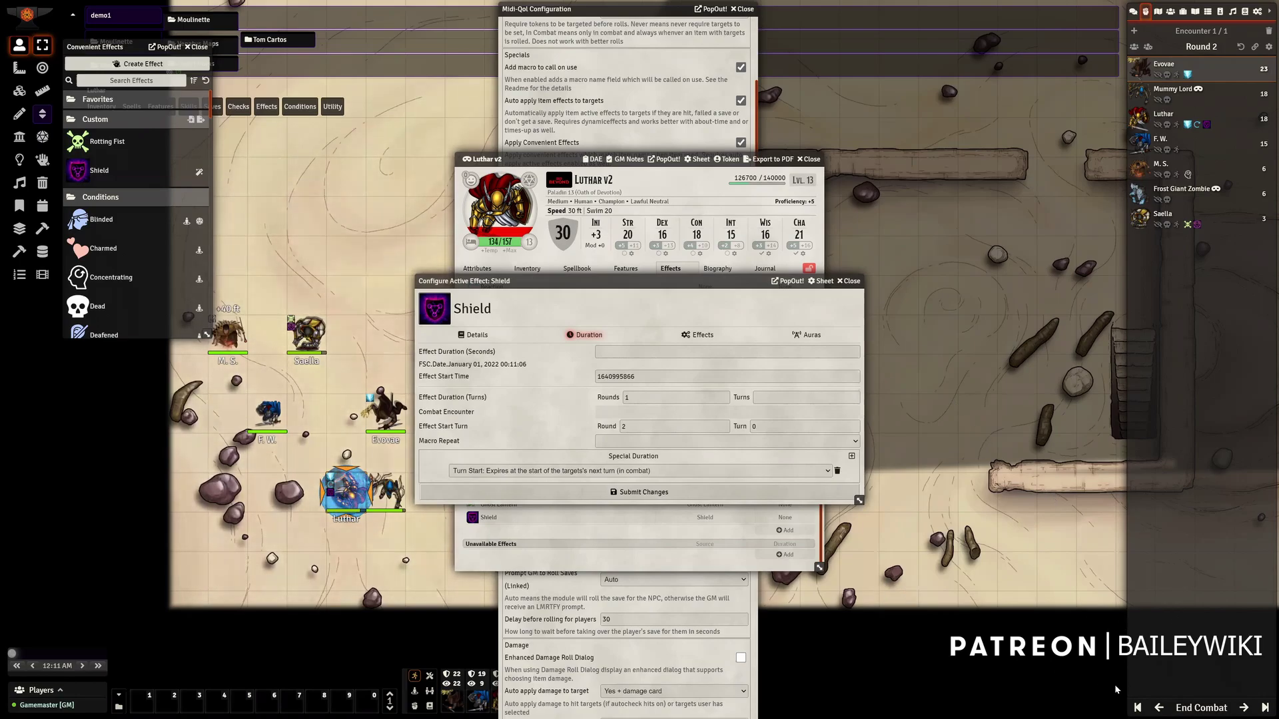
click(1243, 707)
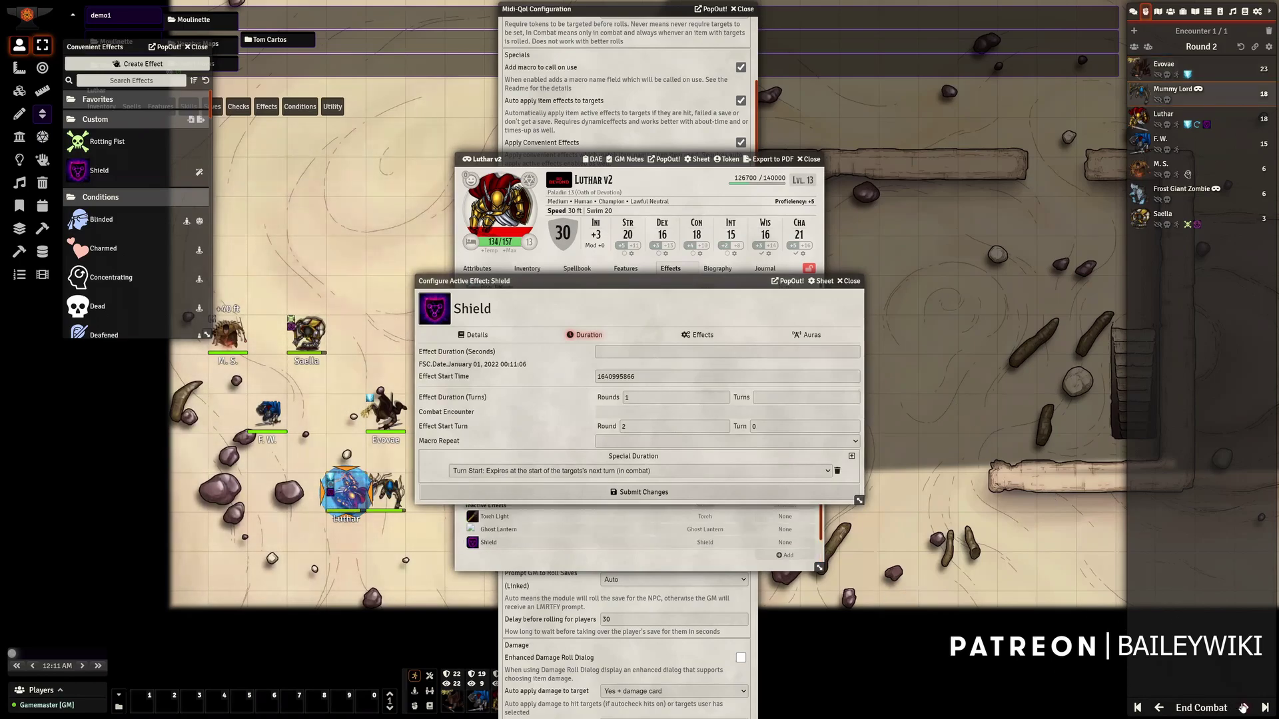
click(1243, 708)
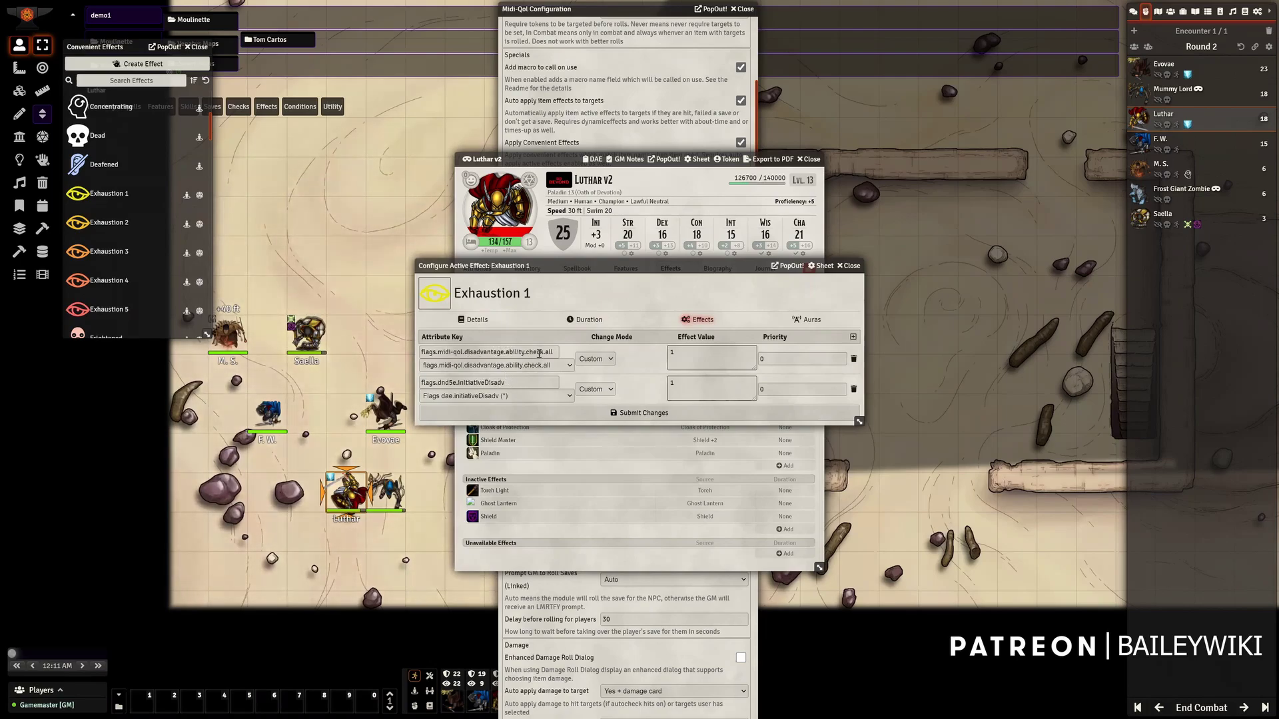
Examine the disadvantage attribute keys of the Exhaustion 1 effect and close it together with the Luthar and Mummy Lord sheets
click(447, 351)
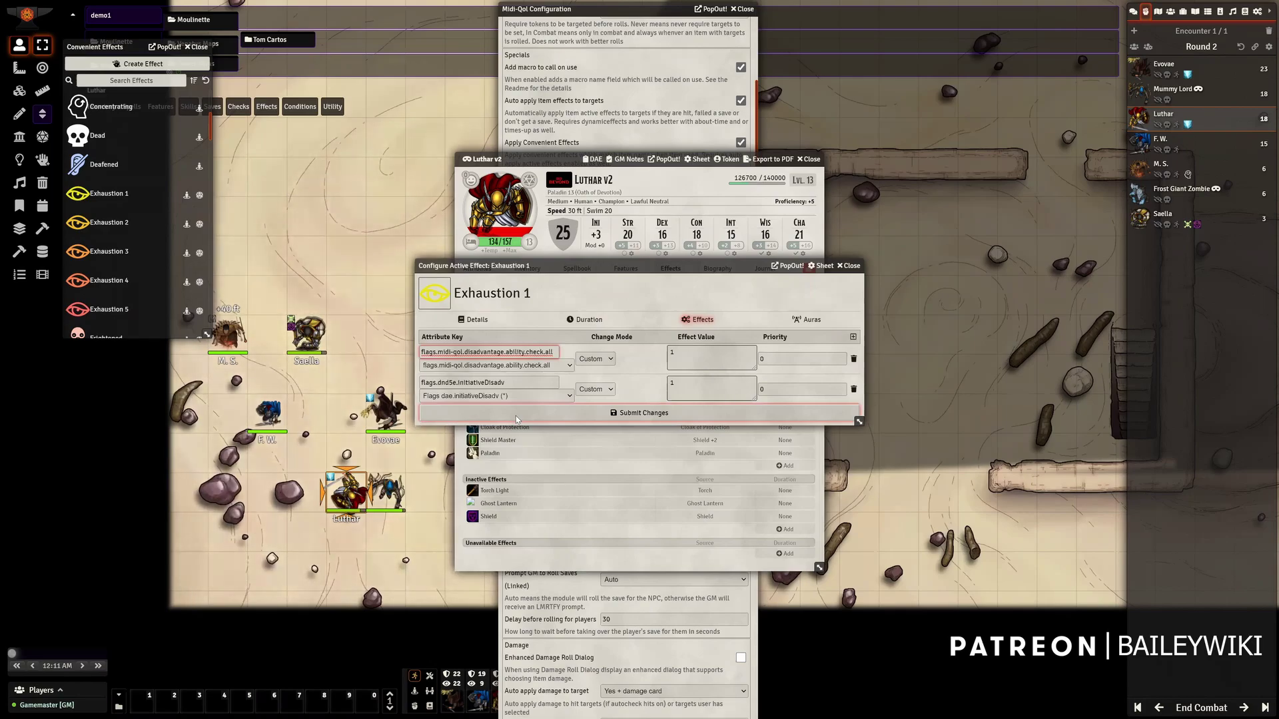
click(466, 384)
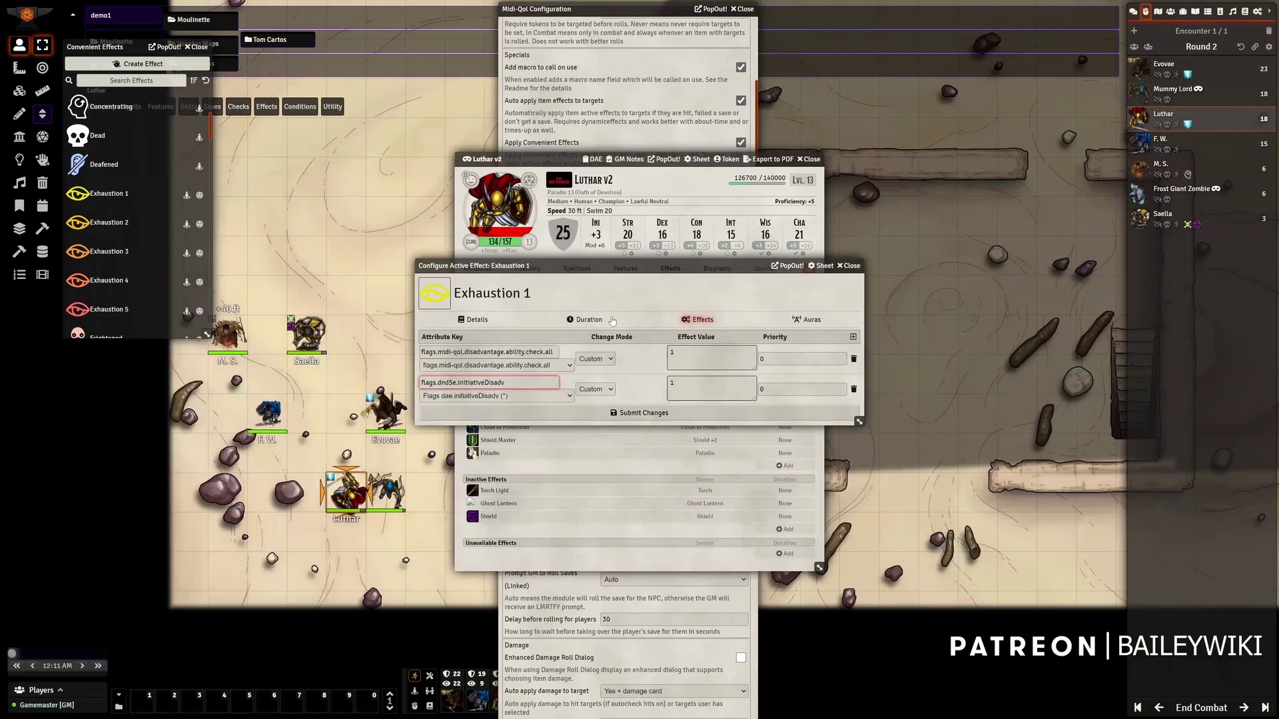
click(852, 266)
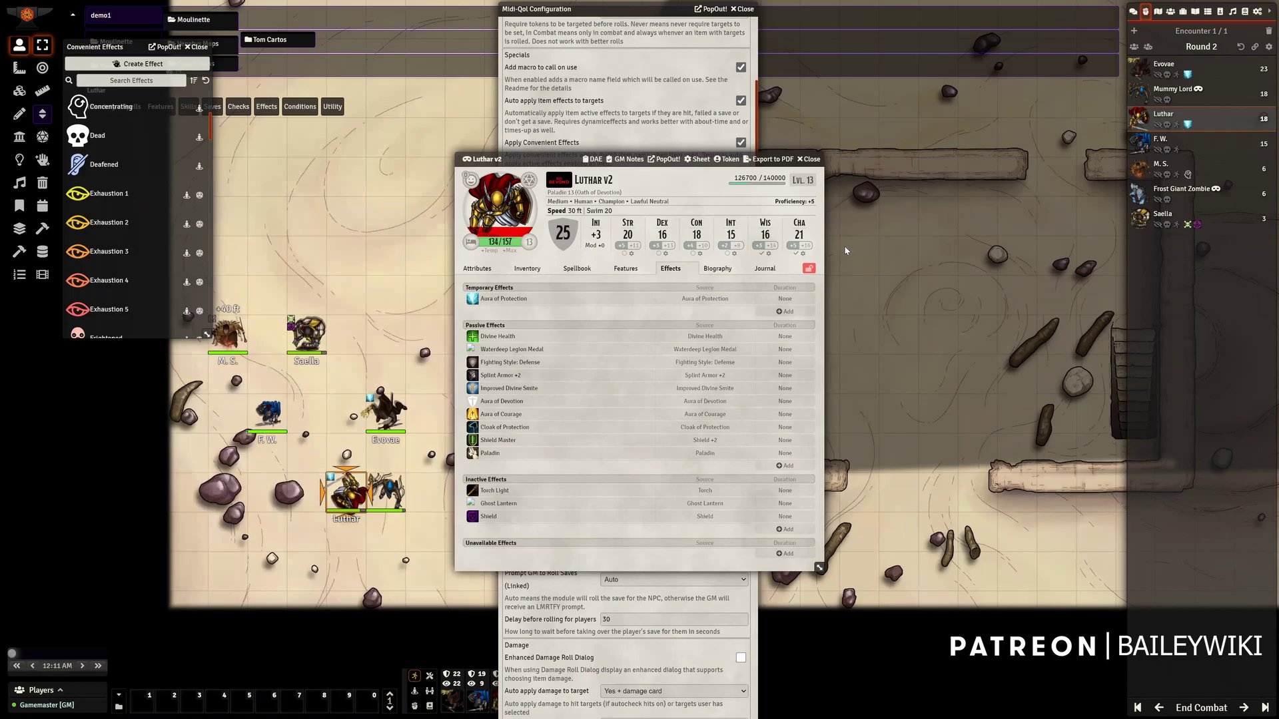
click(813, 159)
click(773, 199)
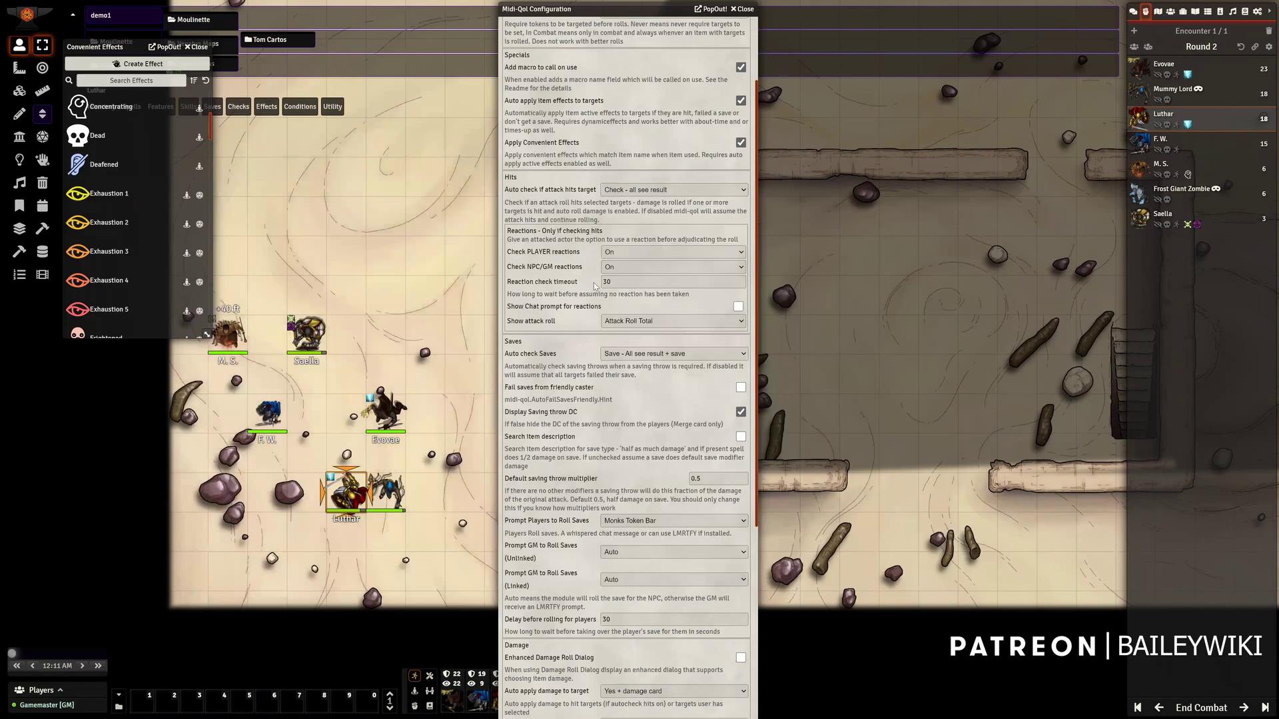
Open the Aura of Protection effect from Luthar's character sheet and show its attribute changes
double_click(358, 496)
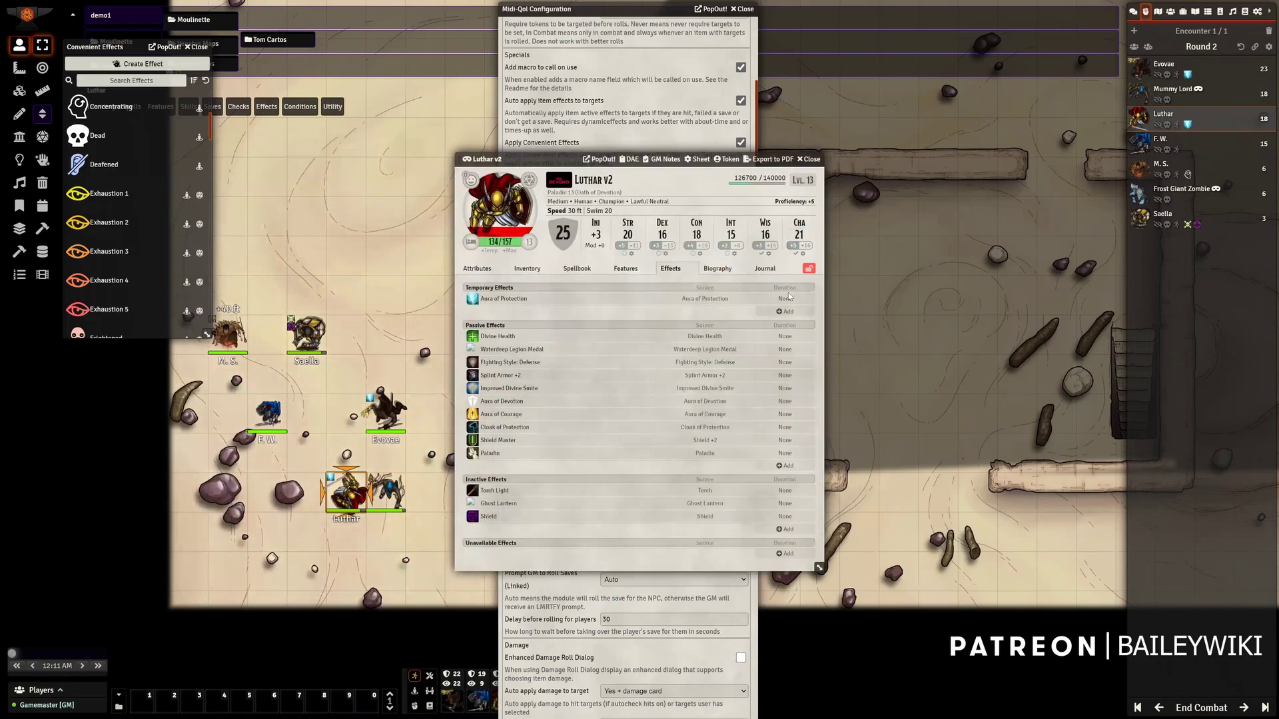
right_click(611, 297)
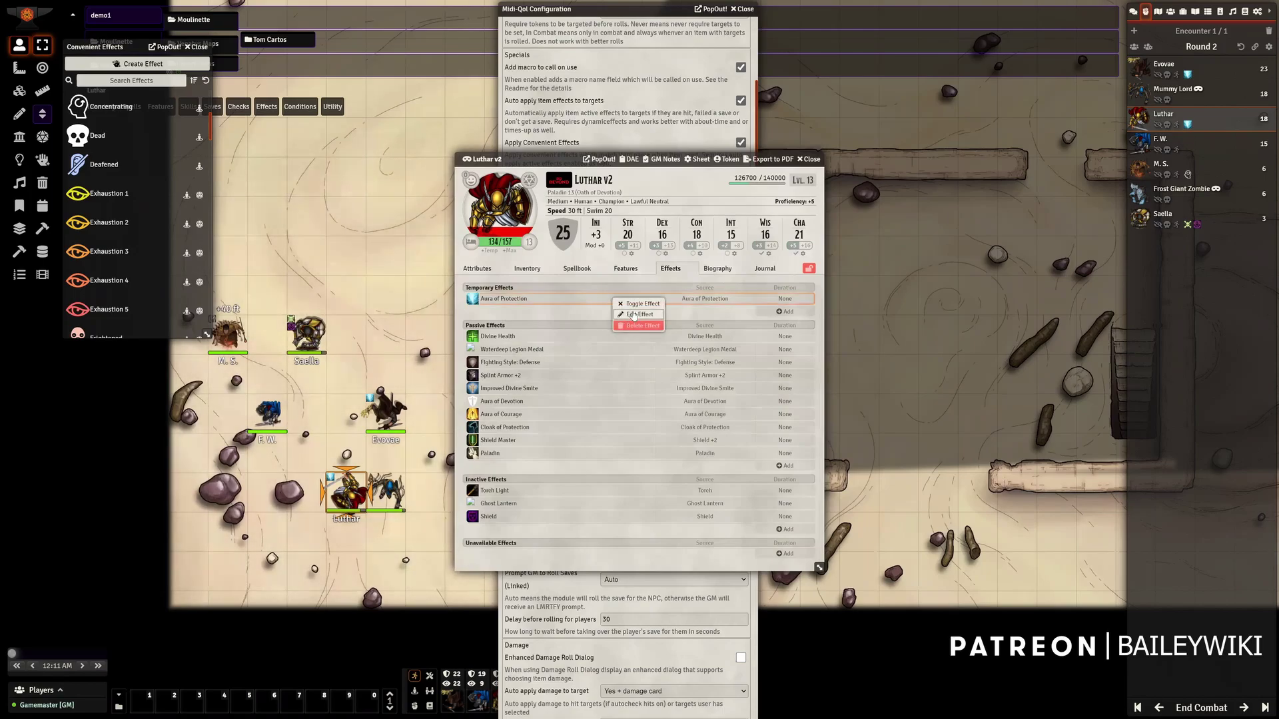
click(636, 316)
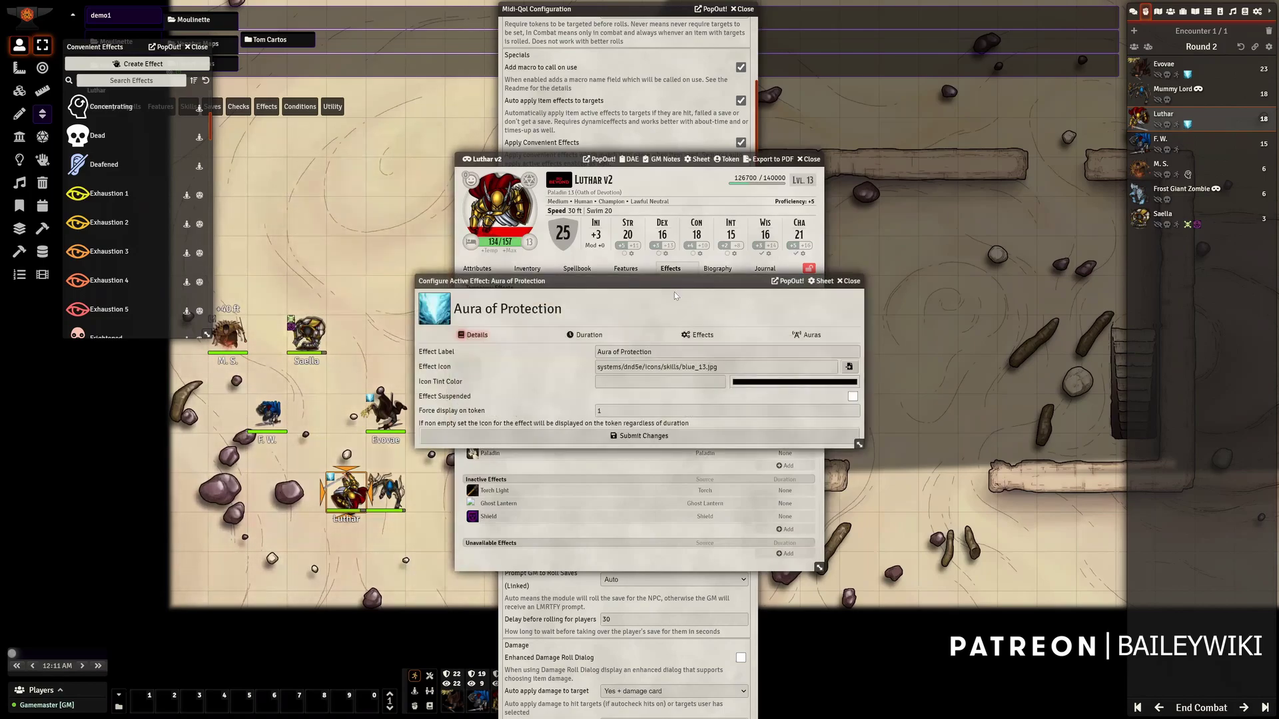
click(695, 336)
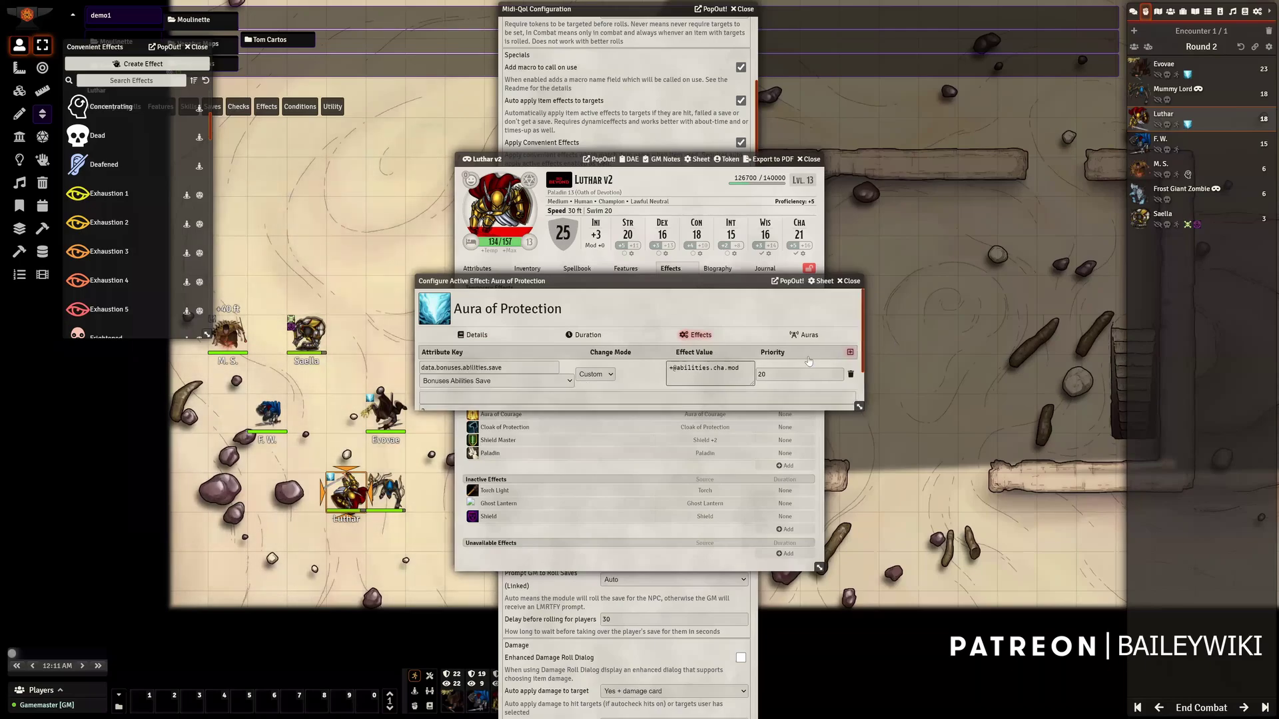
Browse the midi-qol flag keys for a new attribute change in Aura of Protection and close the effect and Luthar's sheet without submitting
click(853, 352)
click(482, 413)
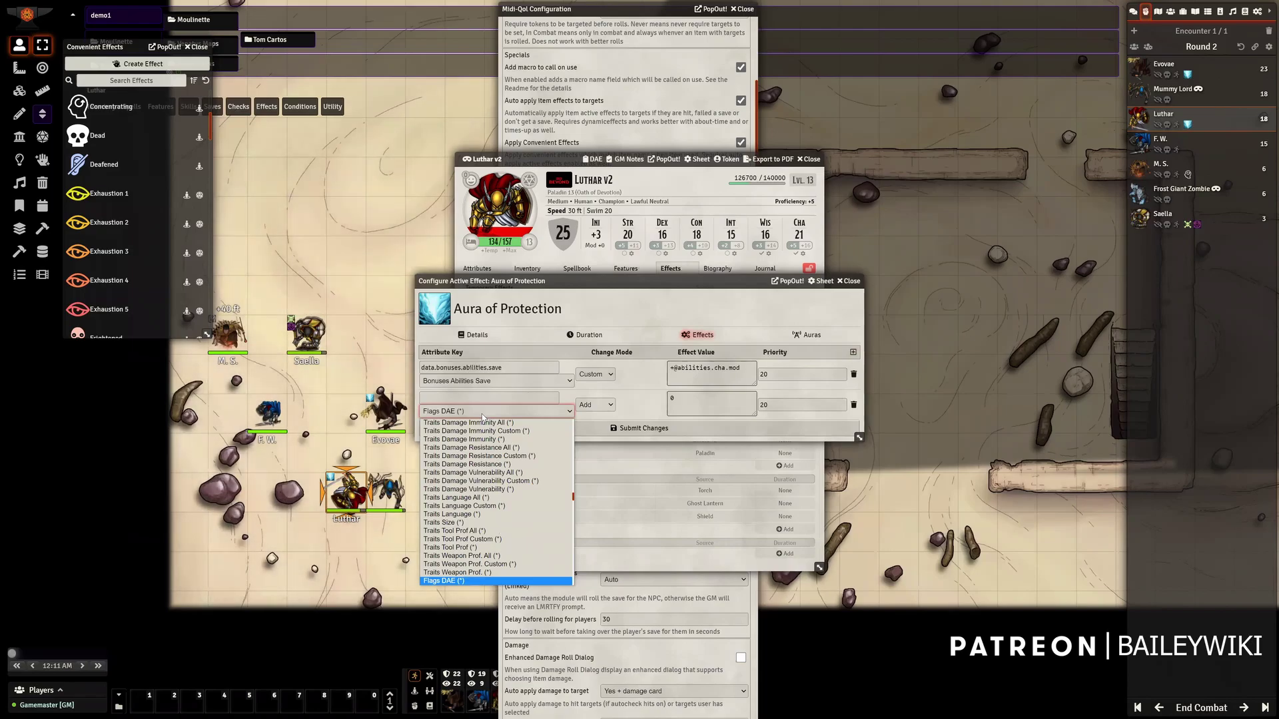
key(Down)
key(Down)
key(Down)
key(Down)
key(Down)
key(Down)
key(Down)
key(Down)
key(Down)
key(Down)
key(Down)
key(Down)
key(Down)
key(Down)
key(Down)
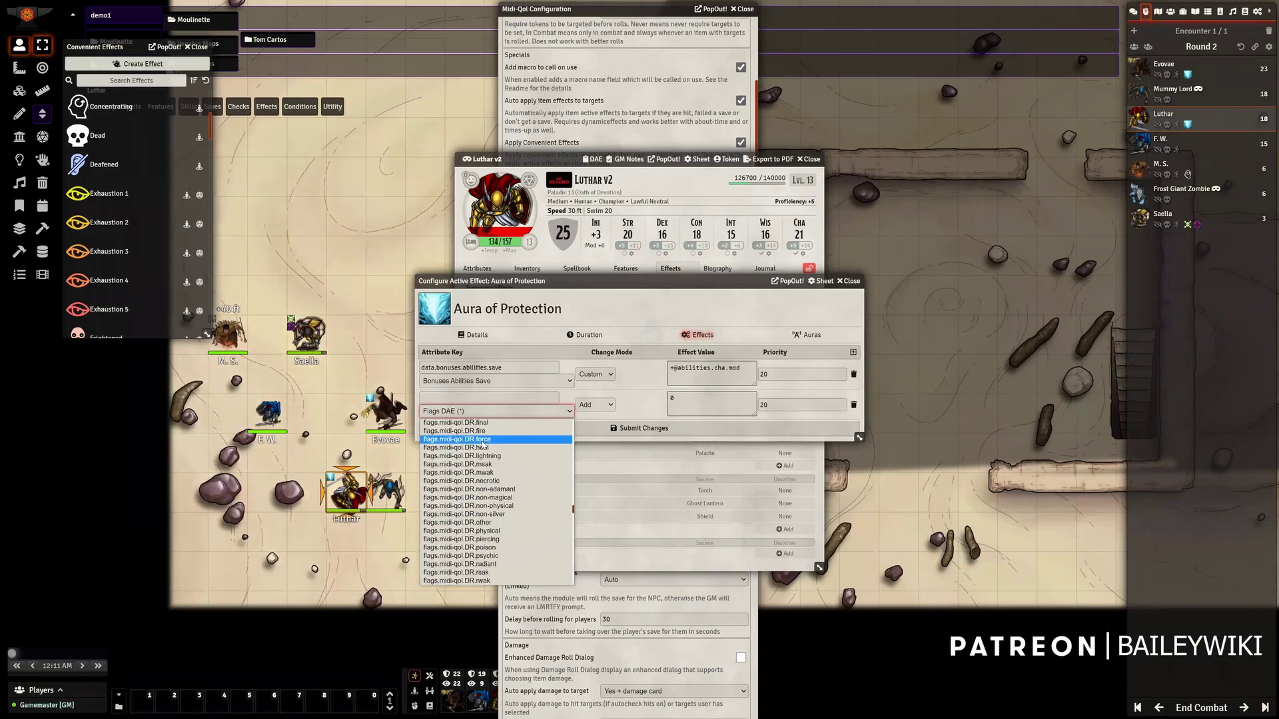
scroll(485, 447, down, 5)
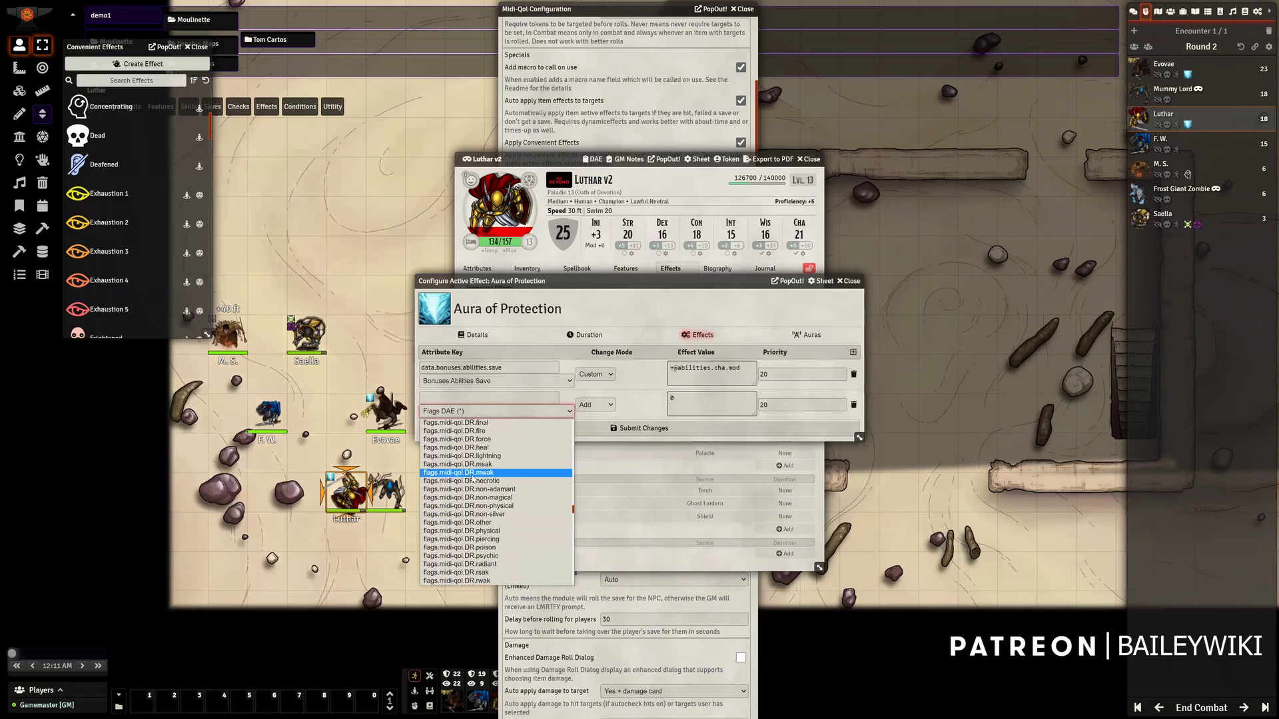
scroll(473, 478, down, 3)
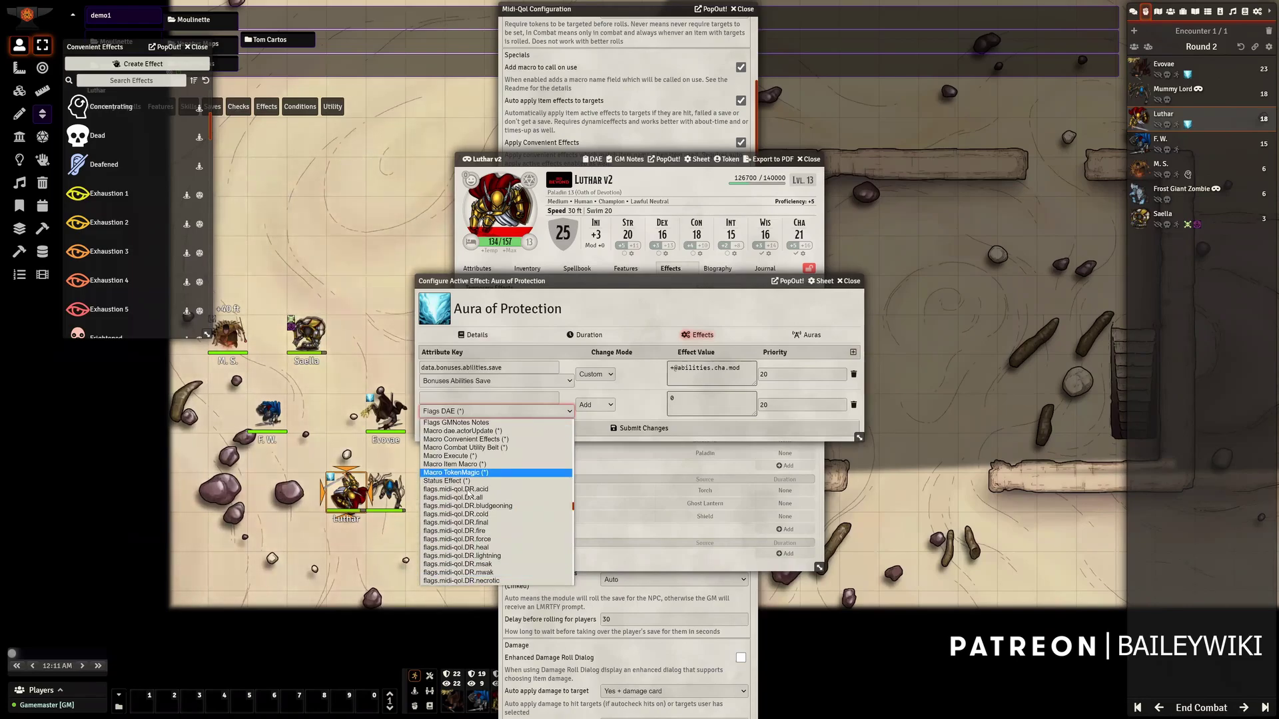
scroll(466, 524, down, 10)
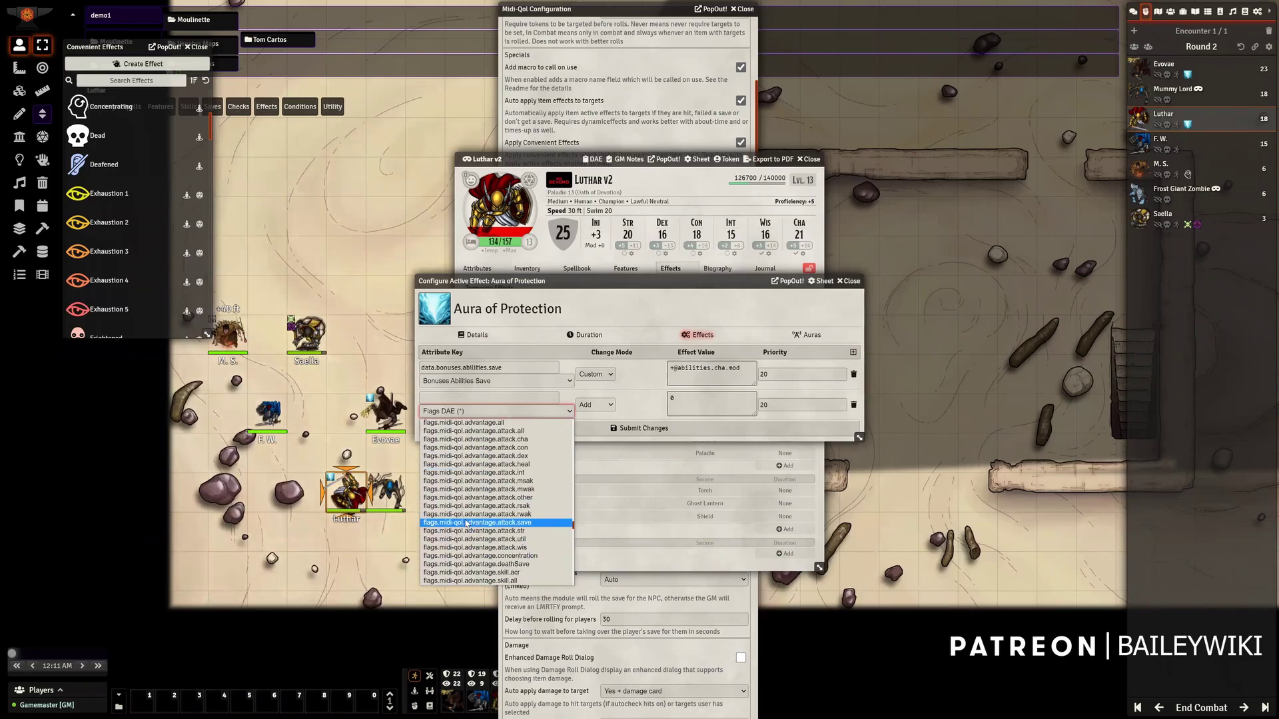
scroll(468, 523, down, 10)
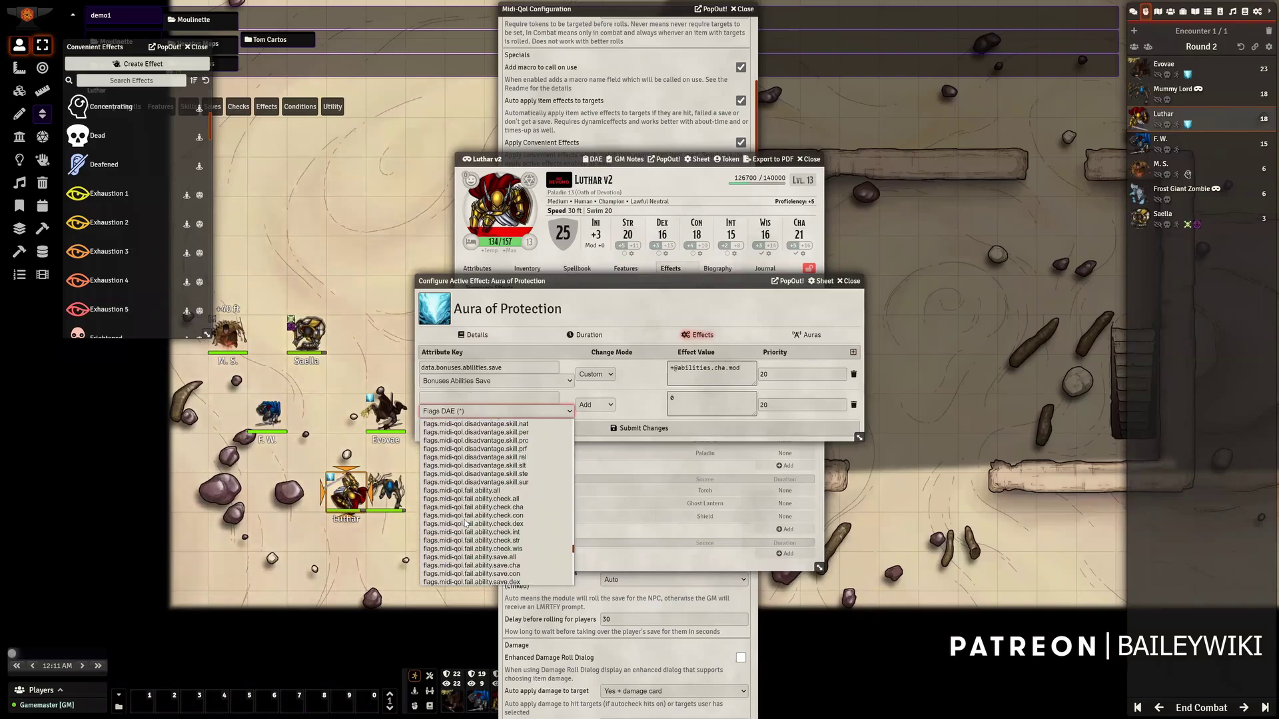
scroll(468, 514, down, 3)
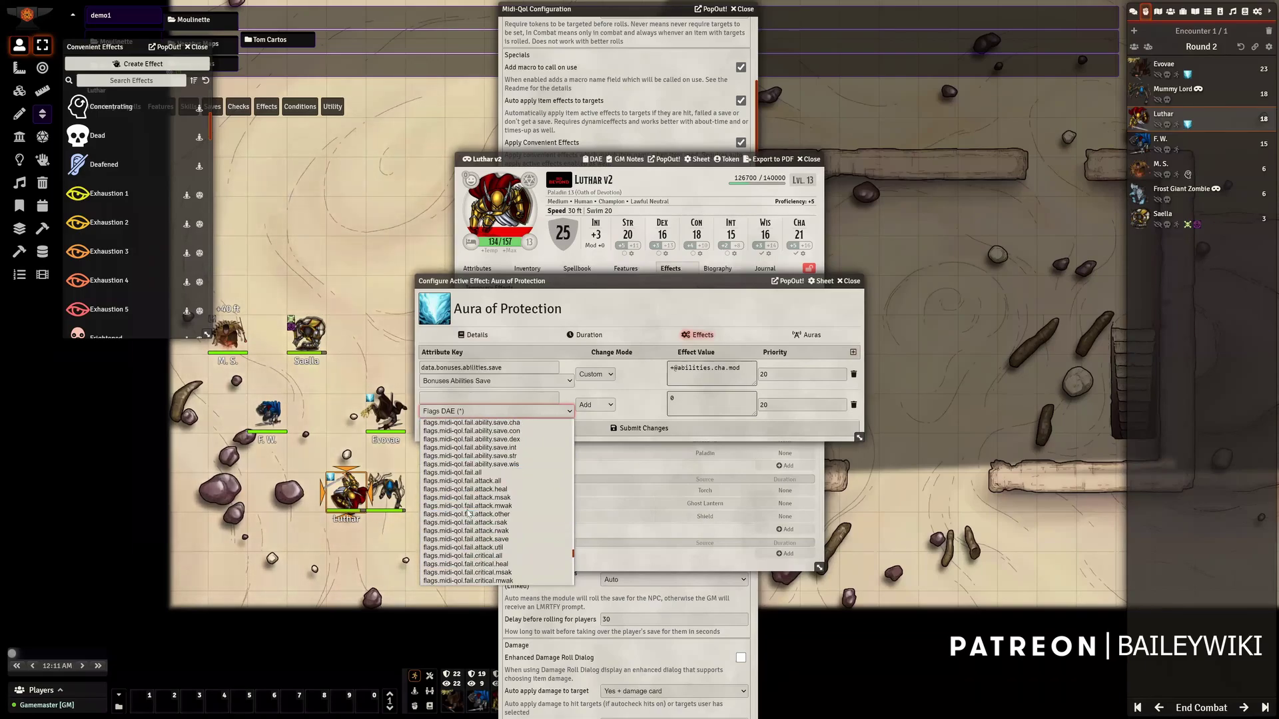
scroll(468, 514, down, 6)
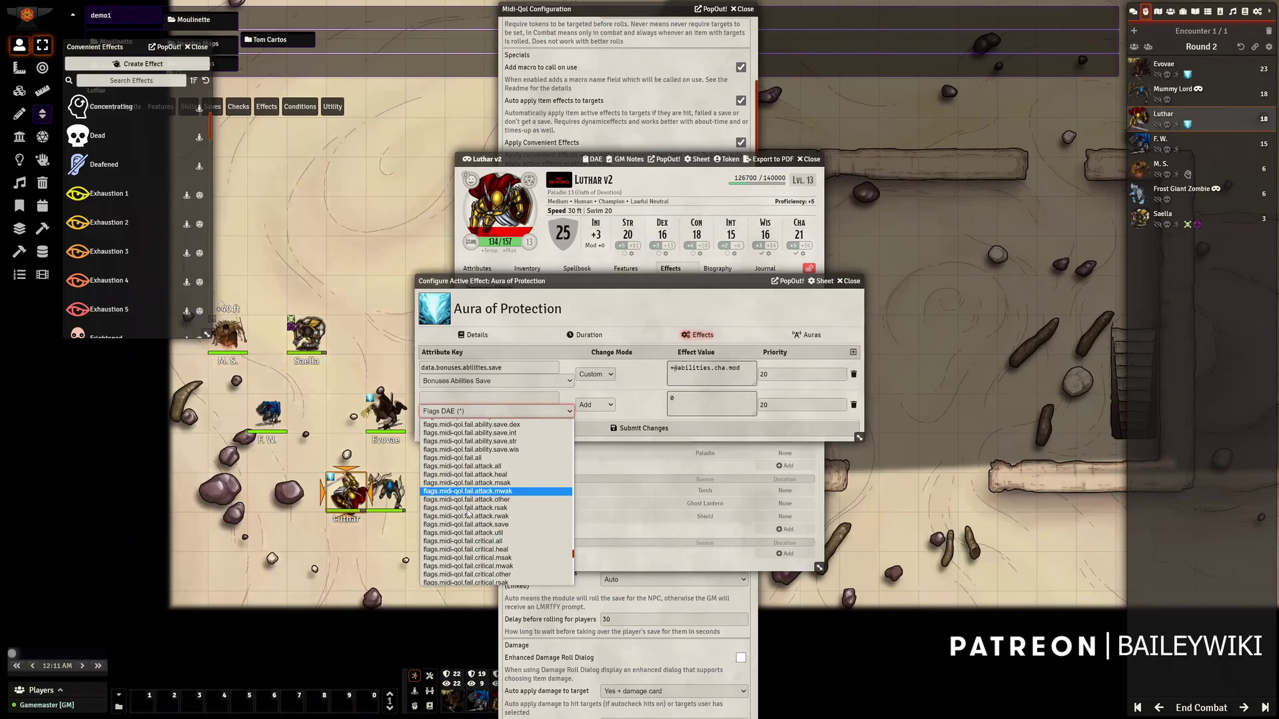
scroll(468, 514, down, 10)
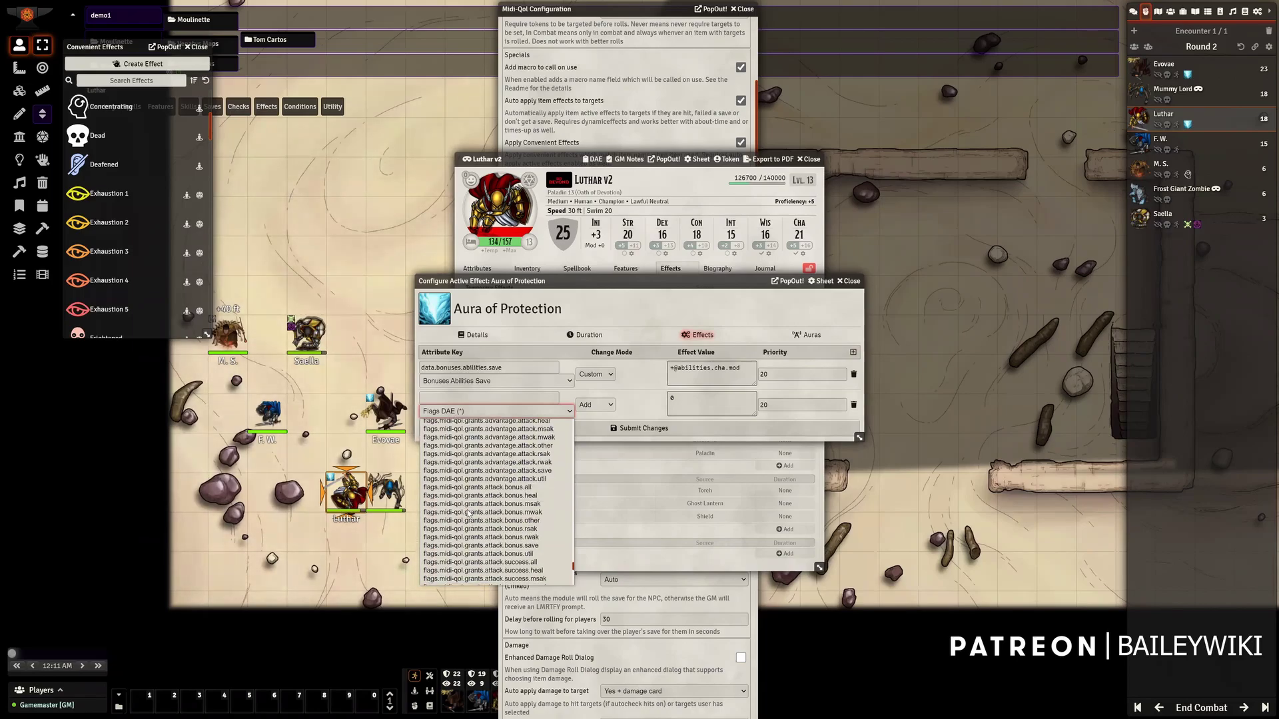
scroll(469, 514, down, 10)
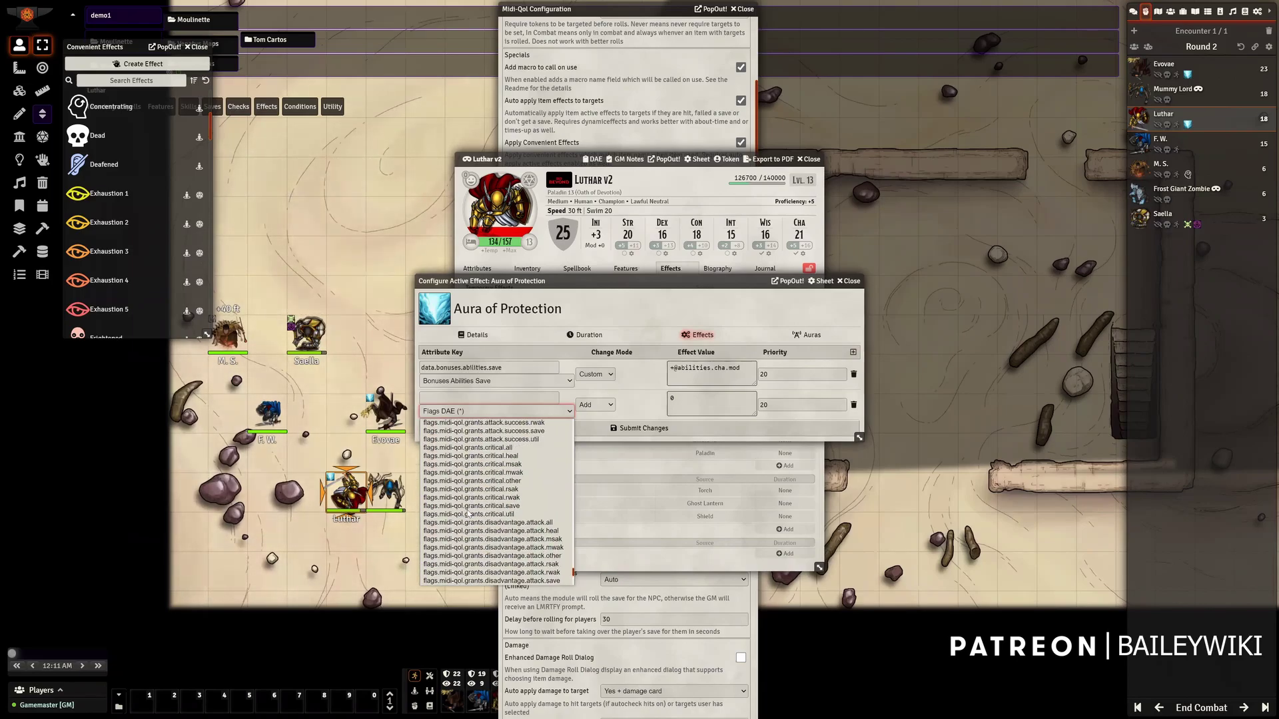
scroll(468, 514, down, 3)
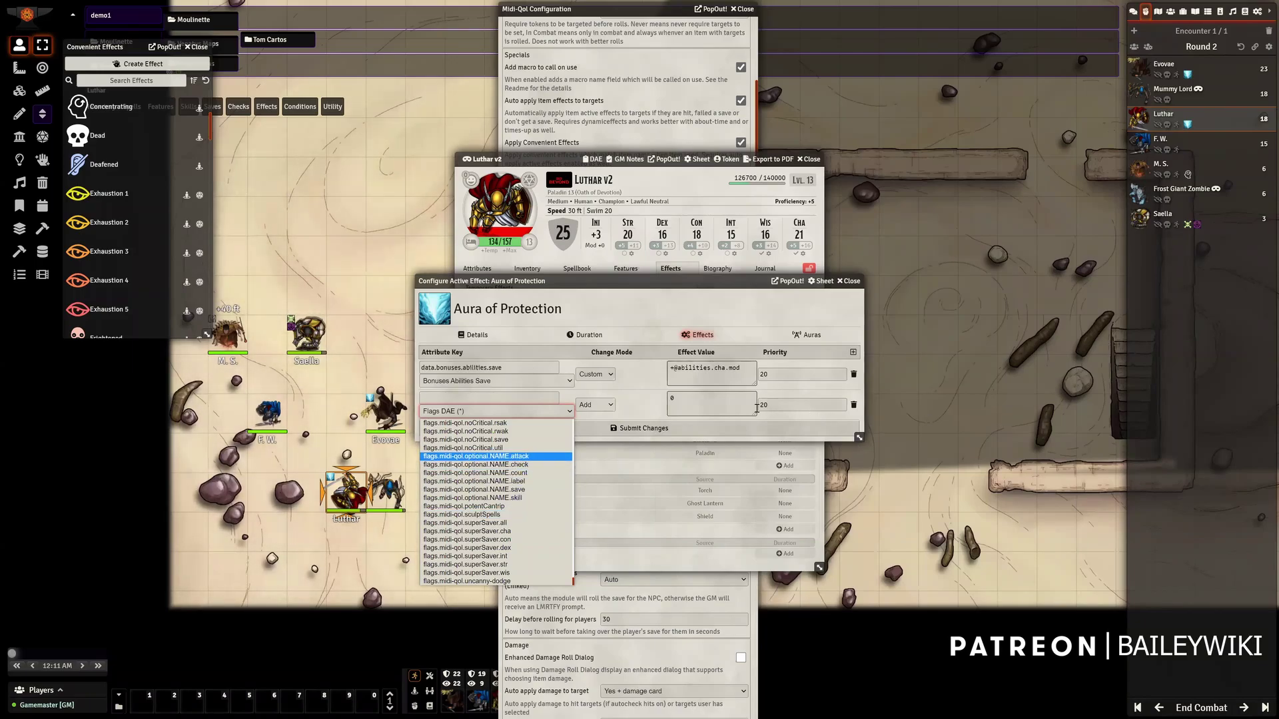
click(652, 401)
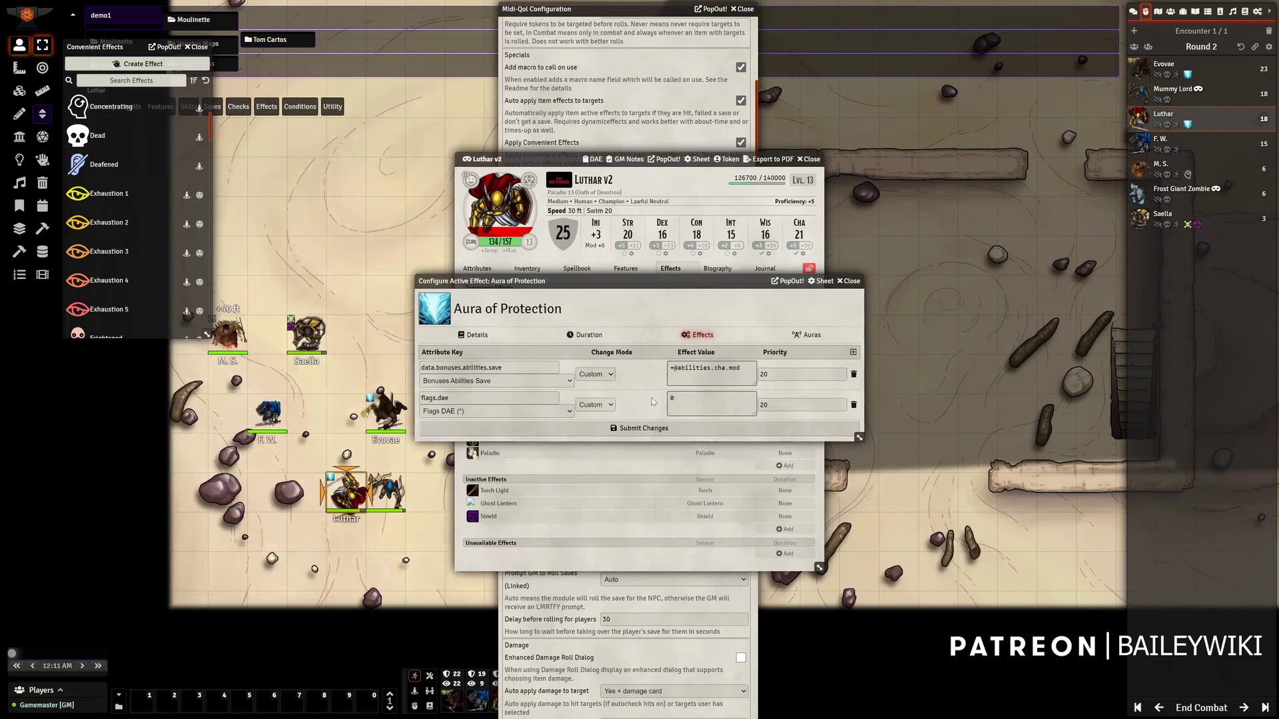
click(858, 282)
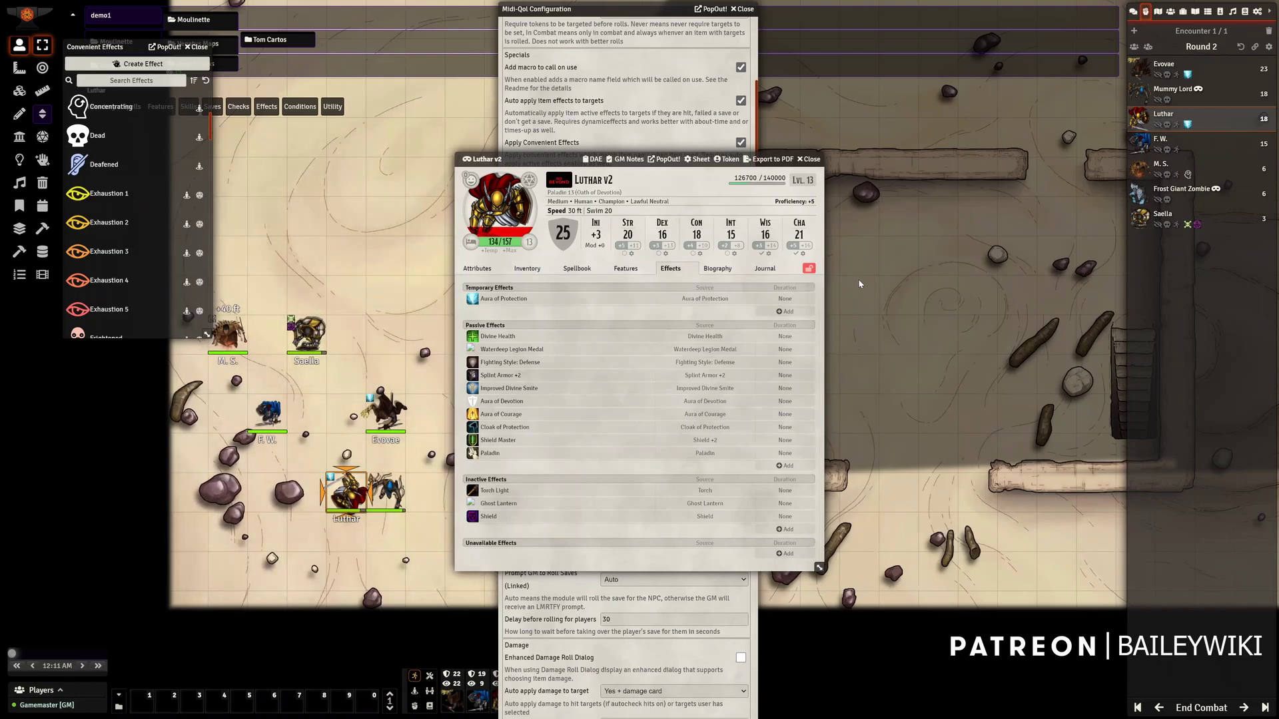
click(810, 160)
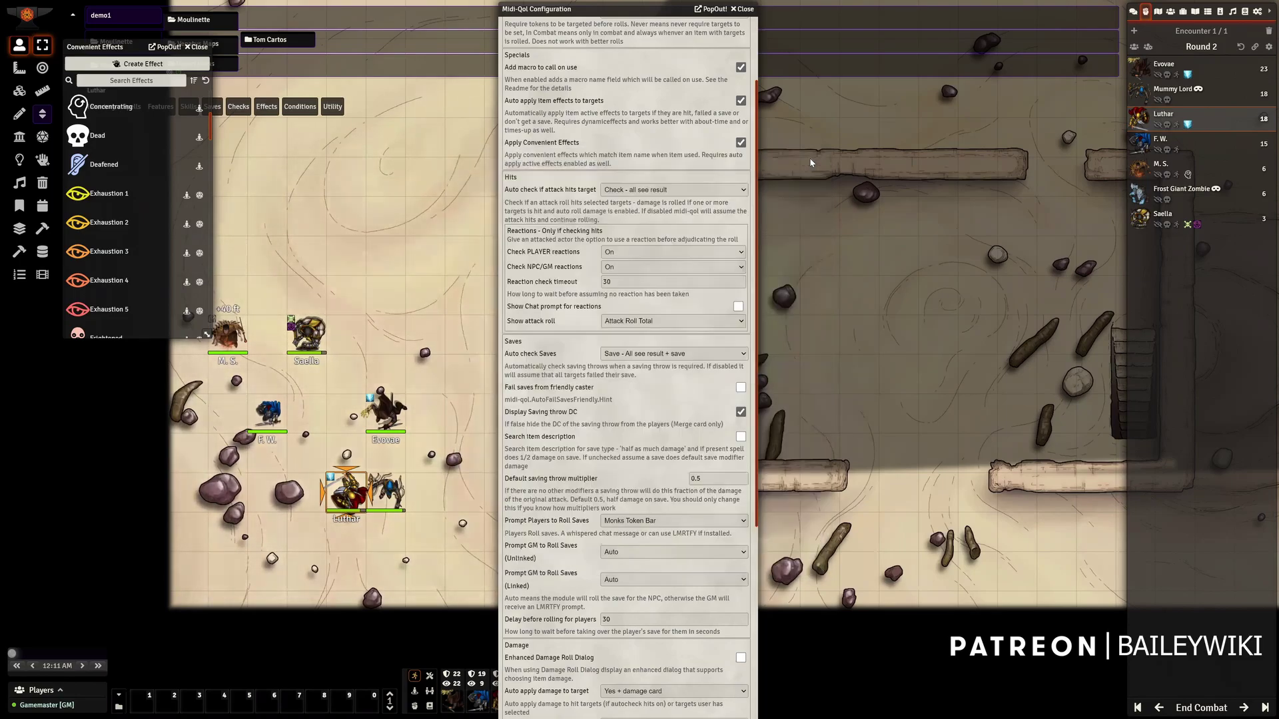